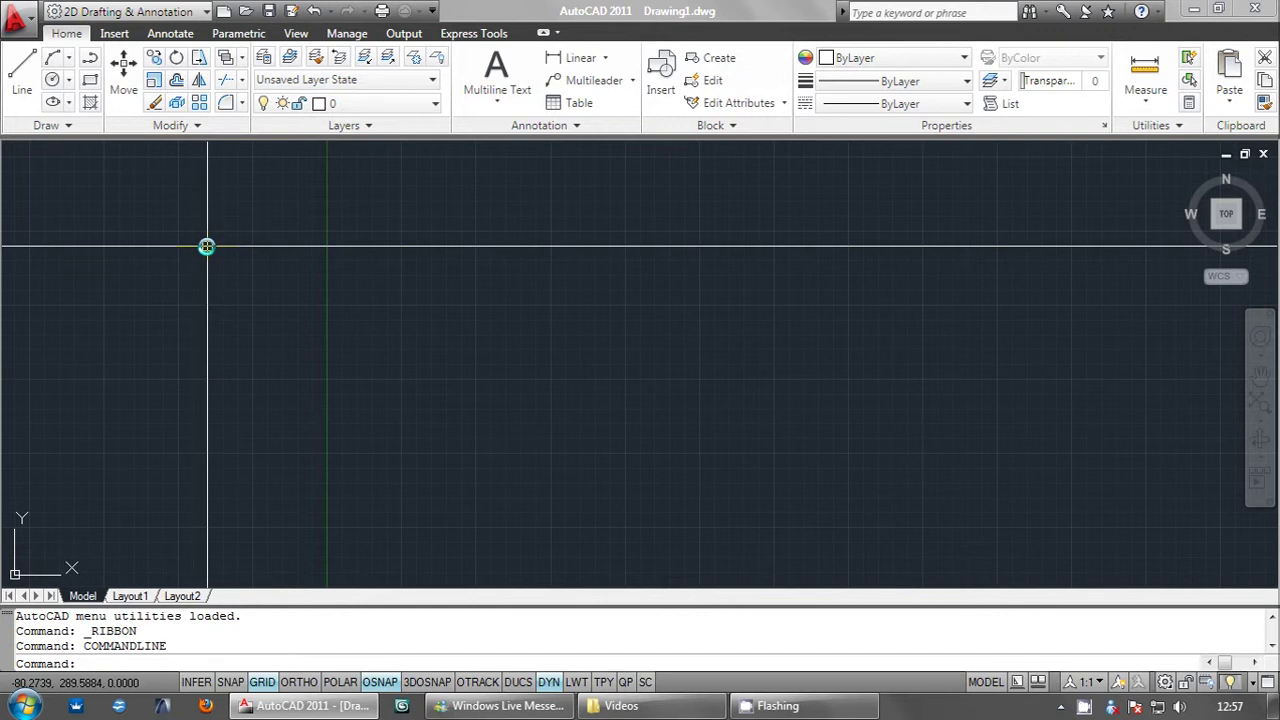
Step: Switch the ribbon to the Parametric tab to show the constraint tools
{"action": "left_click", "coordinate": [260, 34]}
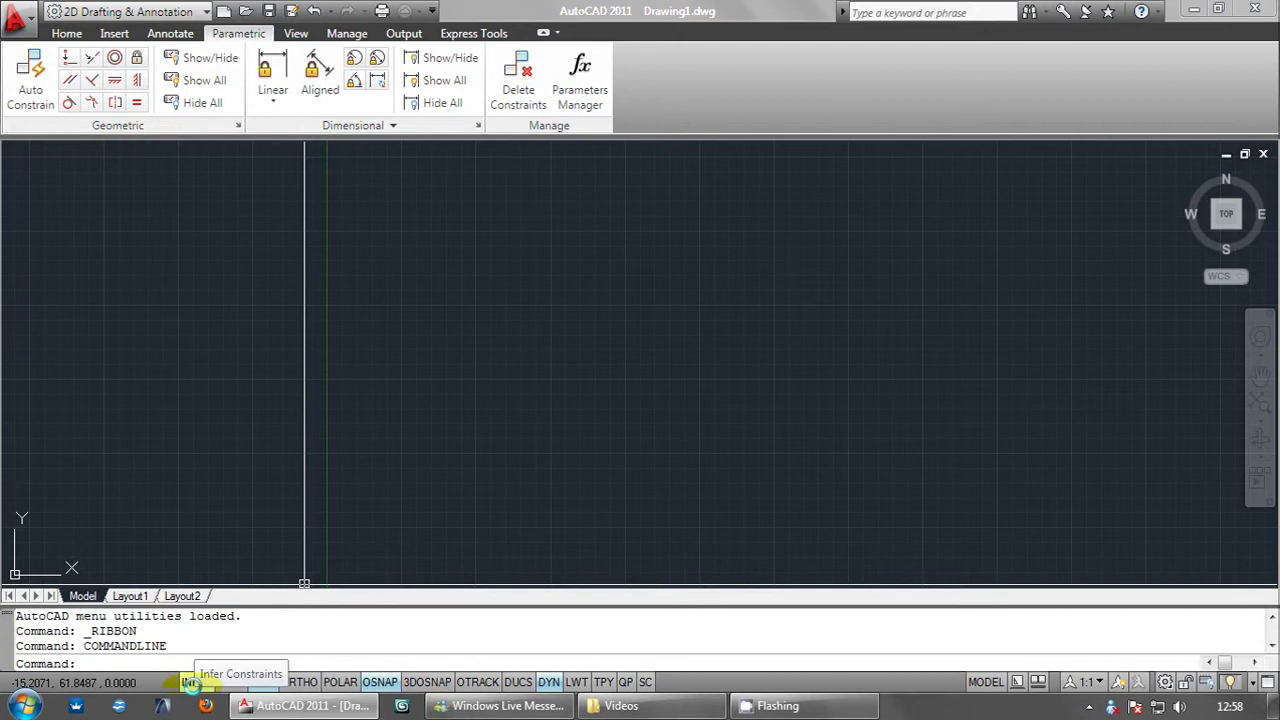
Step: Toggle Infer Constraints on and back off from the status bar
{"action": "left_click", "coordinate": [197, 682]}
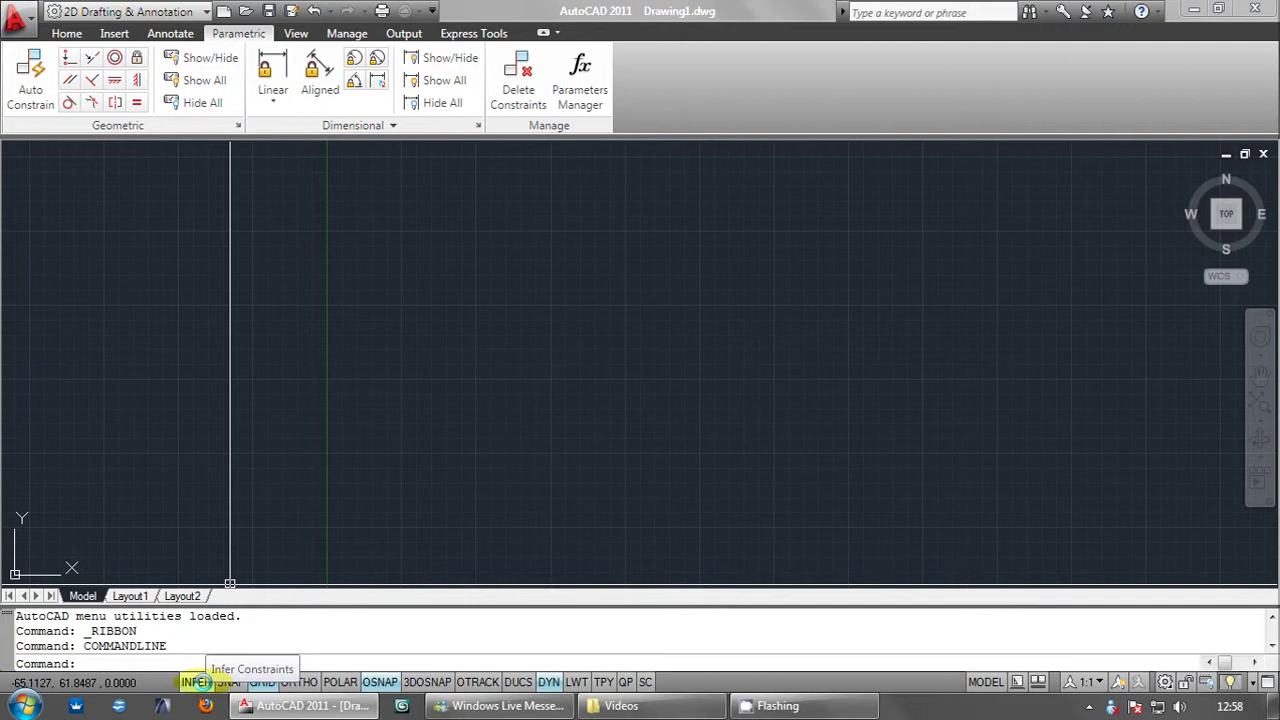
{"action": "left_click", "coordinate": [196, 682]}
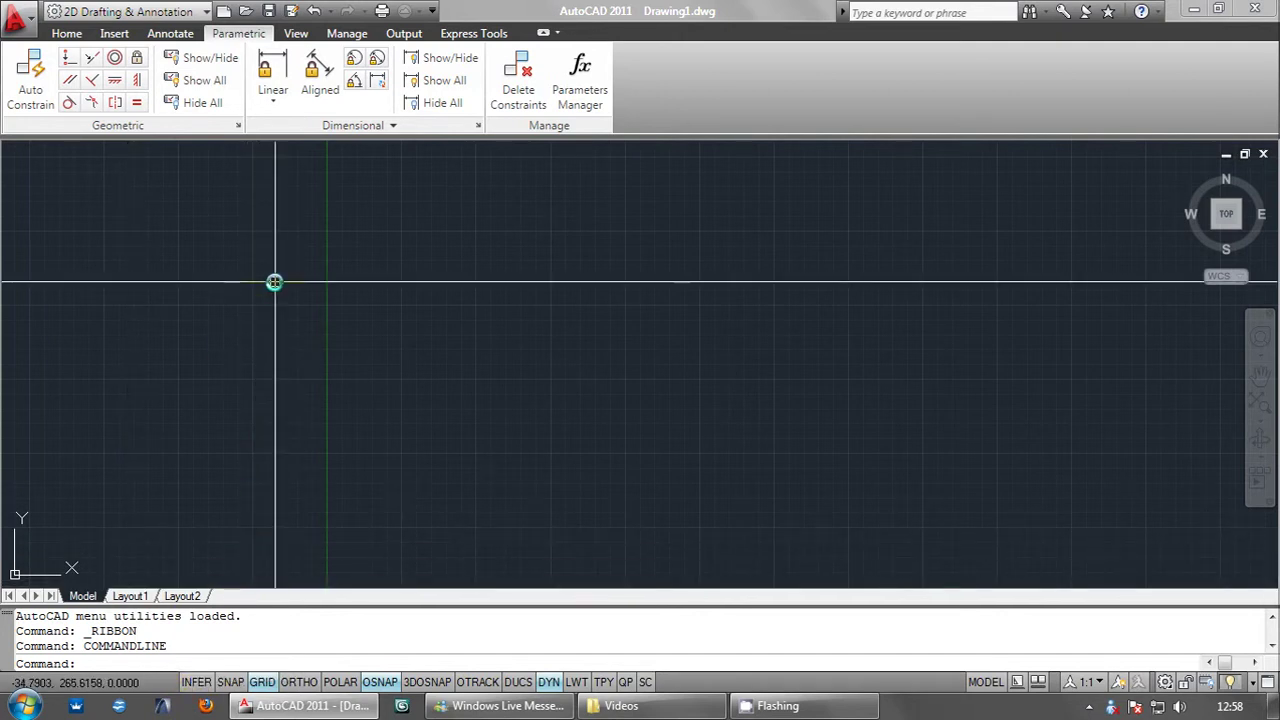
{"action": "left_click", "coordinate": [222, 631]}
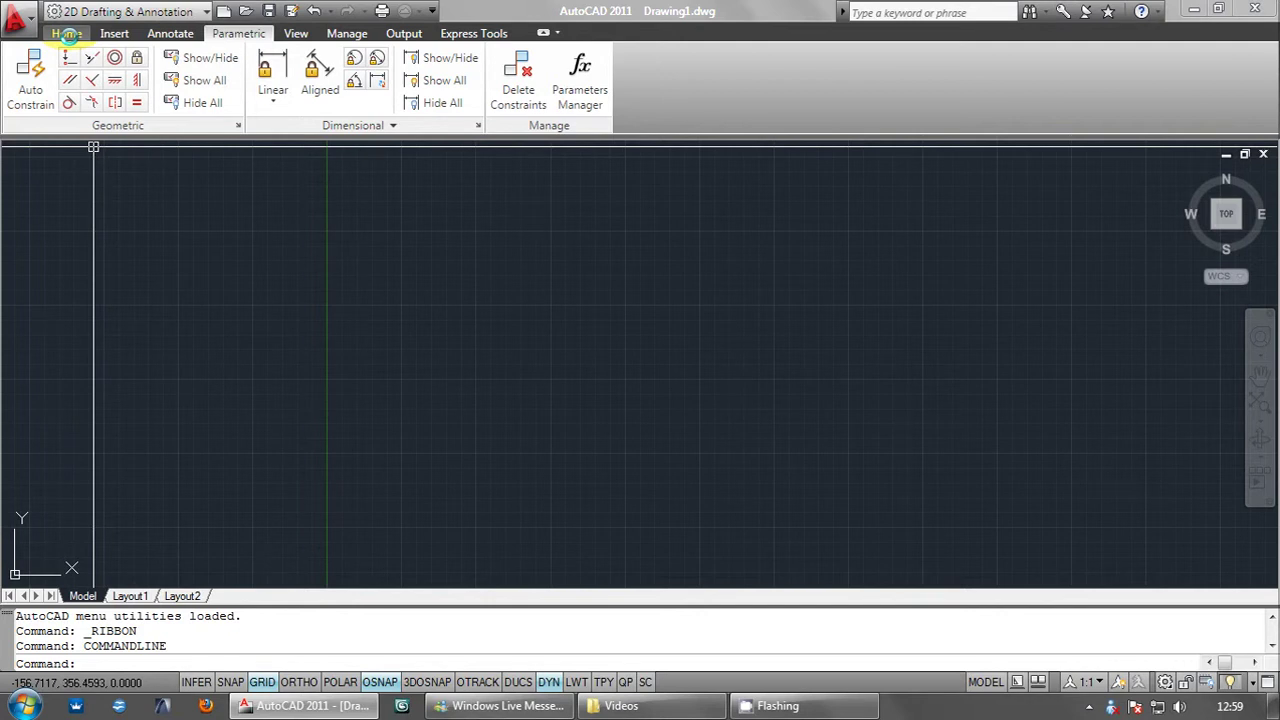
Step: Return to the Home tab, keeping the 2D Drafting & Annotation workspace
{"action": "left_click", "coordinate": [67, 34]}
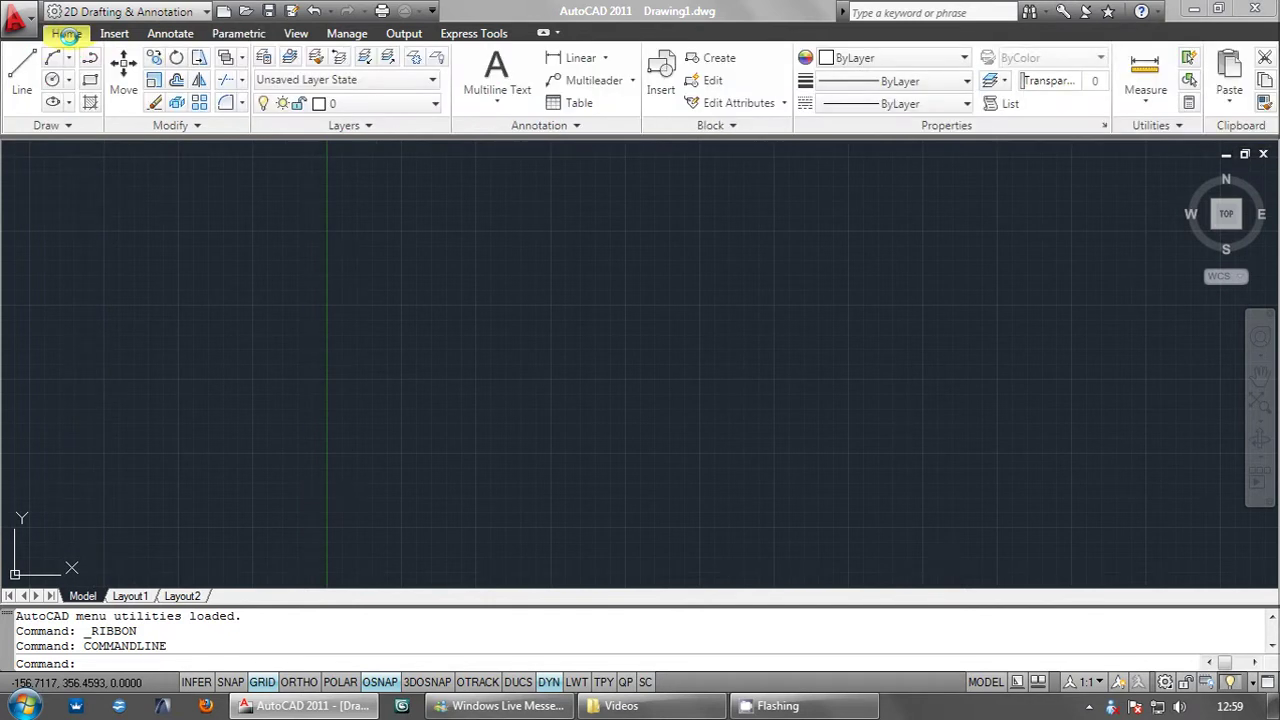
{"action": "left_click", "coordinate": [196, 12]}
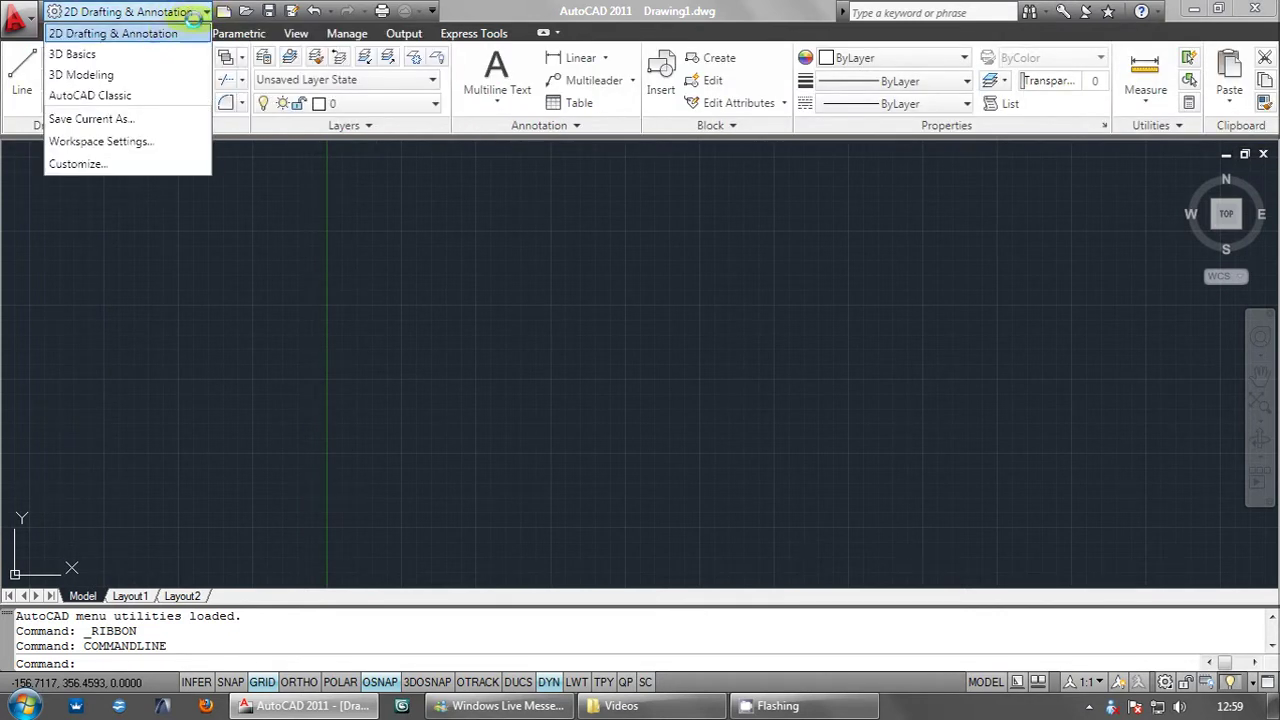
{"action": "left_click", "coordinate": [203, 11]}
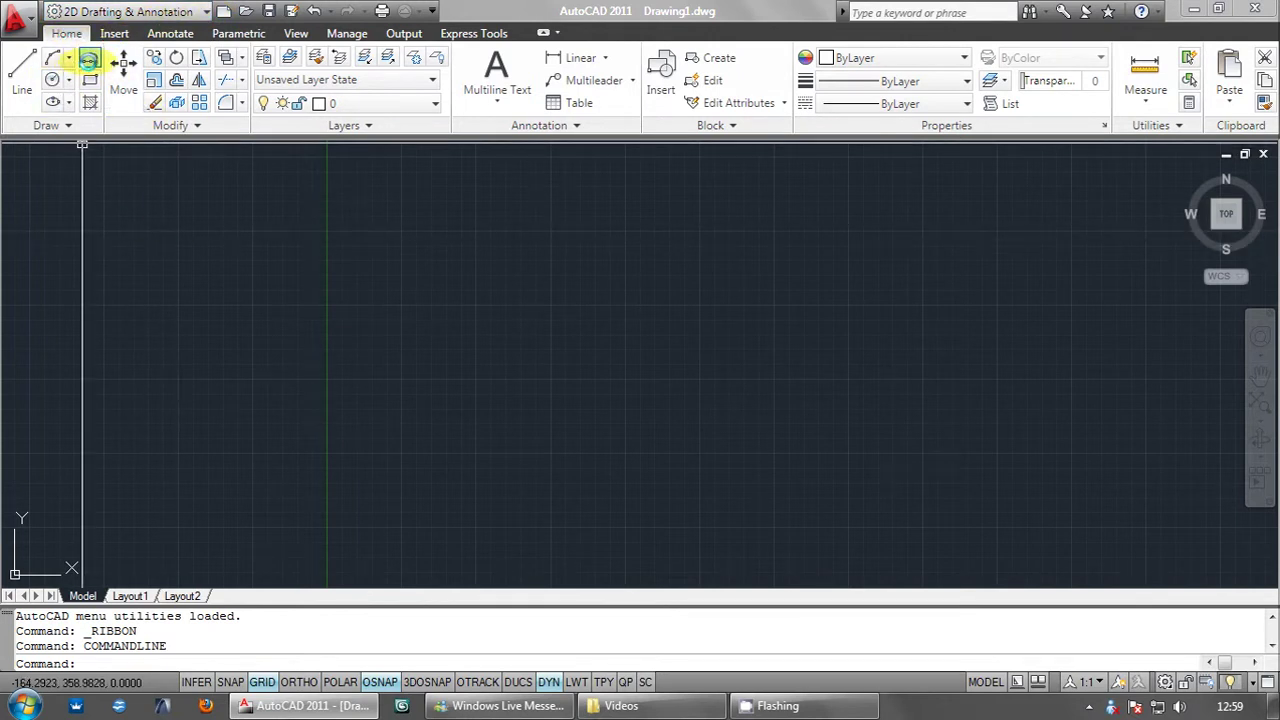
Step: Draw the 600-unit horizontal bottom chord as a polyline with Ortho on
{"action": "left_click", "coordinate": [88, 60]}
{"action": "left_click", "coordinate": [434, 404]}
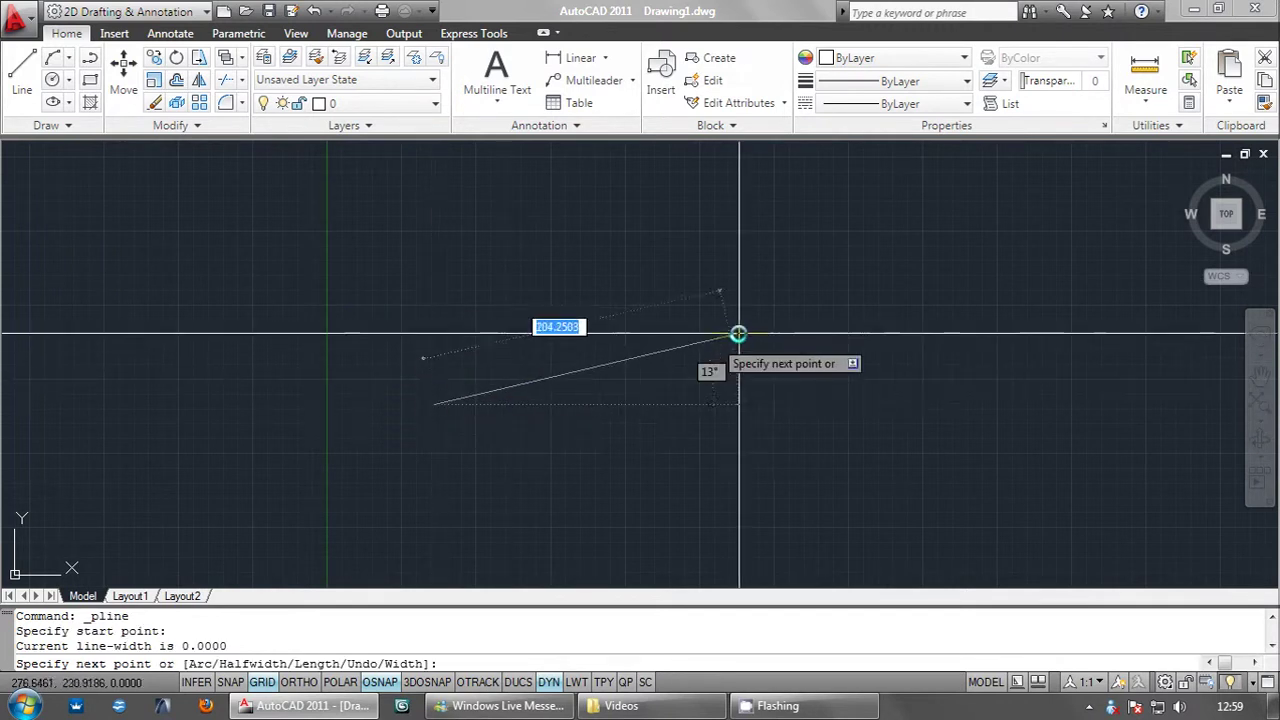
{"action": "left_click", "coordinate": [298, 682]}
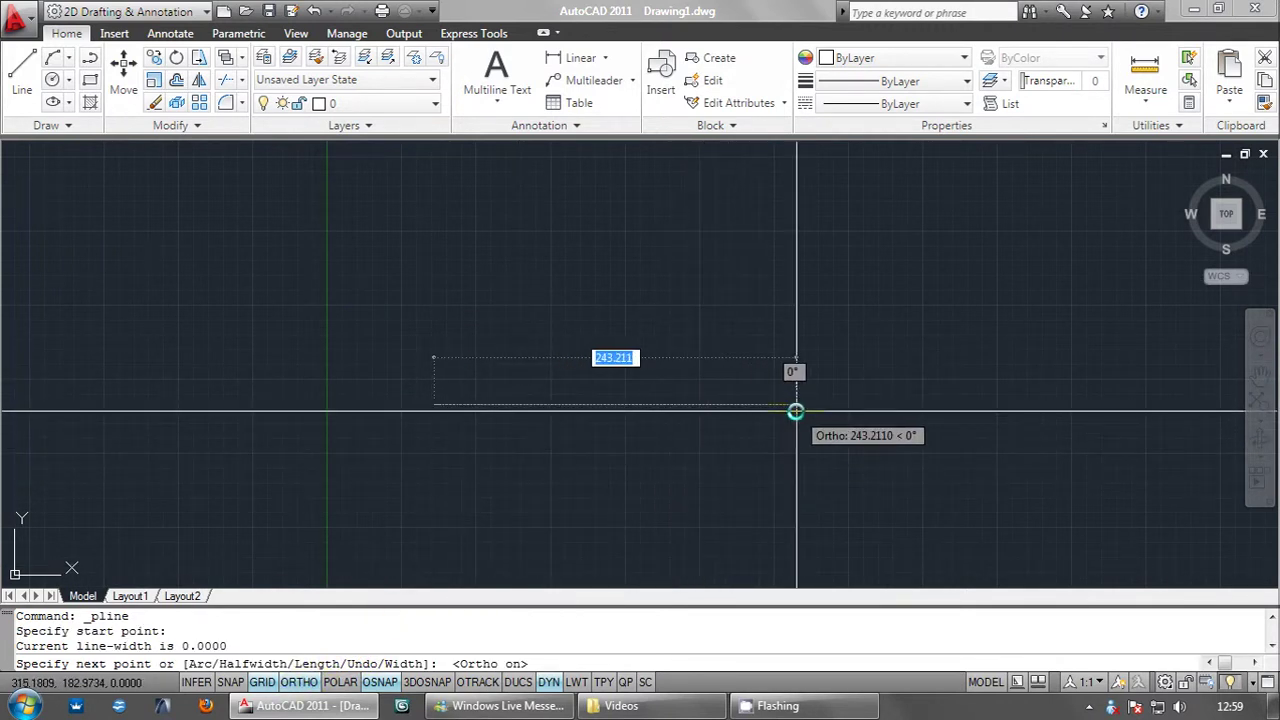
{"action": "key", "text": "Return"}
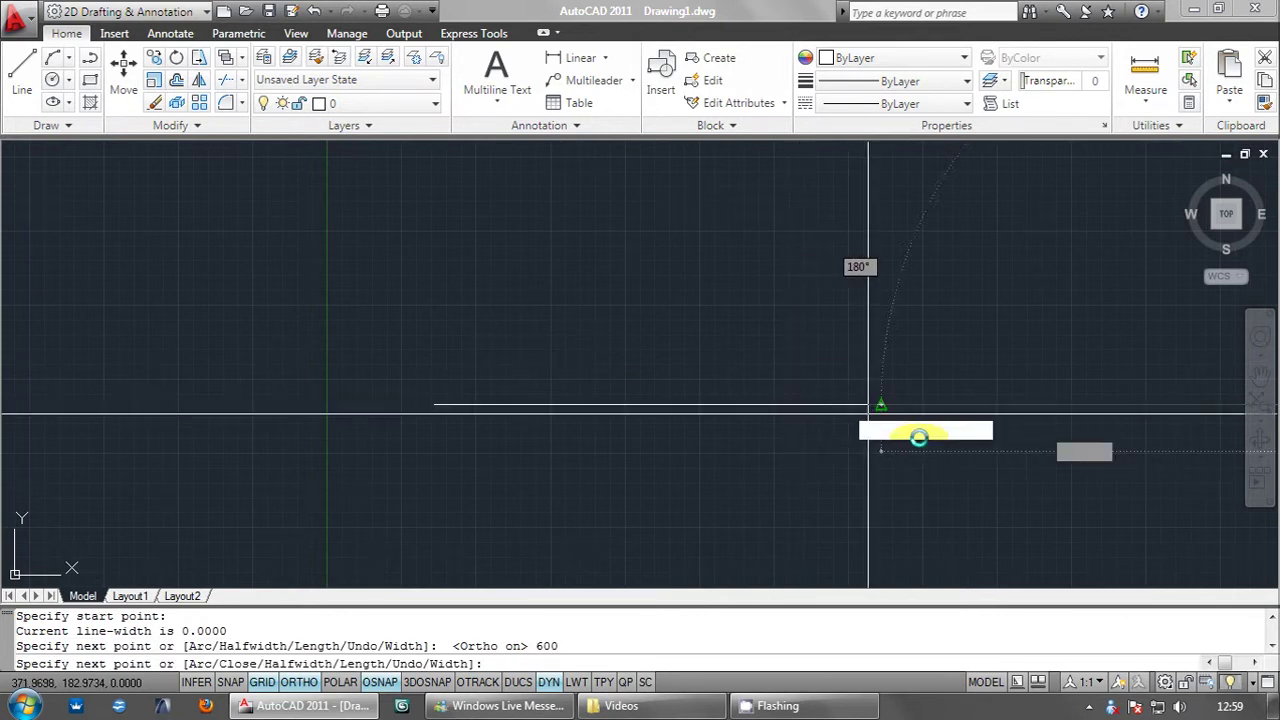
{"action": "key", "text": "Return"}
{"action": "middle_click", "coordinate": [897, 428]}
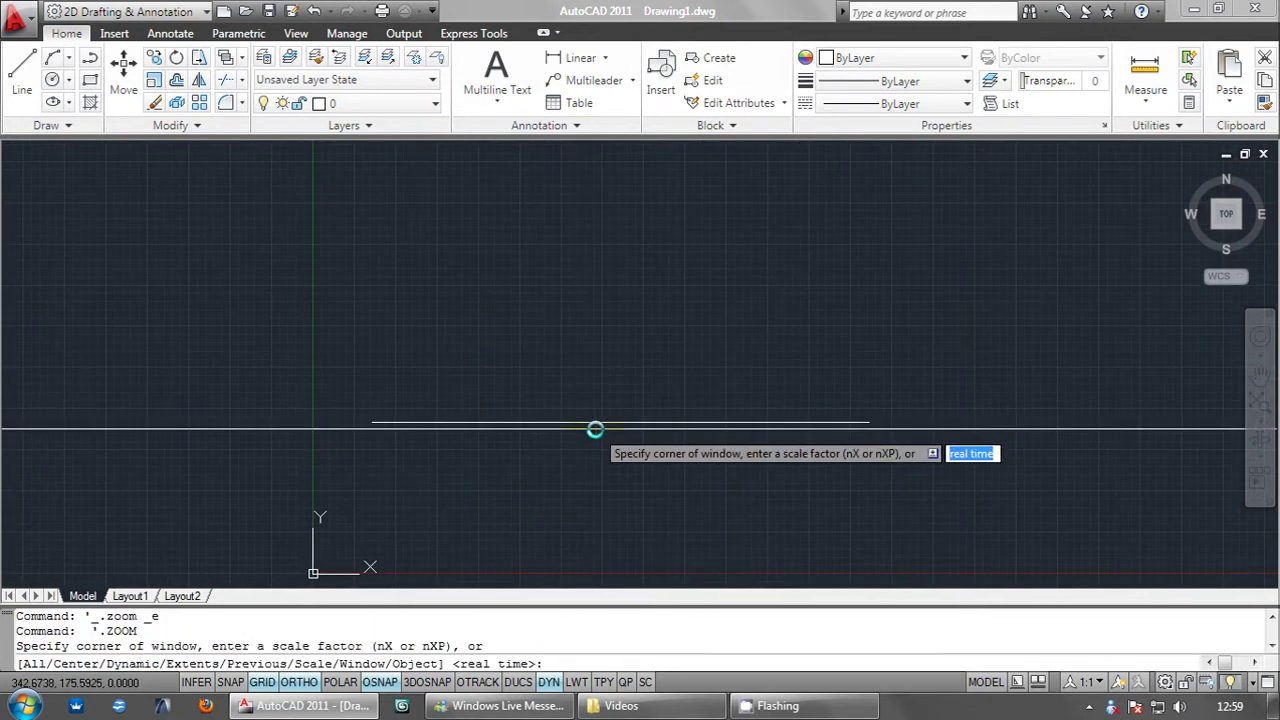
{"action": "key", "text": "Escape"}
Step: Draw the 90-unit centre post up from the middle of the bottom chord
{"action": "left_click", "coordinate": [53, 57]}
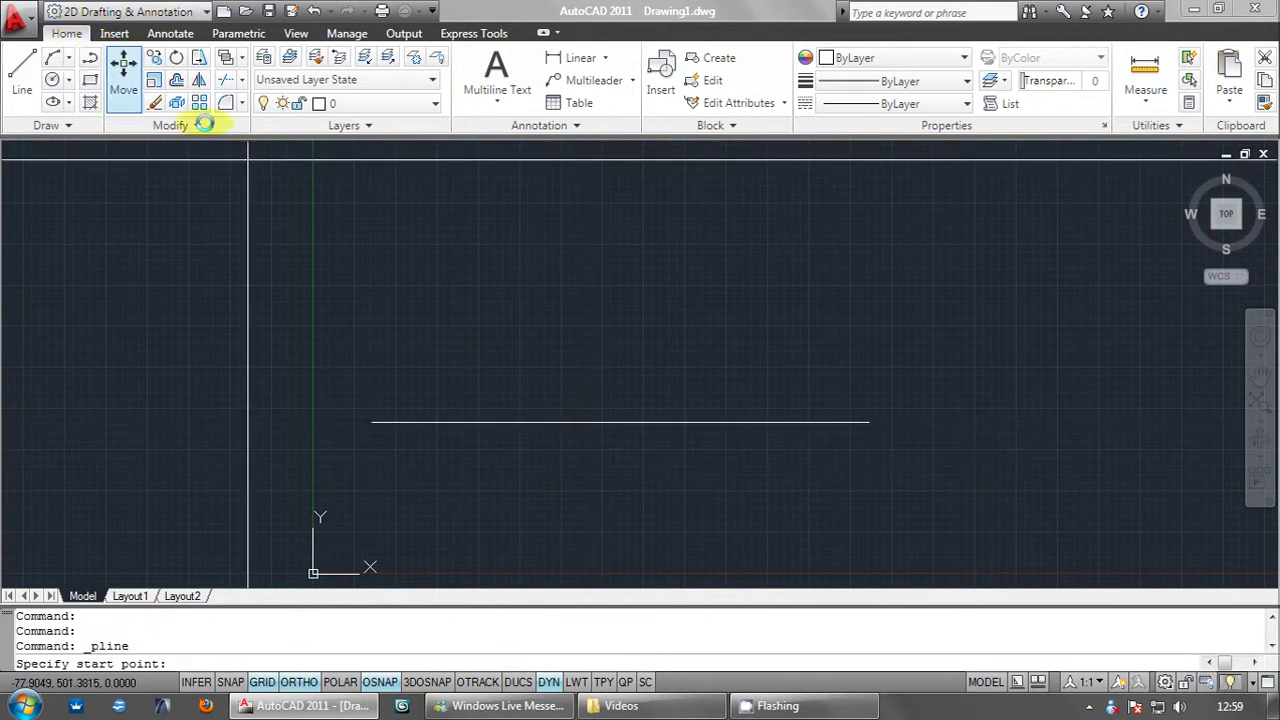
{"action": "left_click", "coordinate": [623, 422]}
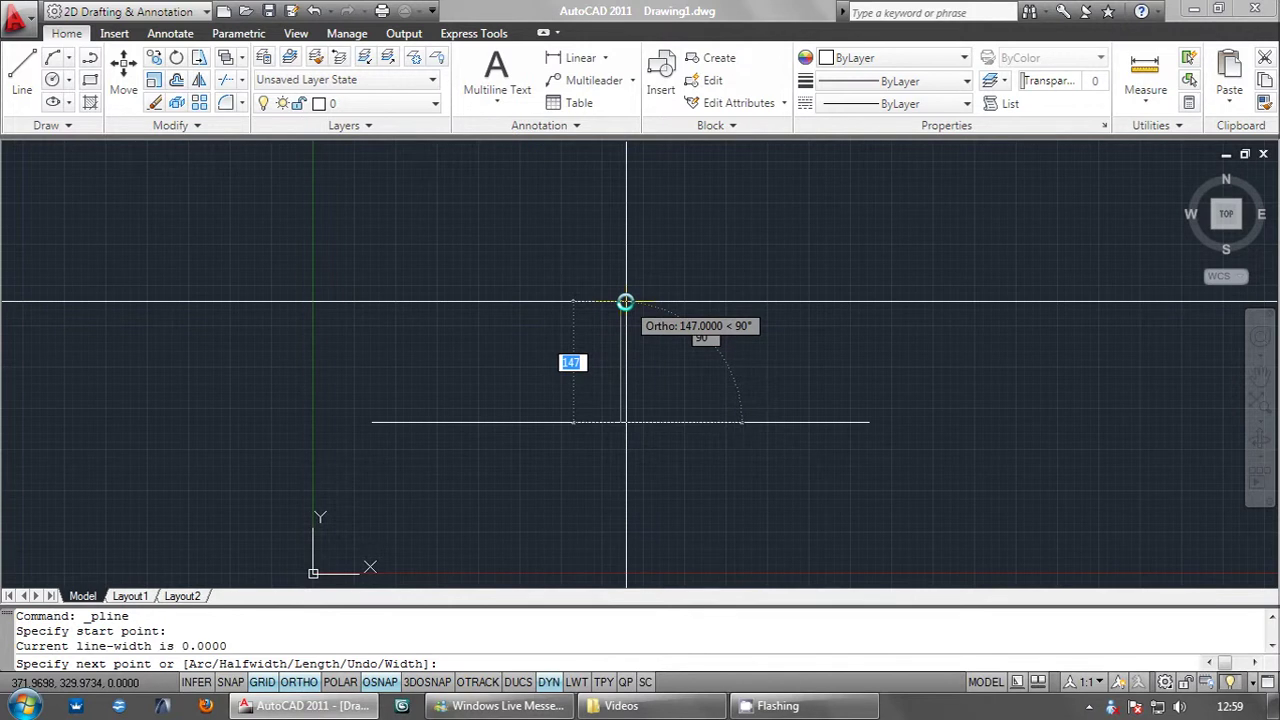
{"action": "type", "text": "90"}
{"action": "key", "text": "Return"}
{"action": "key", "text": "Return"}
{"action": "middle_click_drag", "start_coordinate": [708, 377], "coordinate": [651, 368]}
{"action": "middle_click", "coordinate": [651, 368]}
{"action": "middle_click", "coordinate": [651, 368]}
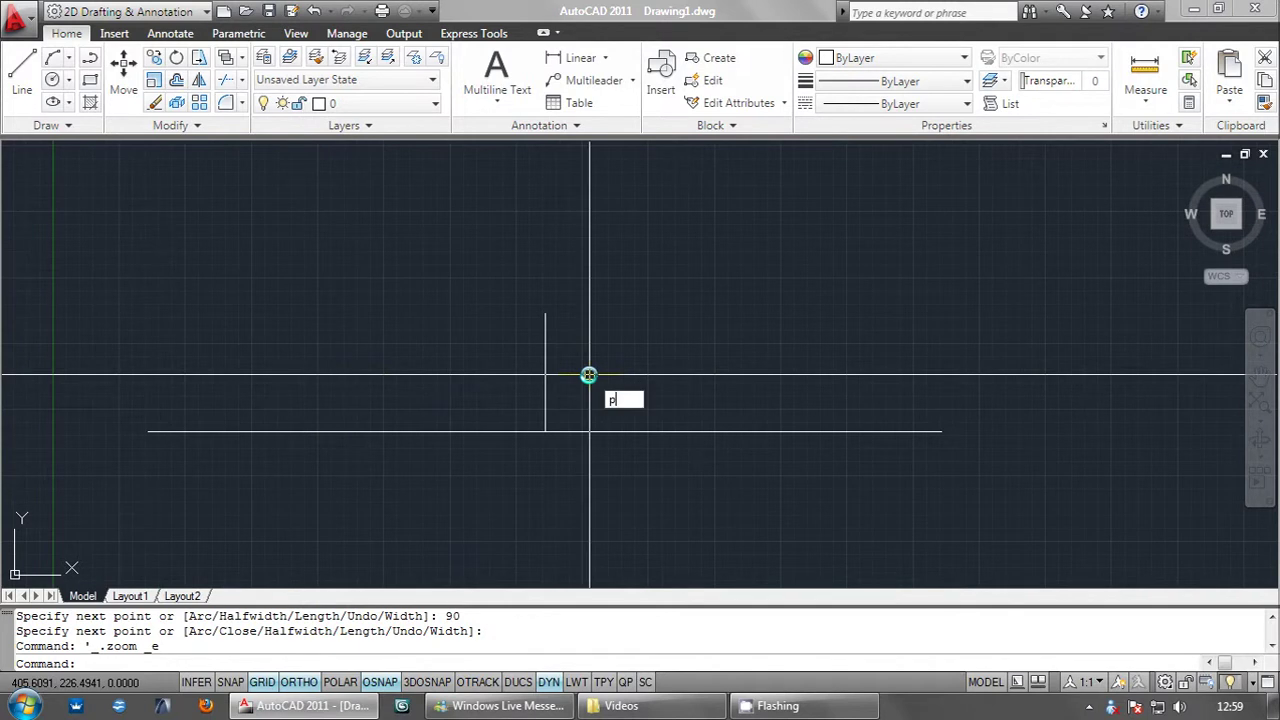
Step: Draw both sloping top chords from the post's top to the bottom chord's ends
{"action": "type", "text": "l"}
{"action": "key", "text": "Return"}
{"action": "left_click", "coordinate": [546, 313]}
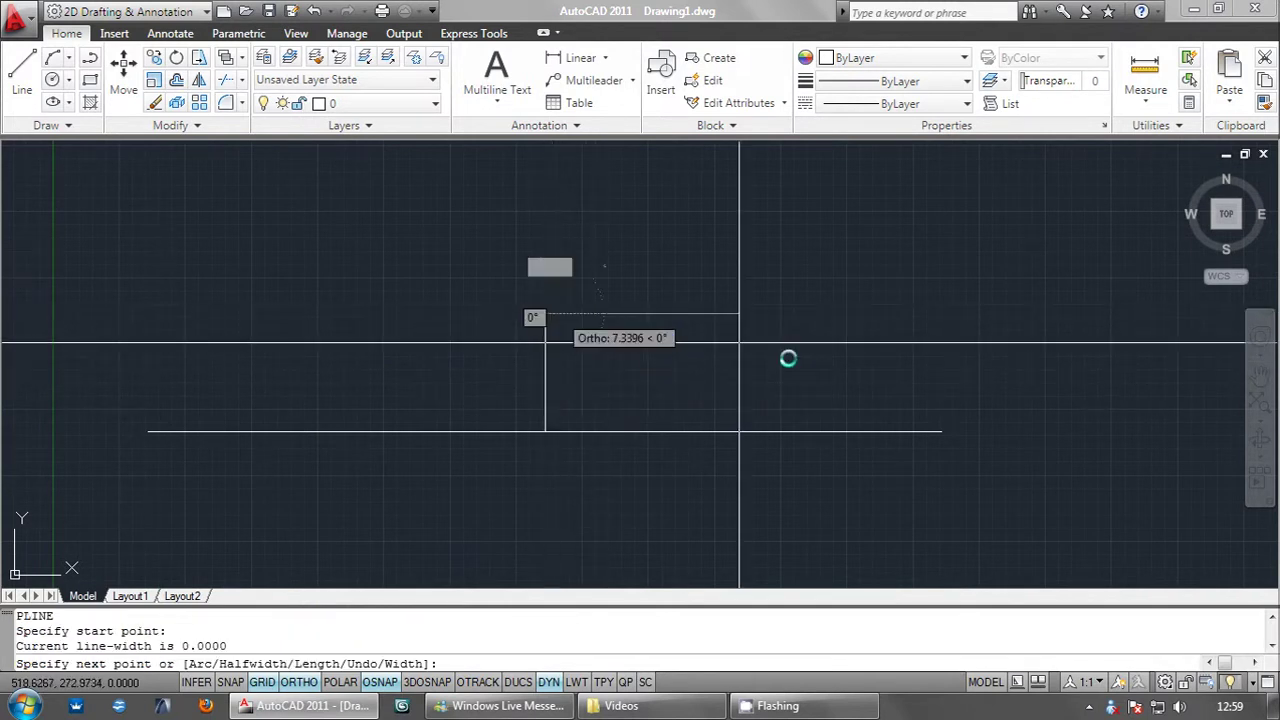
{"action": "left_click", "coordinate": [943, 430]}
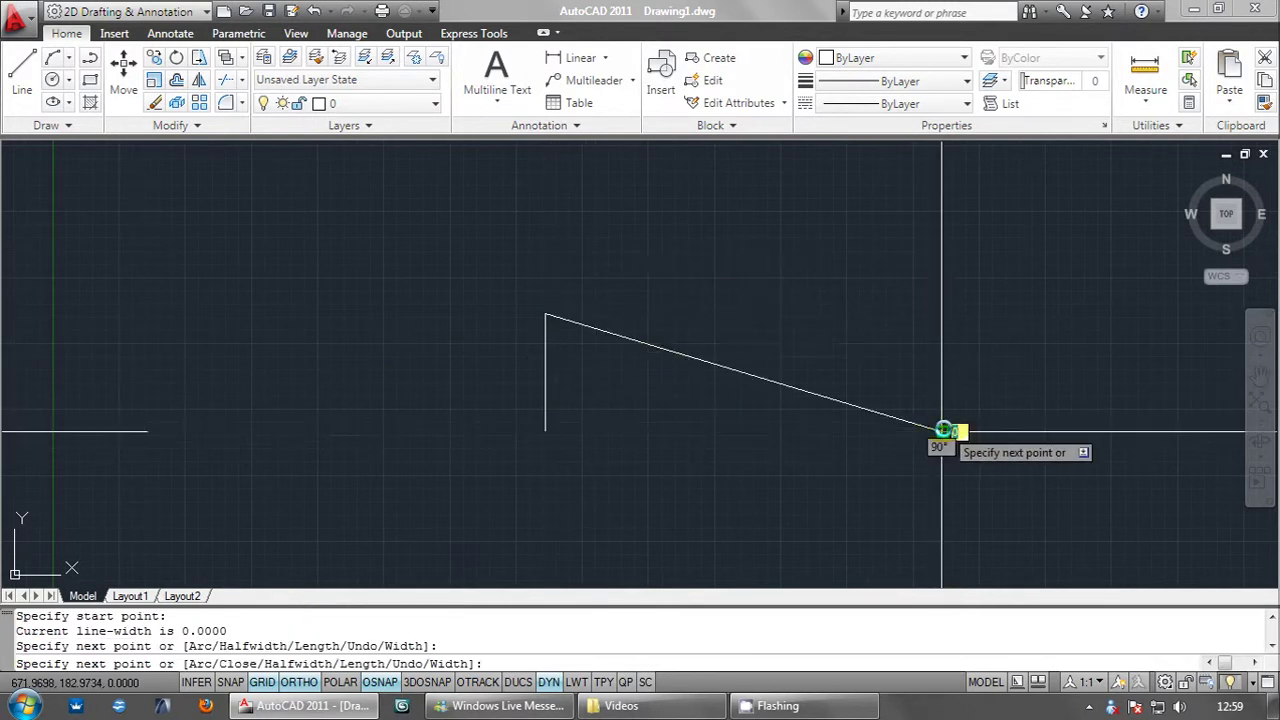
{"action": "left_click", "coordinate": [147, 431]}
{"action": "key", "text": "Return"}
{"action": "key", "text": "Return"}
{"action": "left_click", "coordinate": [546, 313]}
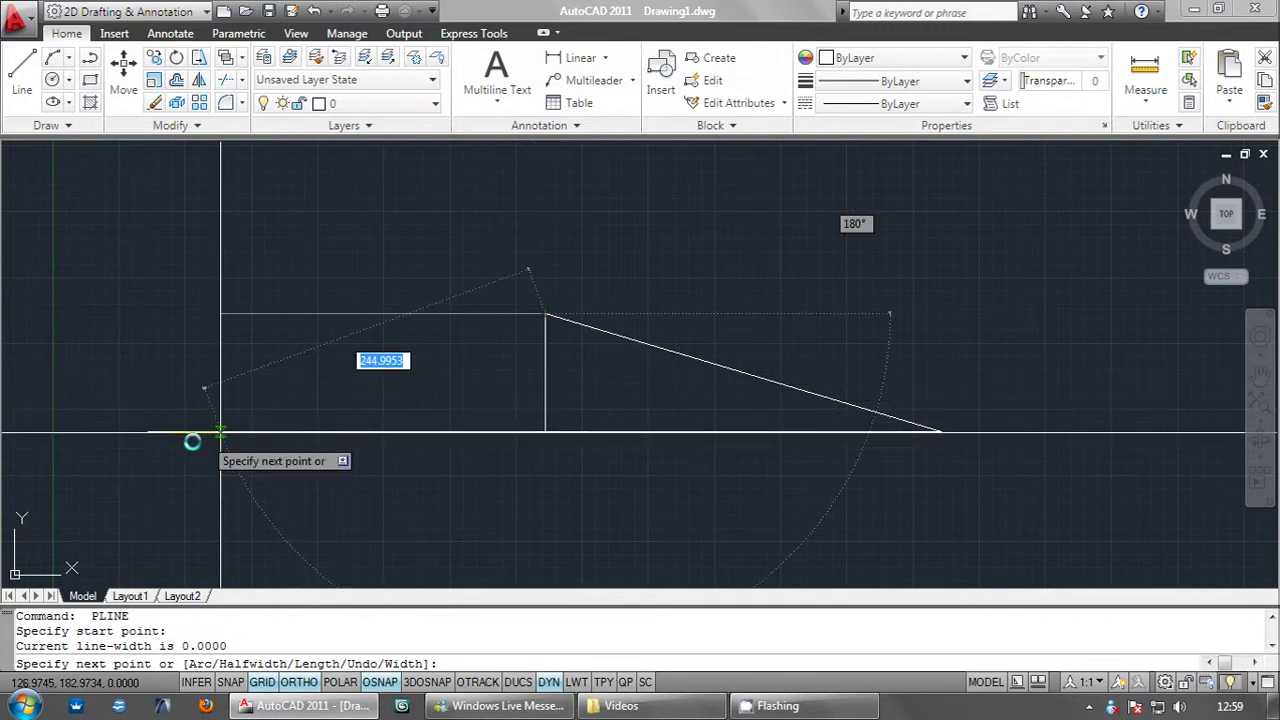
{"action": "left_click", "coordinate": [147, 431]}
{"action": "middle_click_drag", "start_coordinate": [177, 426], "coordinate": [437, 371]}
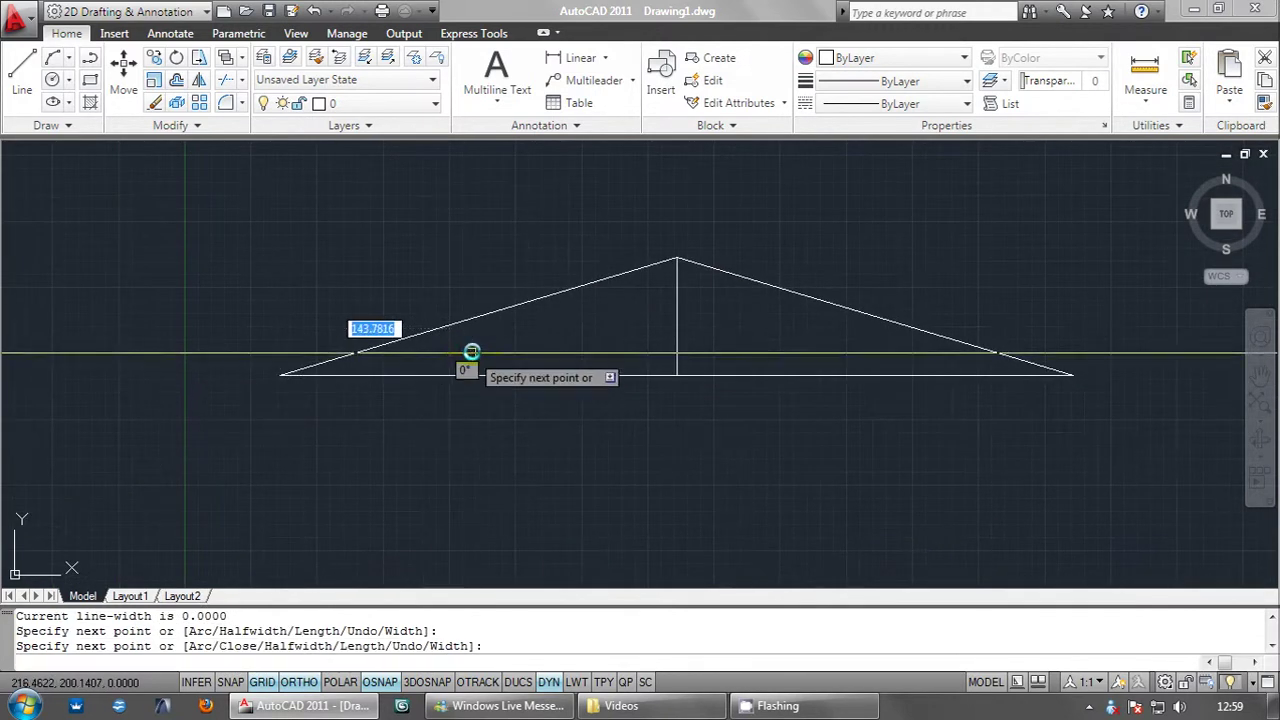
Step: Draw the left vertical web from the left slope down to the bottom chord
{"action": "key", "text": "Return"}
{"action": "key", "text": "Return"}
{"action": "left_click", "coordinate": [478, 317]}
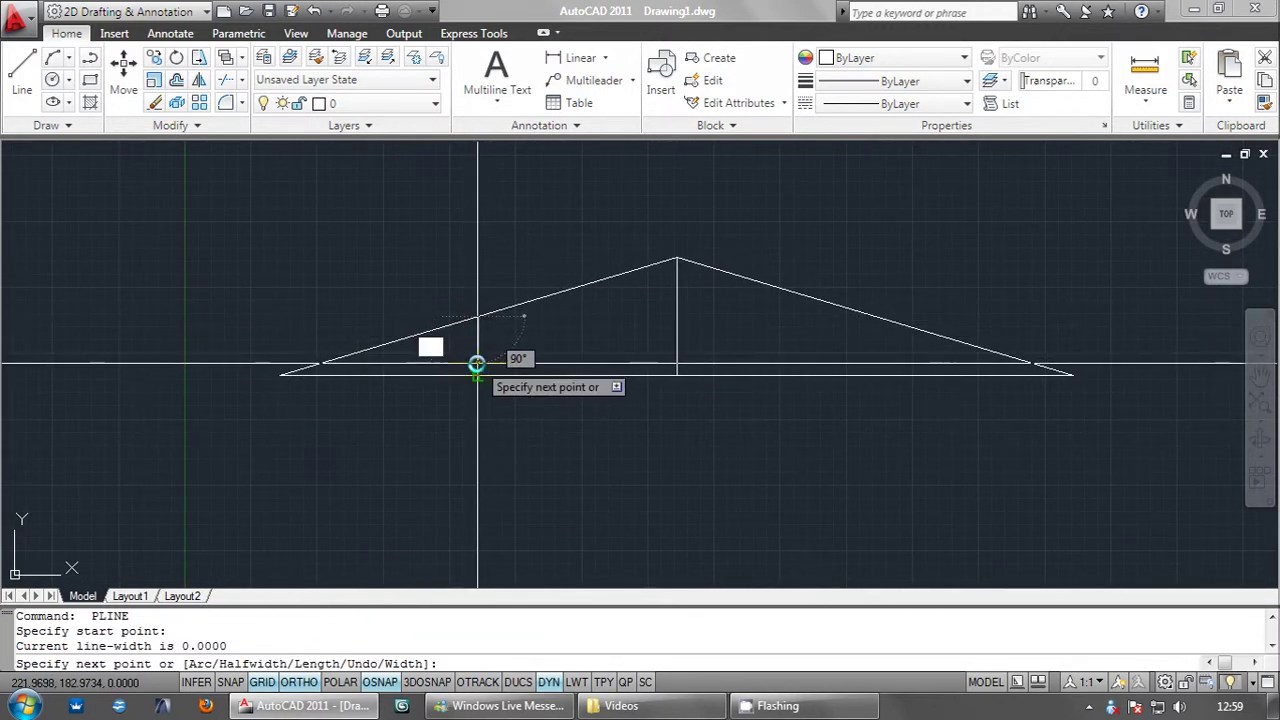
{"action": "left_click", "coordinate": [477, 372]}
{"action": "key", "text": "Return"}
{"action": "key", "text": "Return"}
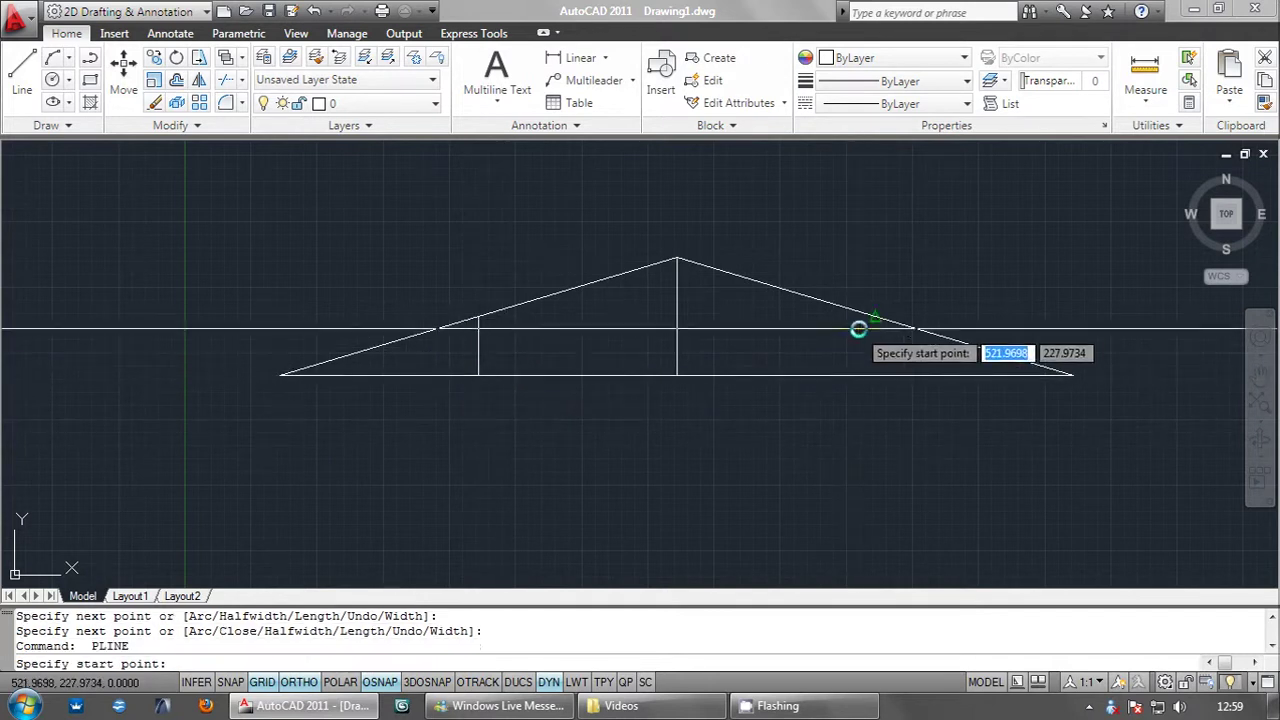
Step: Draw the right vertical web from the right slope down to the bottom chord
{"action": "left_click", "coordinate": [875, 317]}
{"action": "left_click", "coordinate": [873, 374]}
{"action": "key", "text": "Return"}
{"action": "key", "text": "Return"}
{"action": "middle_click_drag", "start_coordinate": [791, 414], "coordinate": [746, 423]}
Step: Draw two diagonals from the bottom-chord midpoint to the tops of both verticals
{"action": "left_click", "coordinate": [632, 386]}
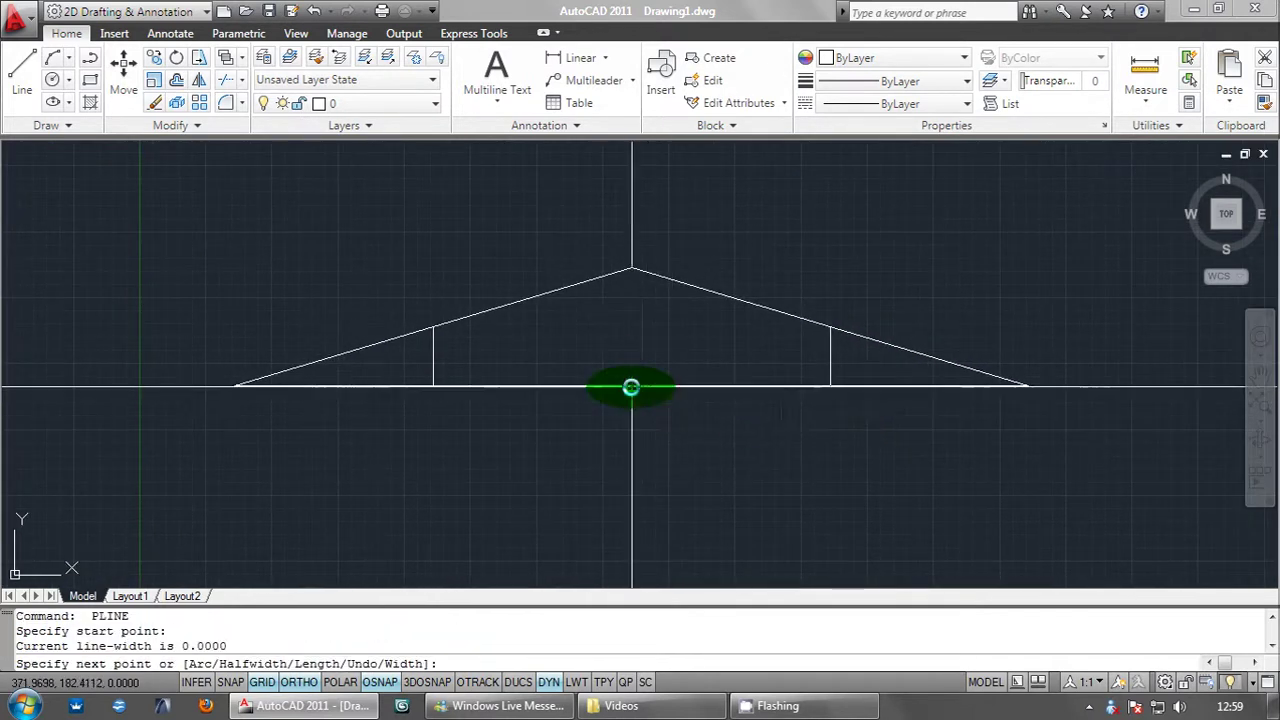
{"action": "left_click", "coordinate": [432, 325]}
{"action": "key", "text": "Return"}
{"action": "key", "text": "Return"}
{"action": "left_click", "coordinate": [632, 386]}
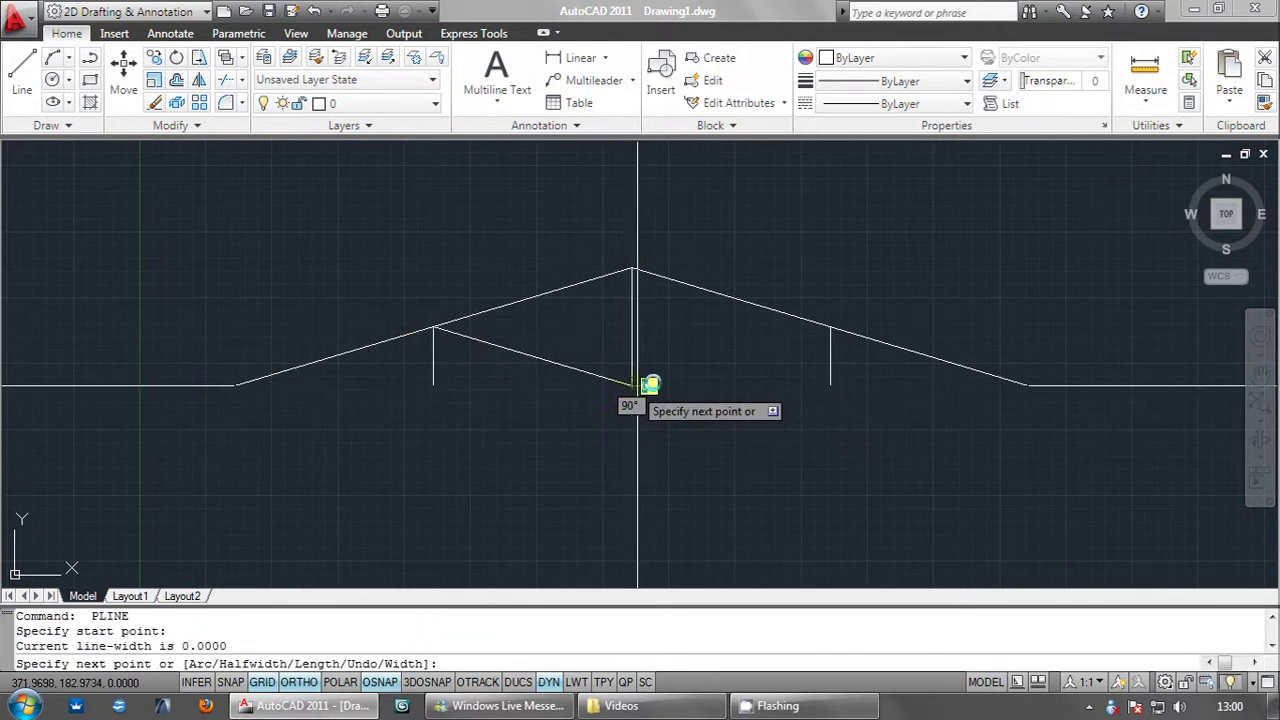
{"action": "left_click", "coordinate": [831, 328]}
{"action": "key", "text": "Return"}
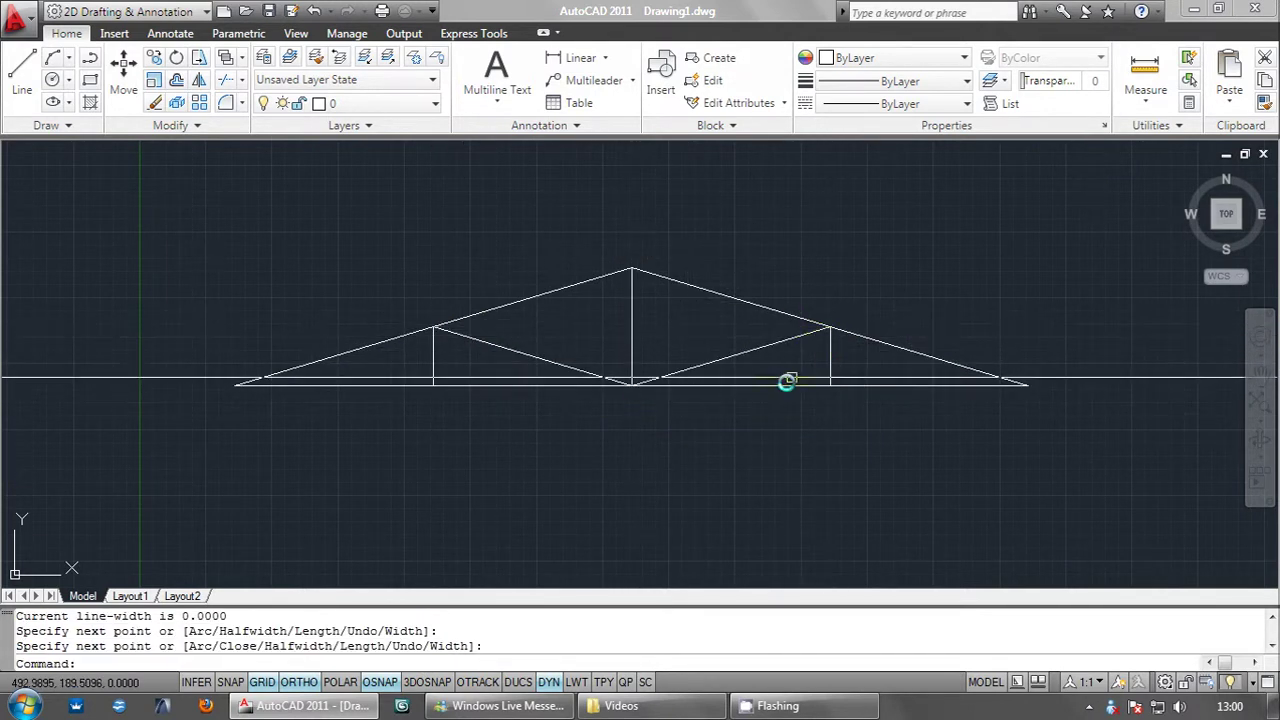
Step: Zoom and pan around the completed truss, then start a linear dimension
{"action": "middle_click_drag", "start_coordinate": [640, 423], "coordinate": [617, 443]}
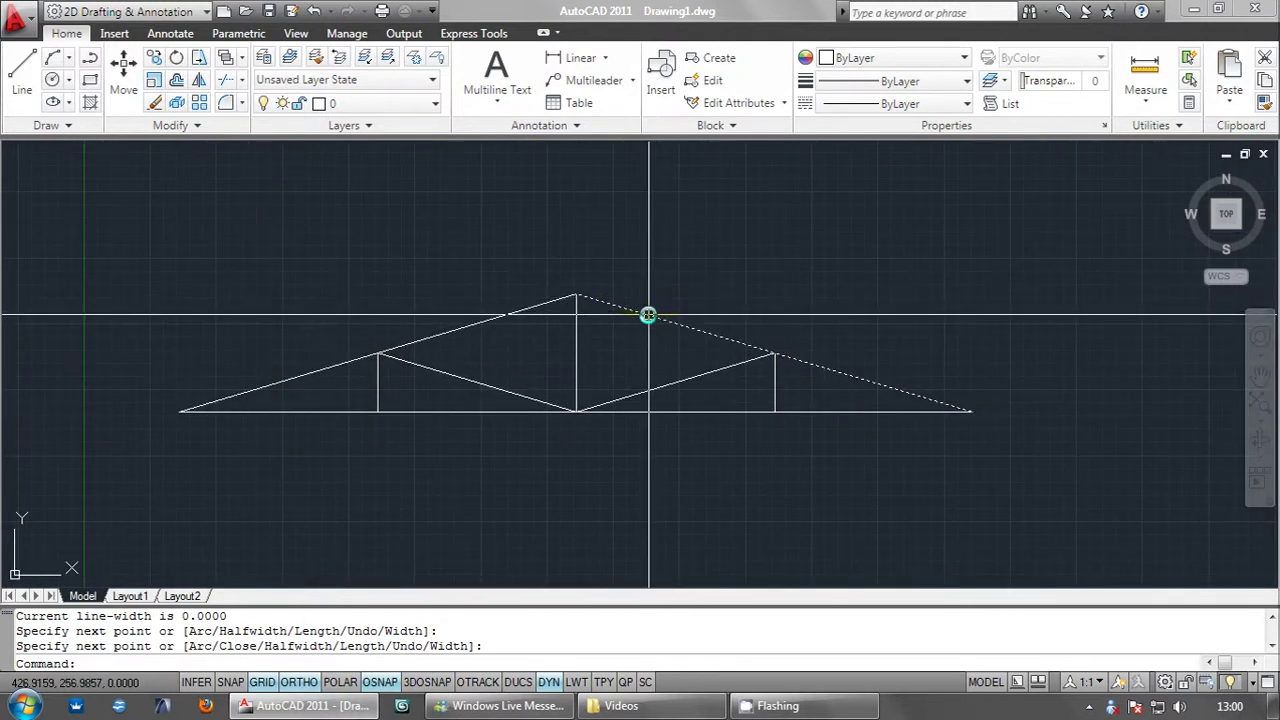
{"action": "scroll", "coordinate": [686, 286], "scroll_direction": "up", "scroll_amount": 1}
{"action": "scroll", "coordinate": [689, 286], "scroll_direction": "up", "scroll_amount": 1}
{"action": "key", "text": "Escape"}
{"action": "key", "text": "Escape"}
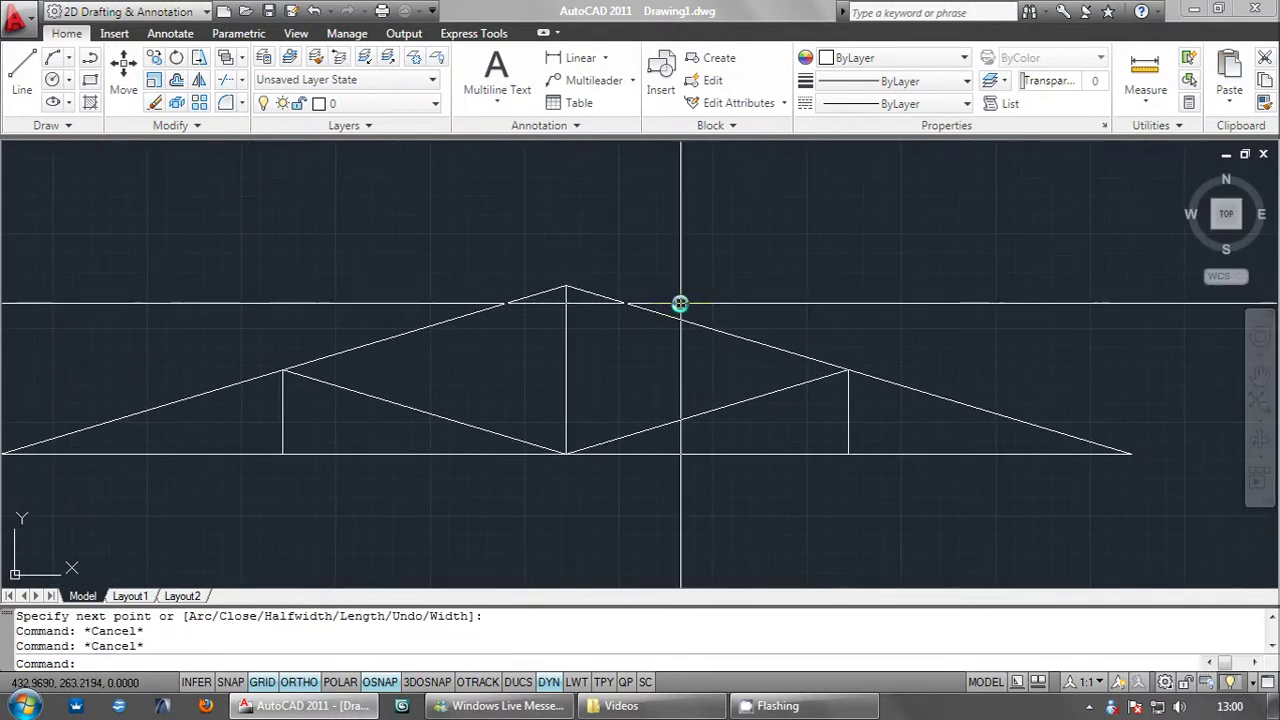
{"action": "scroll", "coordinate": [641, 387], "scroll_direction": "down", "scroll_amount": 2}
{"action": "scroll", "coordinate": [634, 405], "scroll_direction": "up", "scroll_amount": 1}
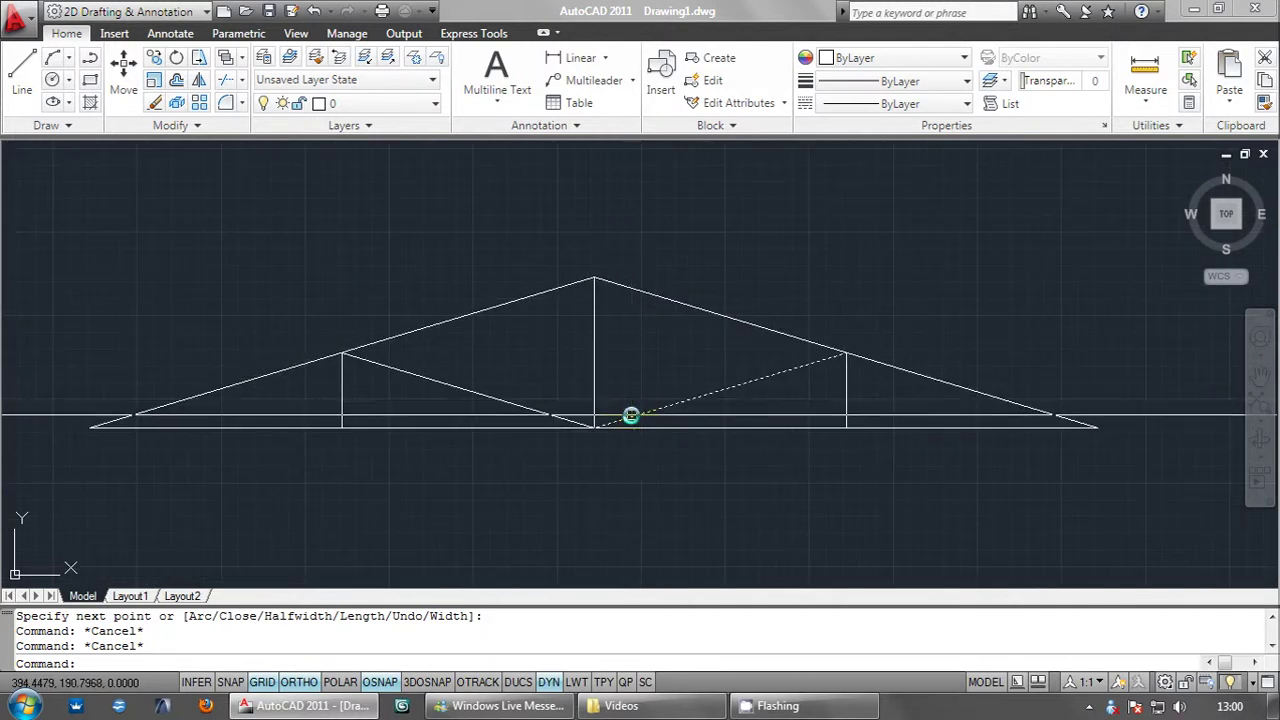
{"action": "scroll", "coordinate": [753, 419], "scroll_direction": "down", "scroll_amount": 1}
{"action": "scroll", "coordinate": [629, 437], "scroll_direction": "up", "scroll_amount": 1}
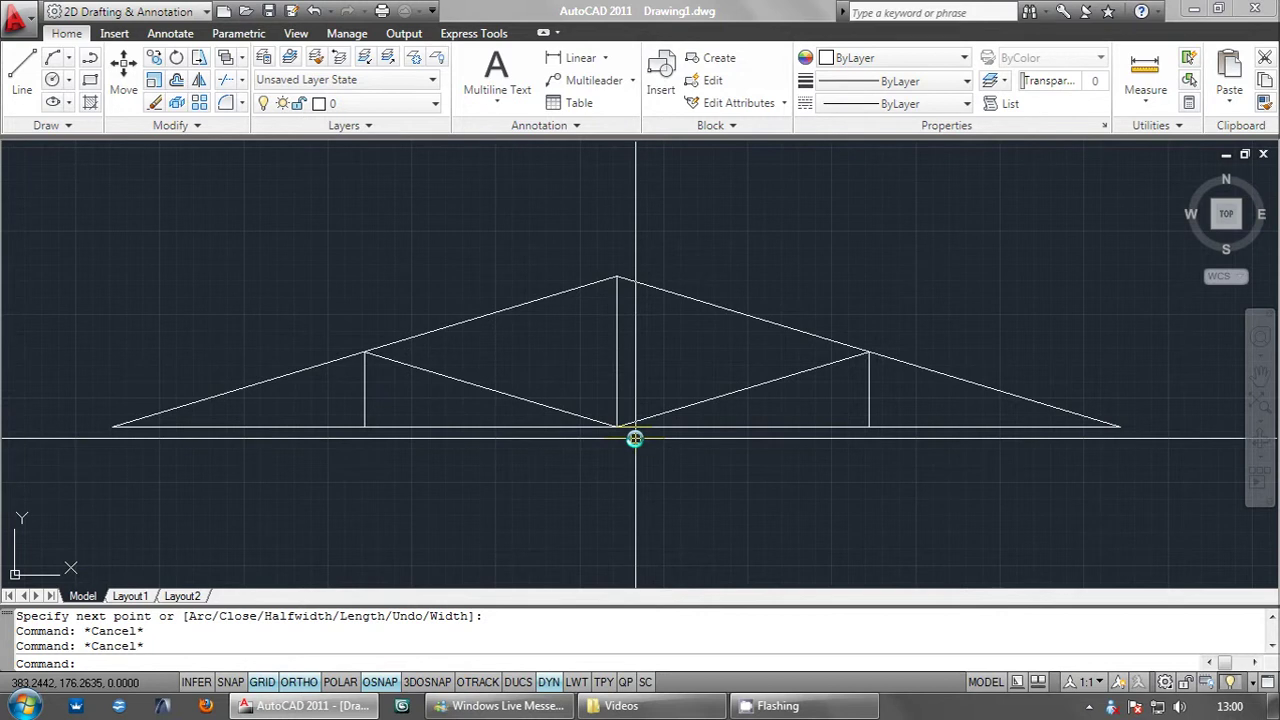
{"action": "middle_click_drag", "start_coordinate": [366, 434], "coordinate": [386, 420]}
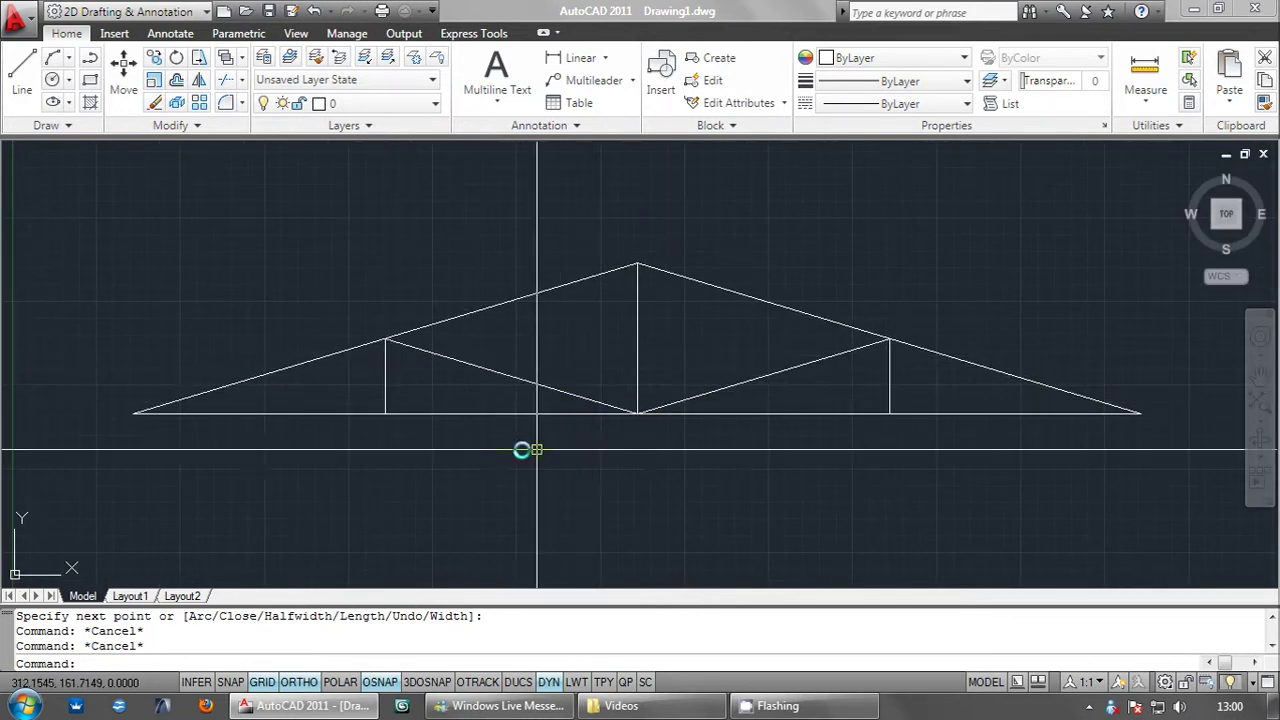
{"action": "scroll", "coordinate": [517, 420], "scroll_direction": "down", "scroll_amount": 1}
{"action": "type", "text": "dli"}
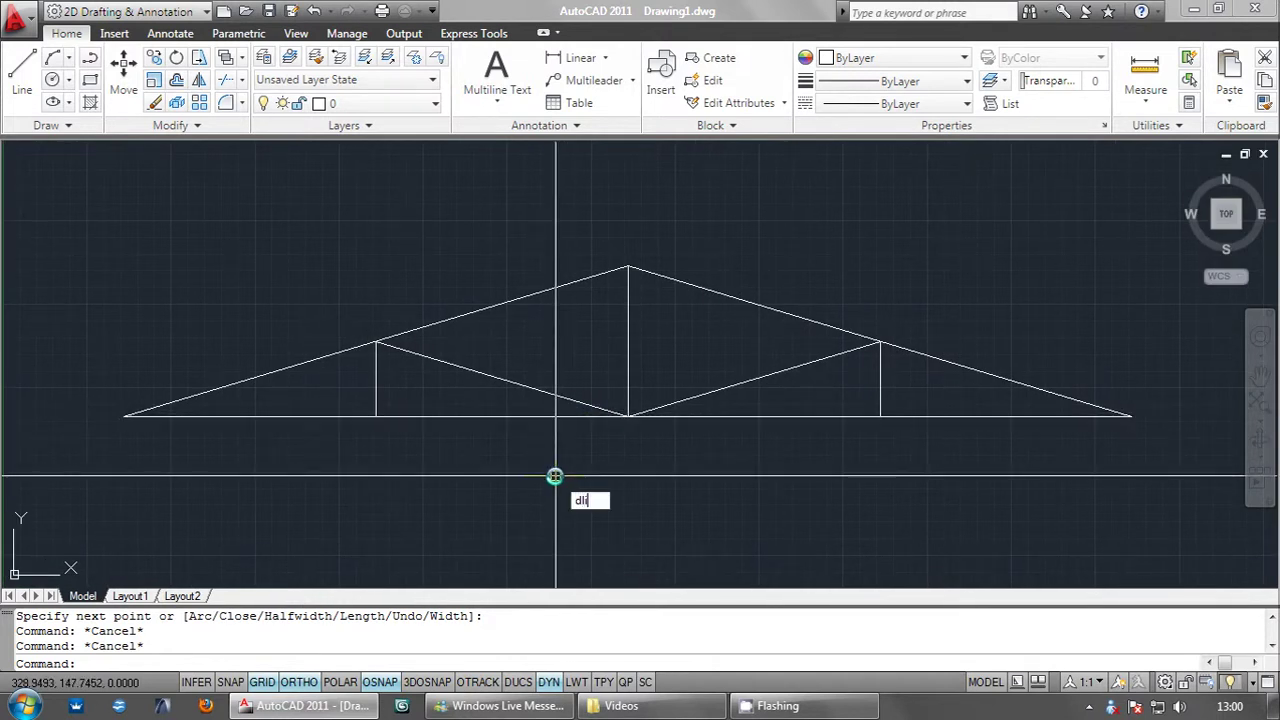
{"action": "key", "text": "Return"}
{"action": "key", "text": "Return"}
Step: Add linear dimensions for the 600 span below the truss and the 90 post height
{"action": "left_click", "coordinate": [535, 416]}
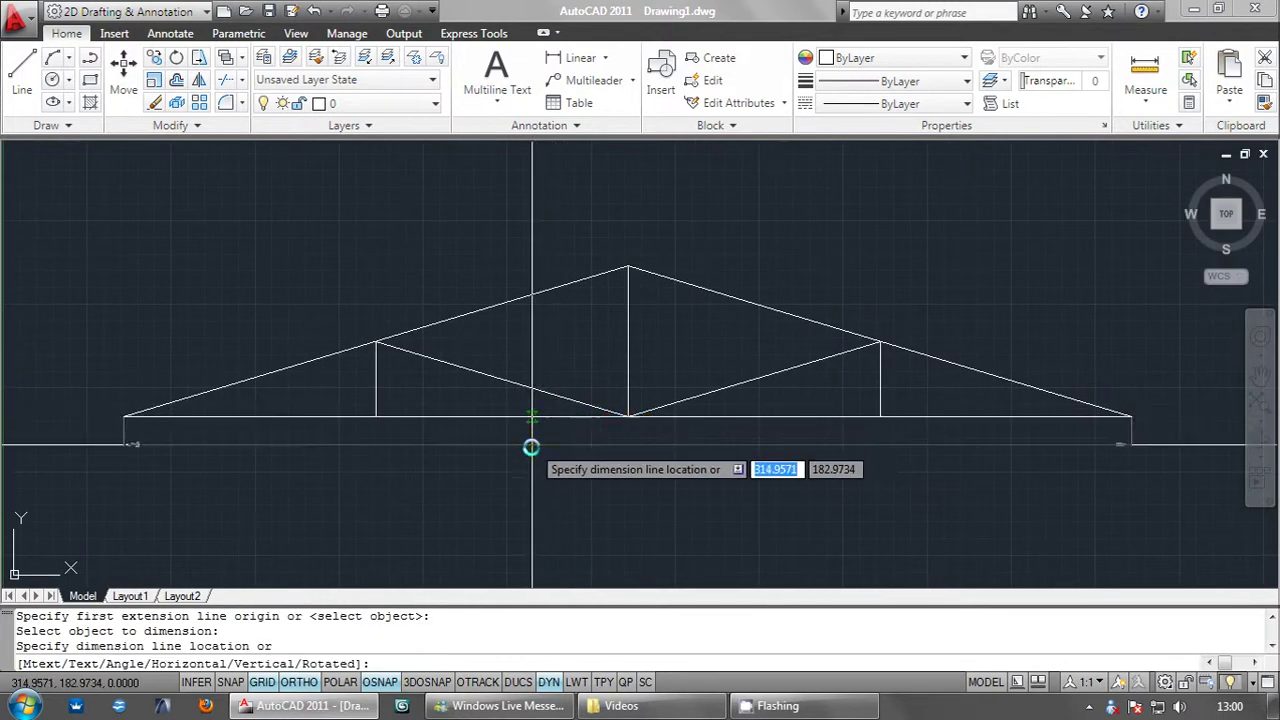
{"action": "left_click", "coordinate": [525, 489]}
{"action": "key", "text": "Return"}
{"action": "key", "text": "Return"}
{"action": "left_click", "coordinate": [628, 354]}
{"action": "left_click", "coordinate": [700, 343]}
{"action": "mouse_move", "coordinate": [717, 465]}
{"action": "middle_mouse_down"}
{"action": "mouse_move", "coordinate": [643, 469]}
{"action": "mouse_move", "coordinate": [685, 503]}
{"action": "mouse_move", "coordinate": [703, 458]}
{"action": "middle_mouse_up"}
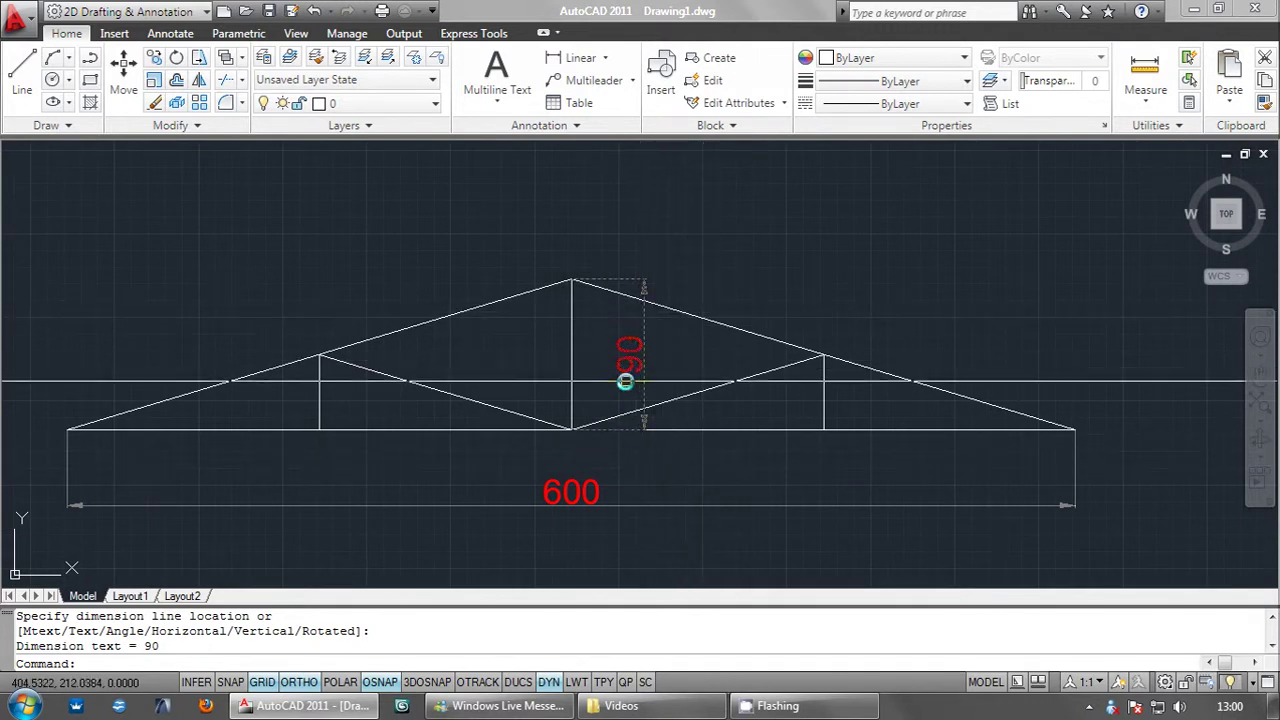
{"action": "middle_click_drag", "start_coordinate": [652, 337], "coordinate": [655, 356]}
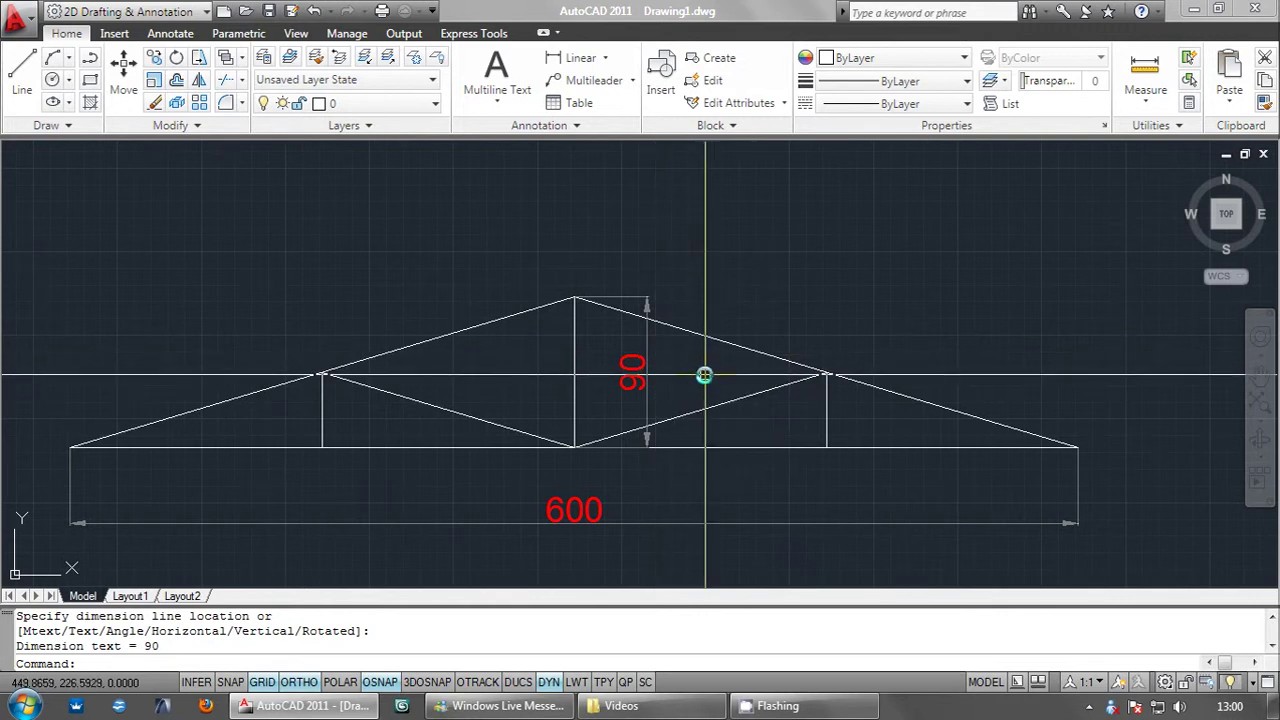
Step: Start and cancel a selection window near the apex, then begin STRETCH with S
{"action": "left_click", "coordinate": [713, 257]}
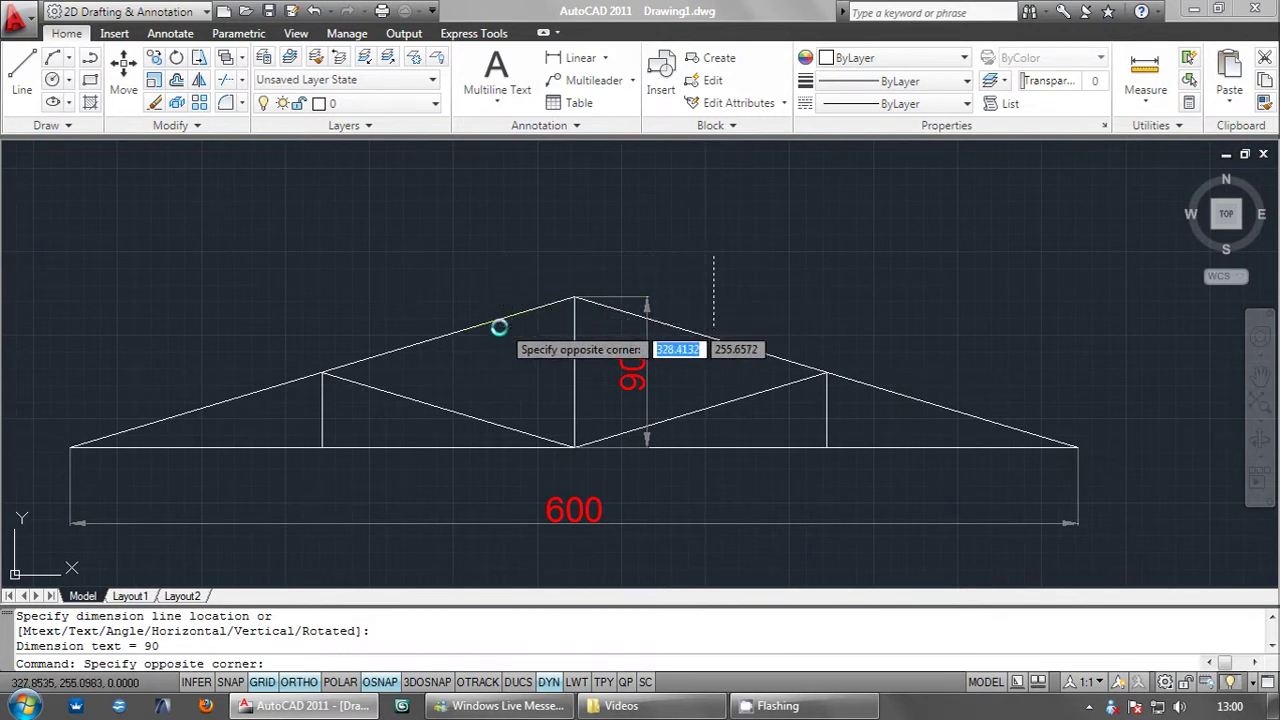
{"action": "left_click", "coordinate": [725, 262]}
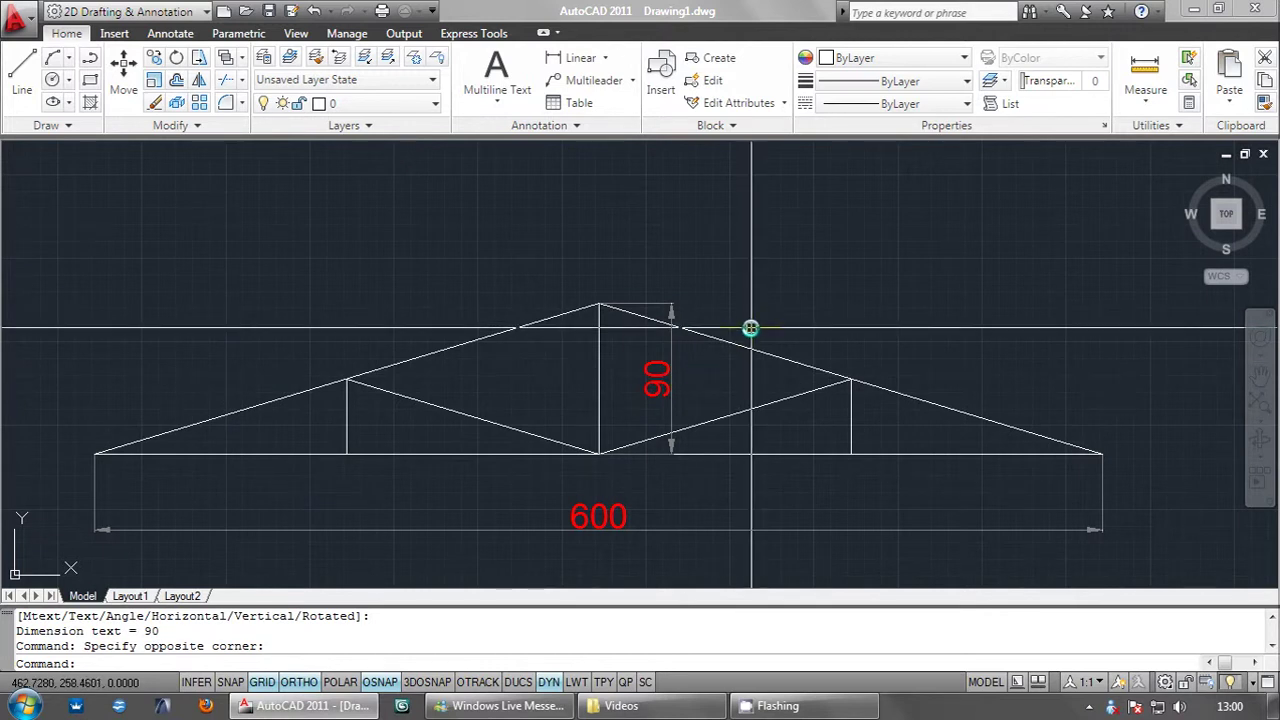
{"action": "type", "text": "s"}
{"action": "key", "text": "Return"}
Step: Stretch the apex up 60 units with a crossing window, raising the height to 150
{"action": "left_click", "coordinate": [756, 258]}
{"action": "left_click", "coordinate": [491, 322]}
{"action": "key", "text": "Return"}
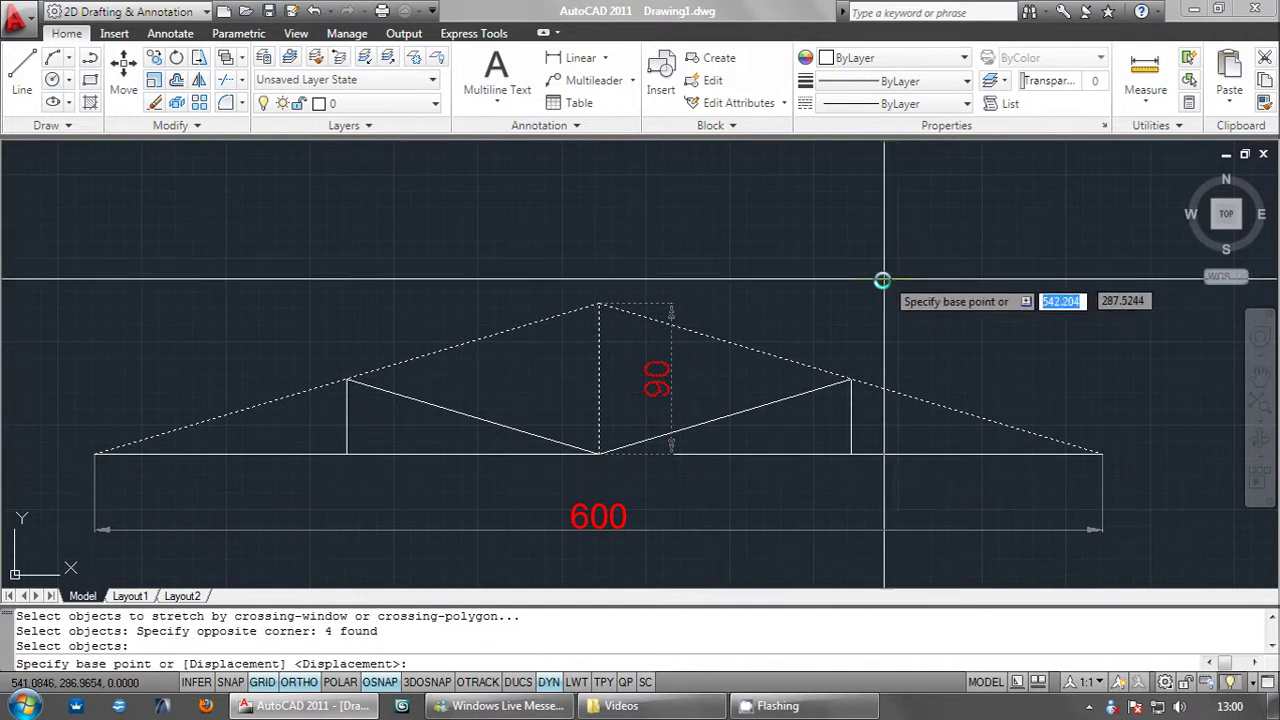
{"action": "left_click", "coordinate": [877, 287]}
{"action": "type", "text": "60"}
{"action": "key", "text": "Return"}
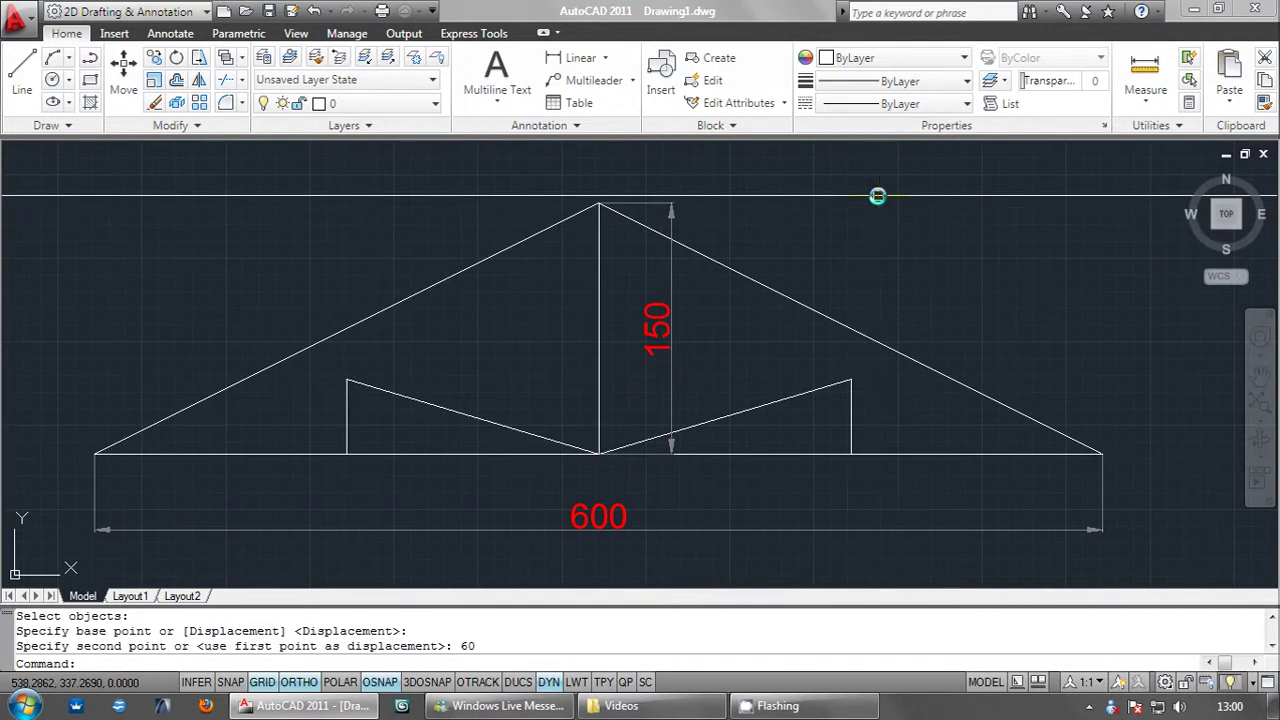
{"action": "middle_click_drag", "start_coordinate": [803, 356], "coordinate": [733, 367]}
{"action": "scroll", "coordinate": [778, 397], "scroll_direction": "up", "scroll_amount": 8}
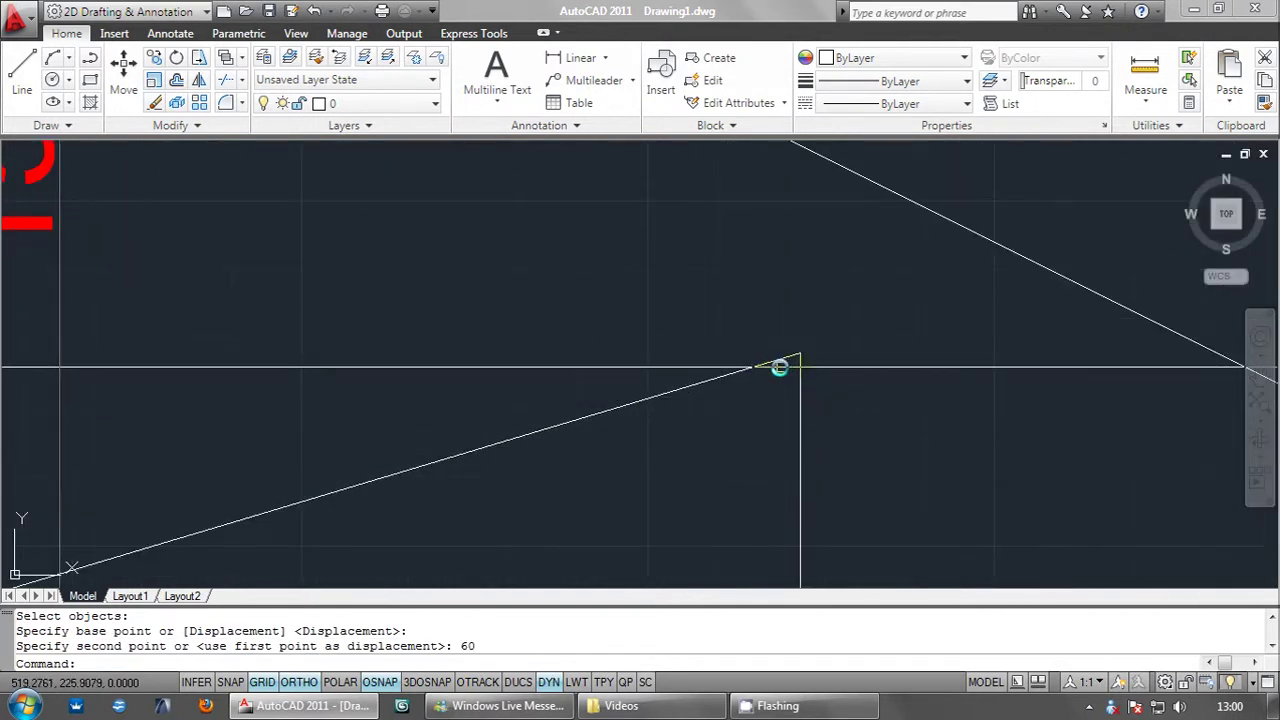
{"action": "scroll", "coordinate": [719, 386], "scroll_direction": "down", "scroll_amount": 10}
{"action": "scroll", "coordinate": [365, 392], "scroll_direction": "up", "scroll_amount": 3}
{"action": "scroll", "coordinate": [723, 423], "scroll_direction": "down", "scroll_amount": 2}
{"action": "scroll", "coordinate": [833, 439], "scroll_direction": "up", "scroll_amount": 2}
Step: Stretch the vertical web ends up so they meet the rafters again
{"action": "type", "text": "s"}
{"action": "key", "text": "Return"}
{"action": "left_click", "coordinate": [835, 430]}
{"action": "left_click", "coordinate": [716, 356]}
{"action": "key", "text": "Return"}
{"action": "left_click", "coordinate": [792, 393]}
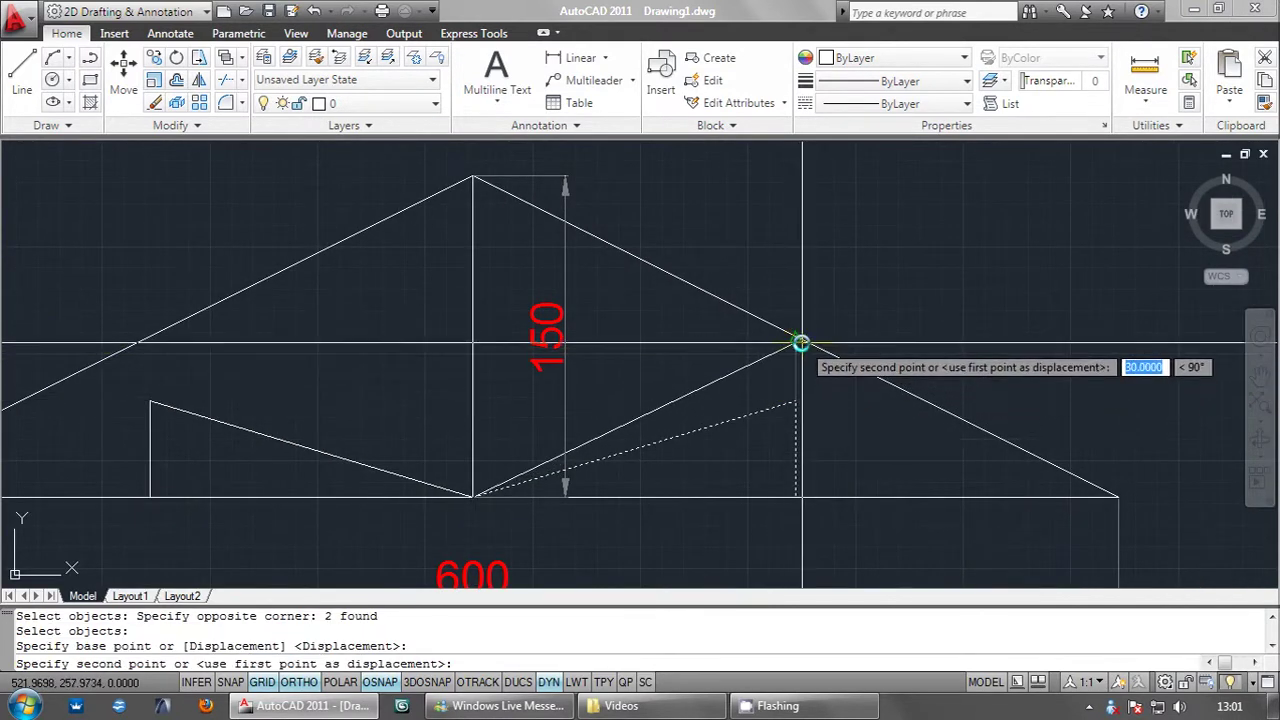
{"action": "left_click", "coordinate": [794, 340]}
{"action": "middle_click_drag", "start_coordinate": [583, 400], "coordinate": [827, 400]}
{"action": "left_click", "coordinate": [357, 378]}
{"action": "key", "text": "Return"}
{"action": "left_click", "coordinate": [389, 394]}
{"action": "left_click", "coordinate": [394, 338]}
{"action": "key", "text": "Escape"}
{"action": "key", "text": "Escape"}
{"action": "scroll", "coordinate": [609, 423], "scroll_direction": "down", "scroll_amount": 4}
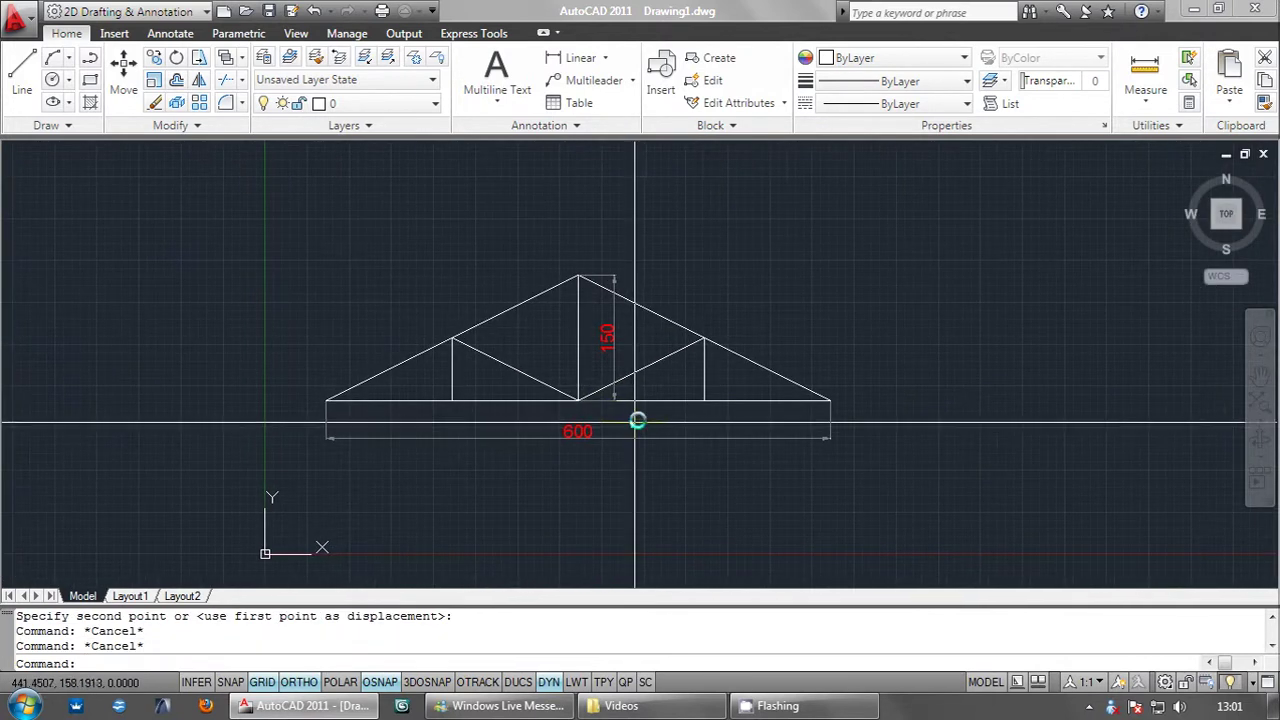
{"action": "scroll", "coordinate": [694, 387], "scroll_direction": "up", "scroll_amount": 3}
{"action": "middle_click_drag", "start_coordinate": [691, 389], "coordinate": [817, 409]}
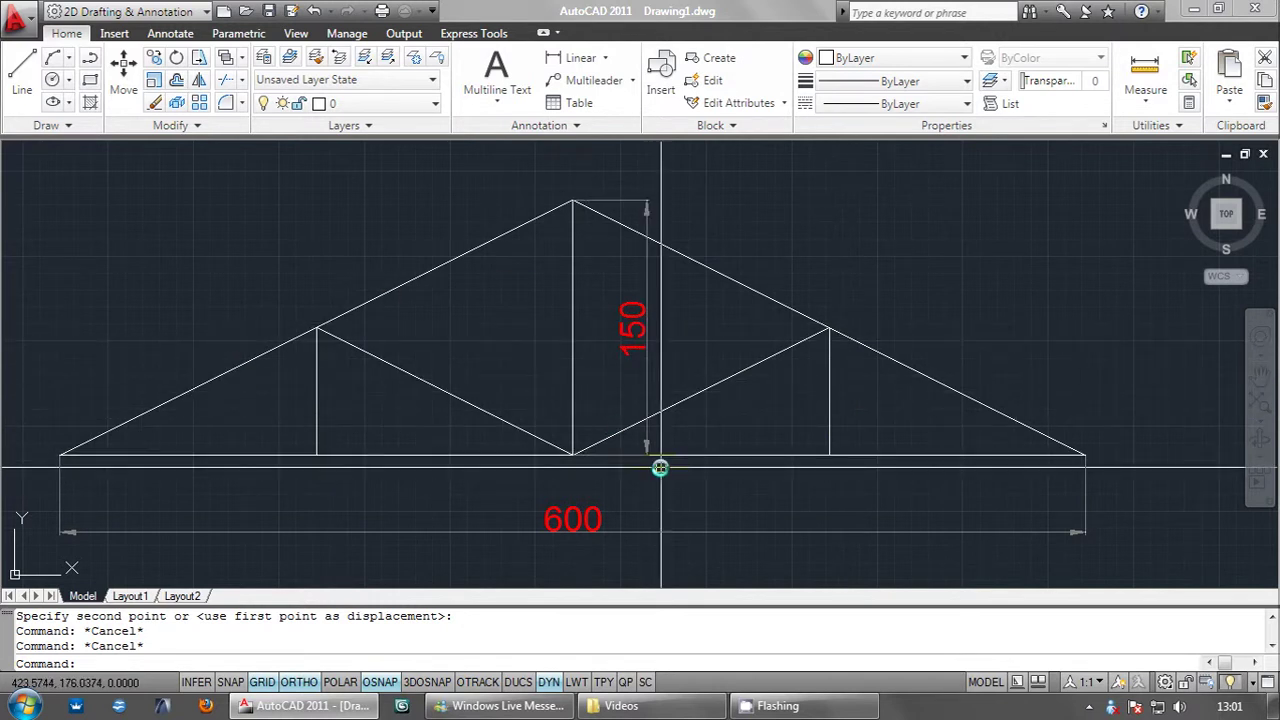
{"action": "scroll", "coordinate": [652, 418], "scroll_direction": "down", "scroll_amount": 4}
{"action": "mouse_move", "coordinate": [737, 414]}
{"action": "middle_mouse_down"}
{"action": "mouse_move", "coordinate": [718, 340]}
{"action": "mouse_move", "coordinate": [686, 371]}
{"action": "mouse_move", "coordinate": [718, 412]}
{"action": "middle_mouse_up"}
{"action": "scroll", "coordinate": [737, 346], "scroll_direction": "up", "scroll_amount": 2}
{"action": "scroll", "coordinate": [611, 377], "scroll_direction": "up", "scroll_amount": 4}
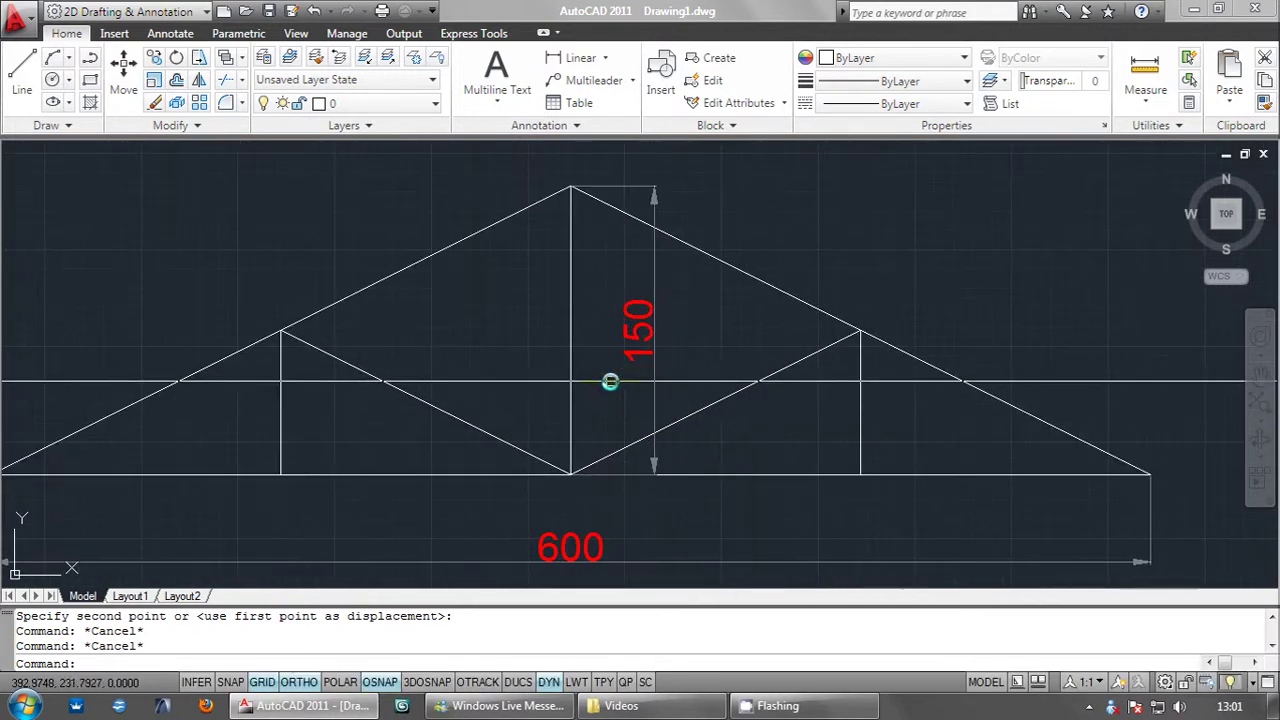
{"action": "scroll", "coordinate": [623, 363], "scroll_direction": "down", "scroll_amount": 3}
{"action": "middle_click_drag", "start_coordinate": [662, 386], "coordinate": [690, 380]}
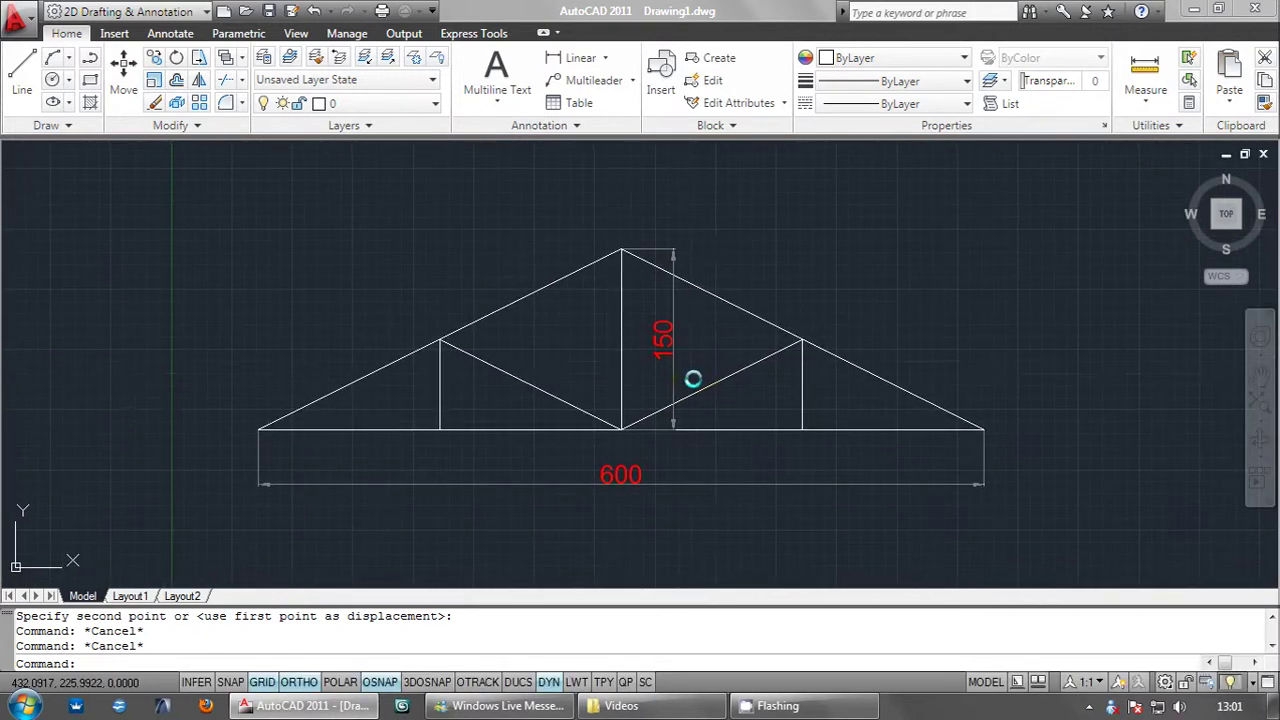
{"action": "scroll", "coordinate": [693, 378], "scroll_direction": "up", "scroll_amount": 2}
{"action": "scroll", "coordinate": [774, 391], "scroll_direction": "down", "scroll_amount": 2}
{"action": "middle_click_drag", "start_coordinate": [586, 554], "coordinate": [583, 434]}
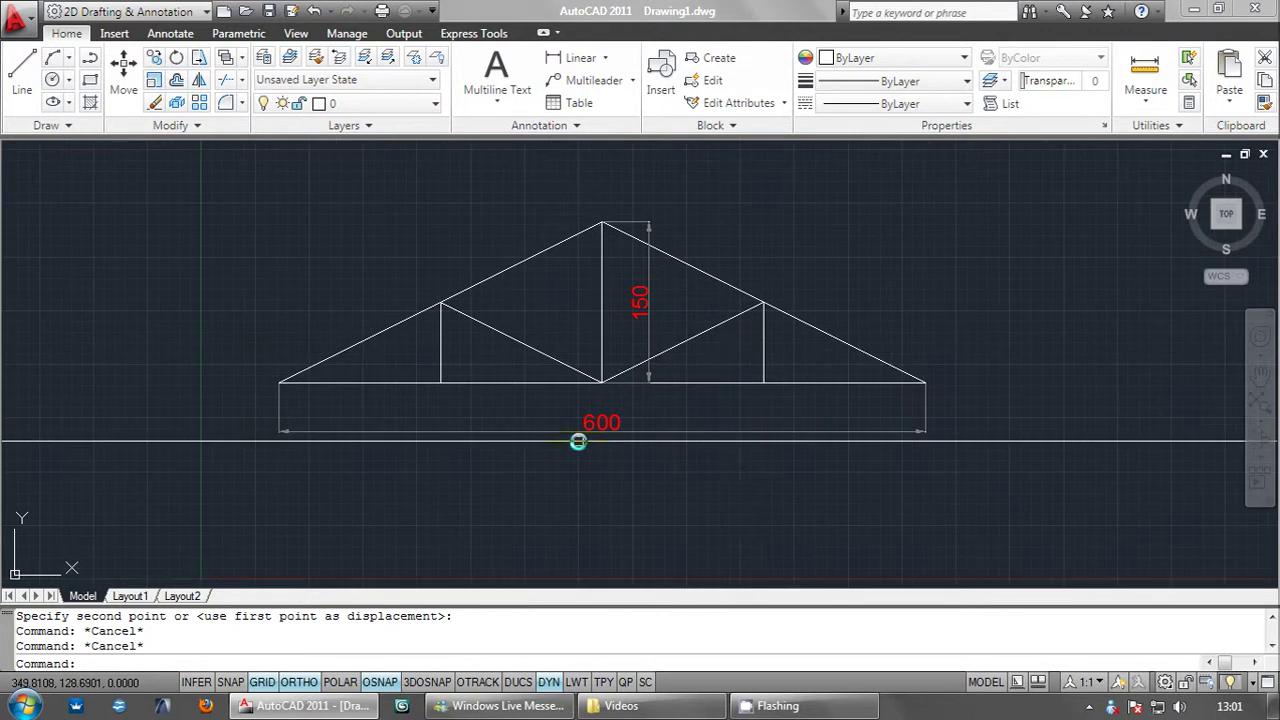
{"action": "scroll", "coordinate": [643, 429], "scroll_direction": "down", "scroll_amount": 1}
{"action": "scroll", "coordinate": [771, 366], "scroll_direction": "up", "scroll_amount": 1}
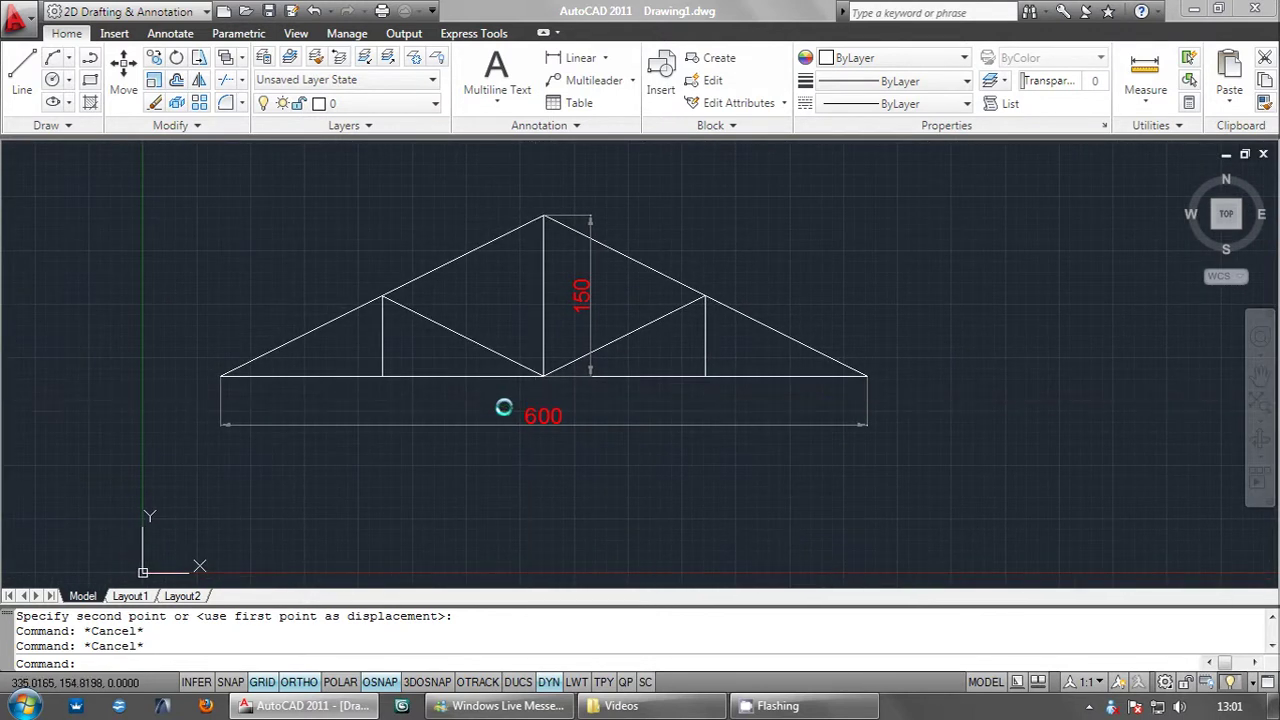
{"action": "middle_click_drag", "start_coordinate": [567, 385], "coordinate": [634, 380]}
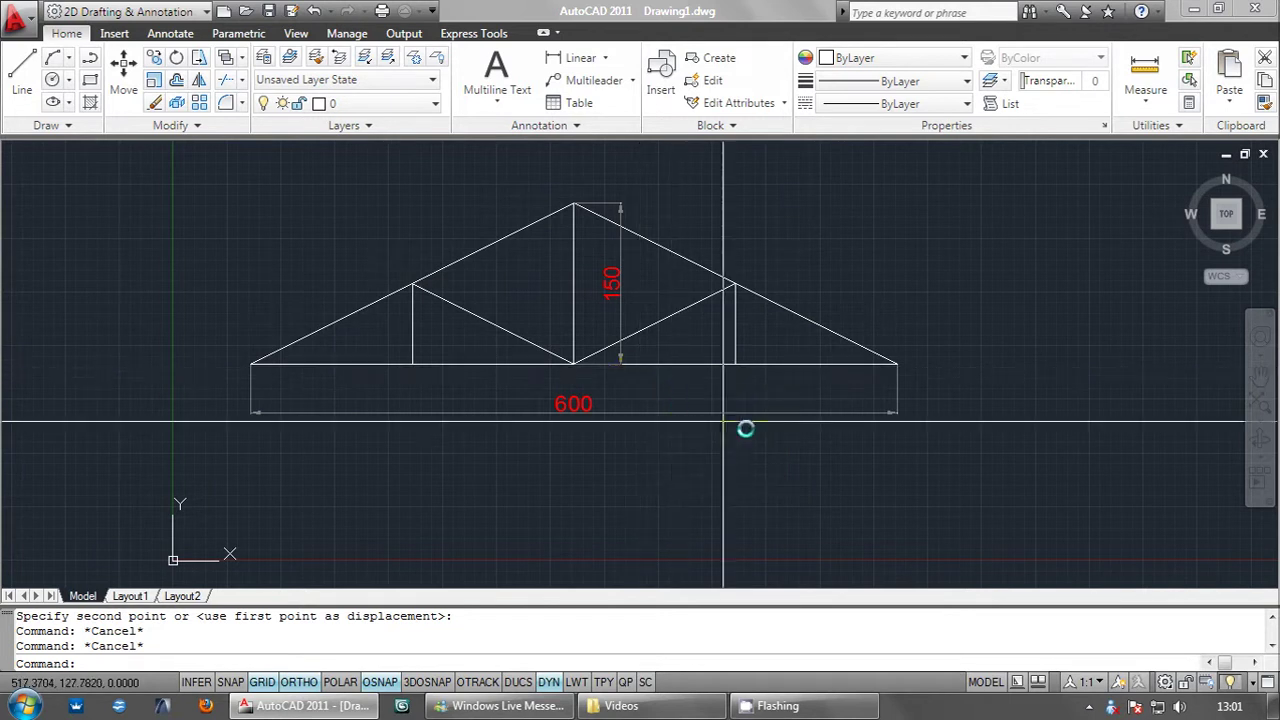
Step: Stretch the truss's right end 150 units outward with a crossing window
{"action": "type", "text": "s"}
{"action": "key", "text": "Return"}
{"action": "left_click", "coordinate": [953, 466]}
{"action": "left_click", "coordinate": [857, 303]}
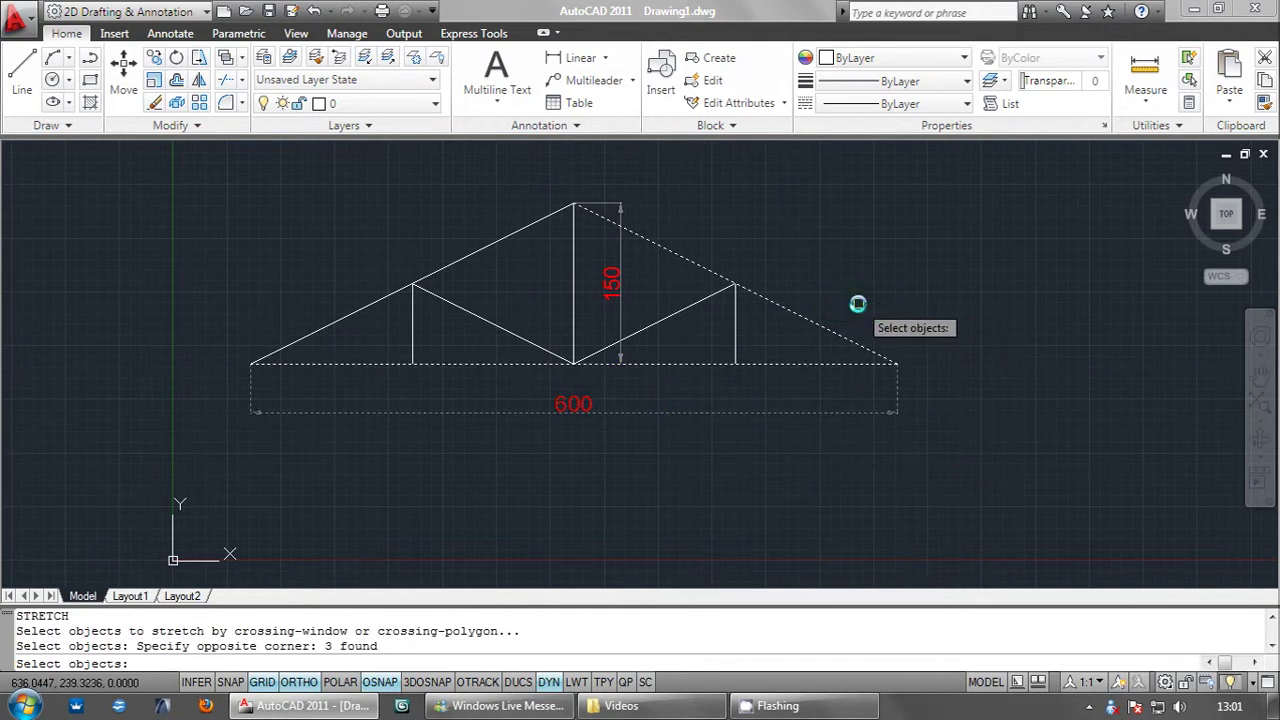
{"action": "key", "text": "Return"}
{"action": "left_click", "coordinate": [850, 276]}
{"action": "type", "text": "150"}
{"action": "key", "text": "Return"}
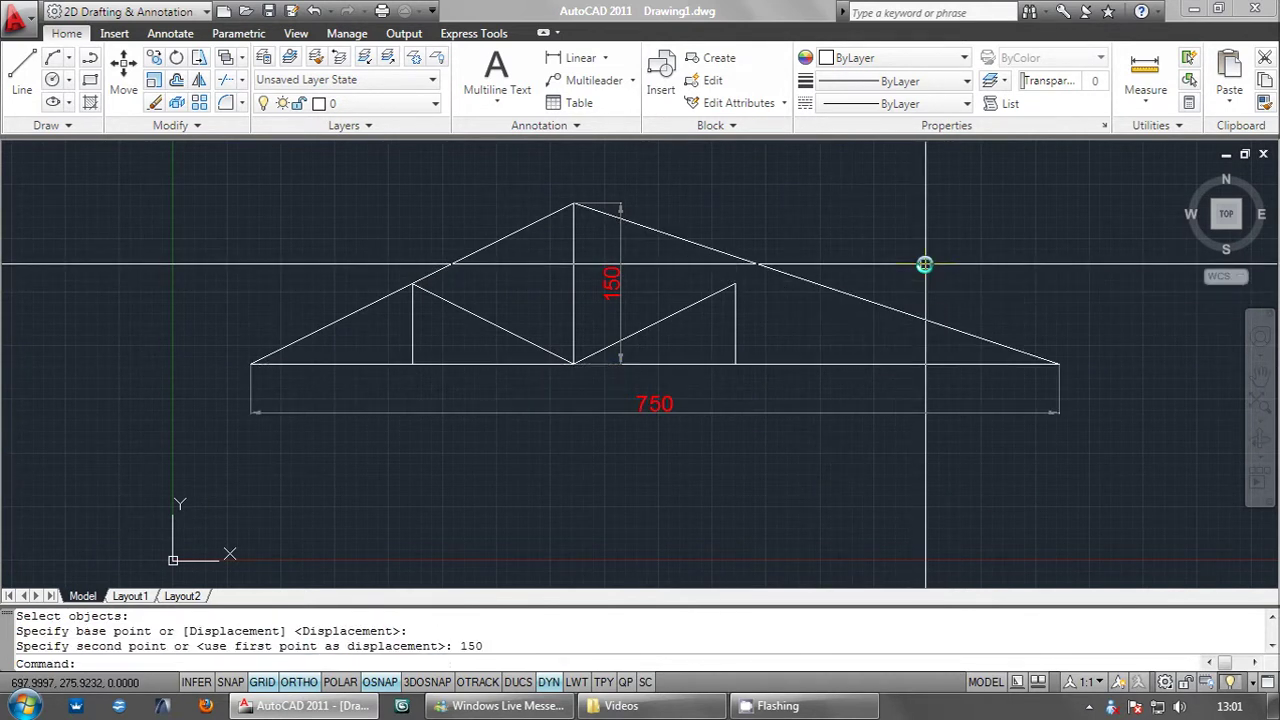
{"action": "middle_click_drag", "start_coordinate": [509, 424], "coordinate": [698, 438]}
Step: Stretch the left end 150 units outward, bringing the span to 900
{"action": "type", "text": "s"}
{"action": "key", "text": "Return"}
{"action": "left_click", "coordinate": [529, 463]}
{"action": "left_click", "coordinate": [380, 306]}
{"action": "key", "text": "Return"}
{"action": "left_click", "coordinate": [359, 268]}
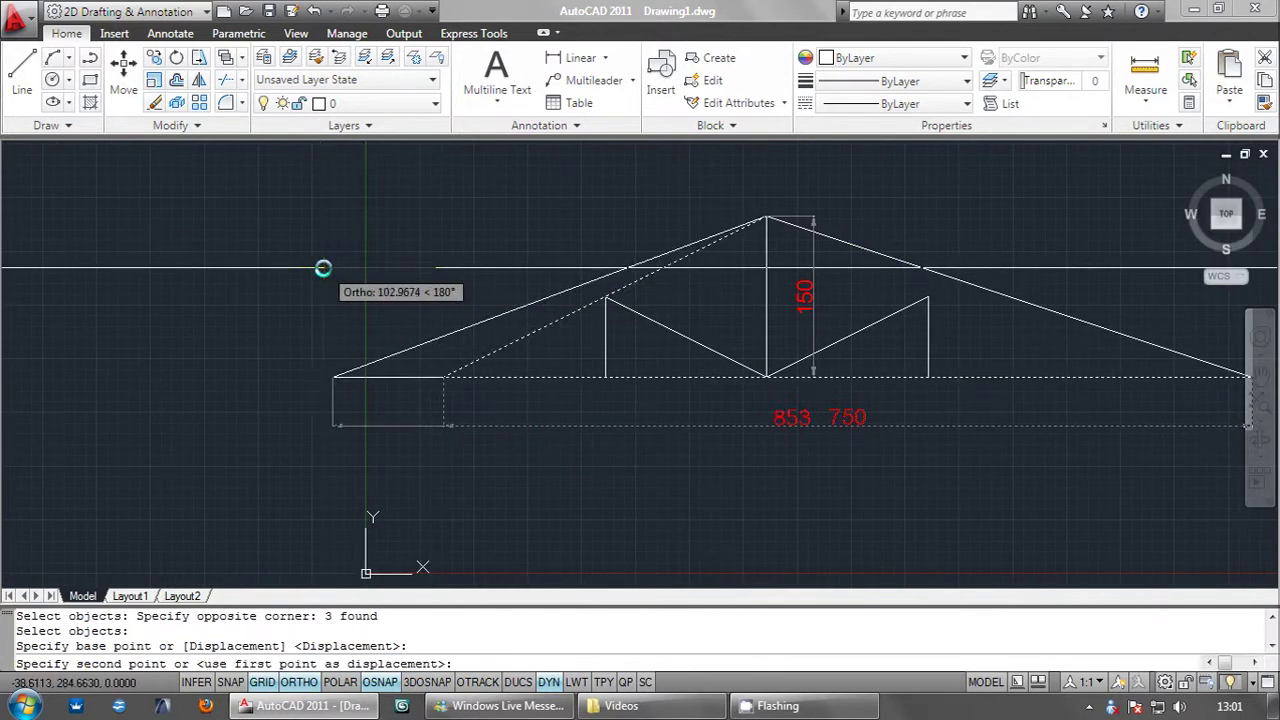
{"action": "type", "text": "0"}
{"action": "key", "text": "Return"}
{"action": "middle_click_drag", "start_coordinate": [586, 314], "coordinate": [490, 356]}
{"action": "key", "text": "Escape"}
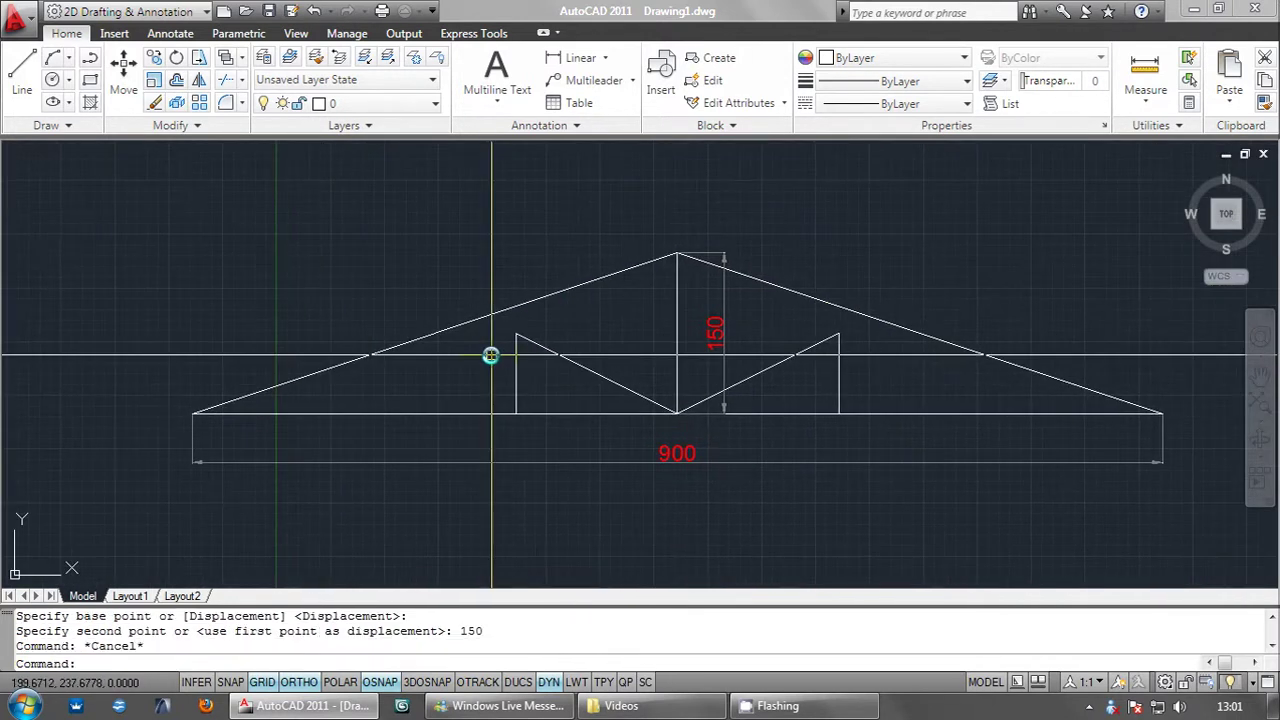
Step: Pan and zoom over the widened truss and begin another STRETCH
{"action": "middle_click_drag", "start_coordinate": [185, 361], "coordinate": [277, 343]}
{"action": "scroll", "coordinate": [651, 400], "scroll_direction": "up", "scroll_amount": 1}
{"action": "scroll", "coordinate": [706, 394], "scroll_direction": "up", "scroll_amount": 1}
{"action": "middle_click_drag", "start_coordinate": [767, 381], "coordinate": [791, 336]}
{"action": "key", "text": "Escape"}
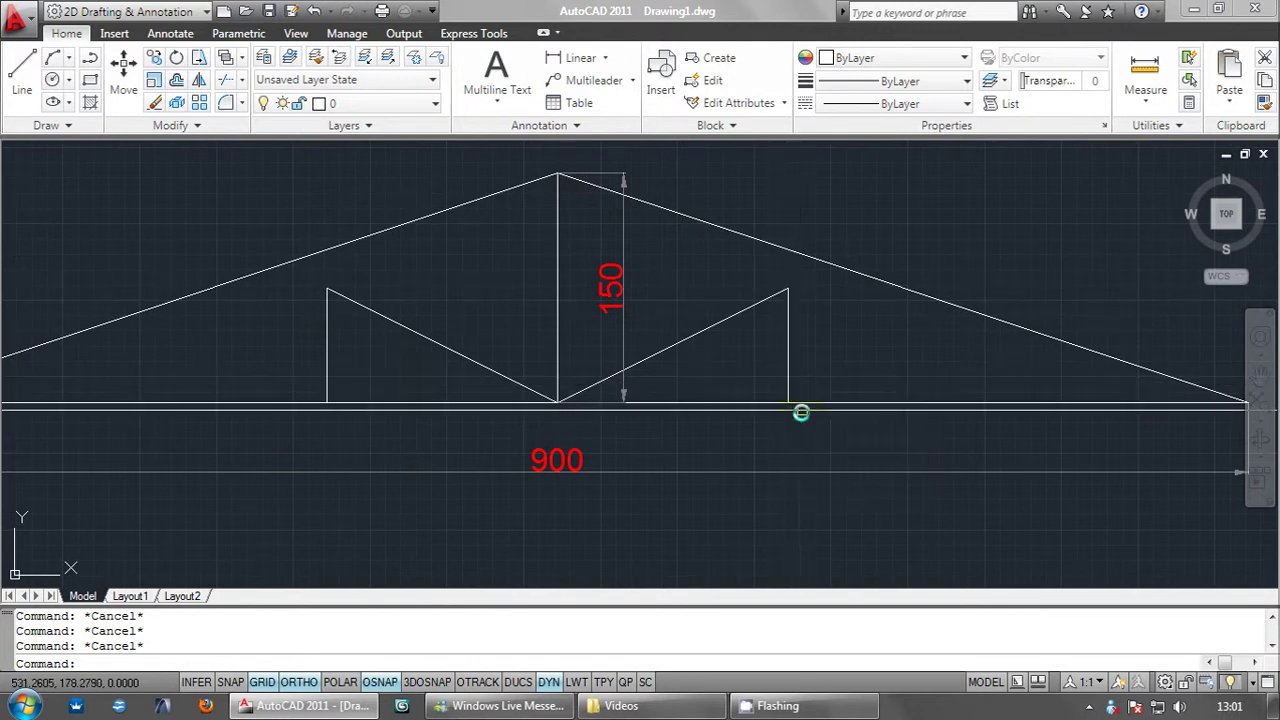
{"action": "type", "text": "s"}
{"action": "key", "text": "Return"}
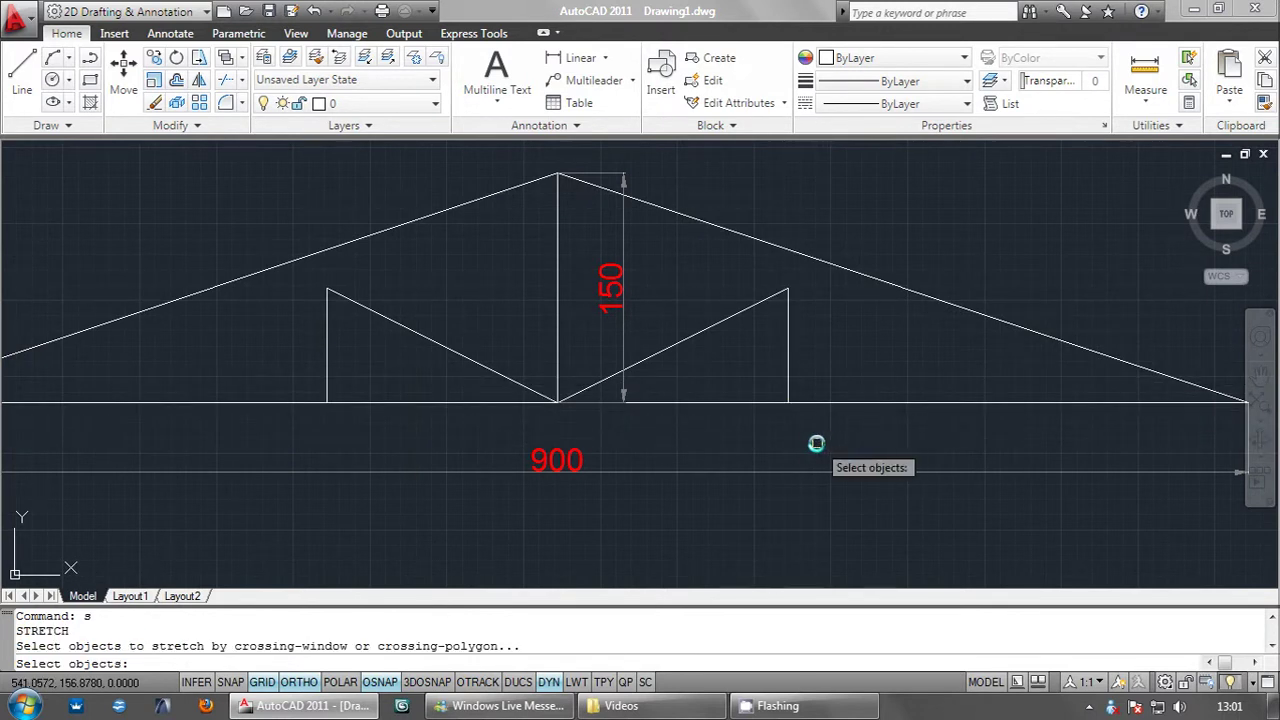
Step: Stretch the right vertical and its diagonal outward onto the top chord
{"action": "left_click", "coordinate": [756, 223]}
{"action": "key", "text": "Return"}
{"action": "left_click", "coordinate": [788, 289]}
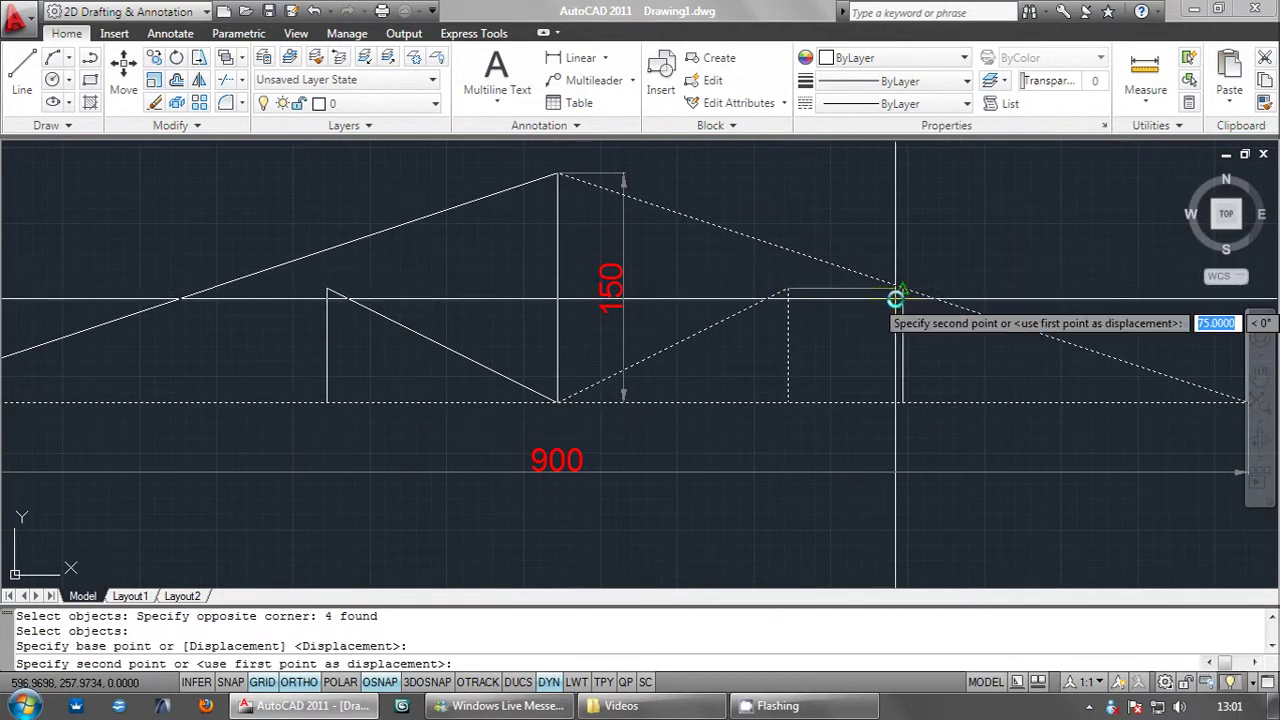
{"action": "left_click", "coordinate": [903, 298]}
{"action": "middle_click_drag", "start_coordinate": [330, 417], "coordinate": [514, 417]}
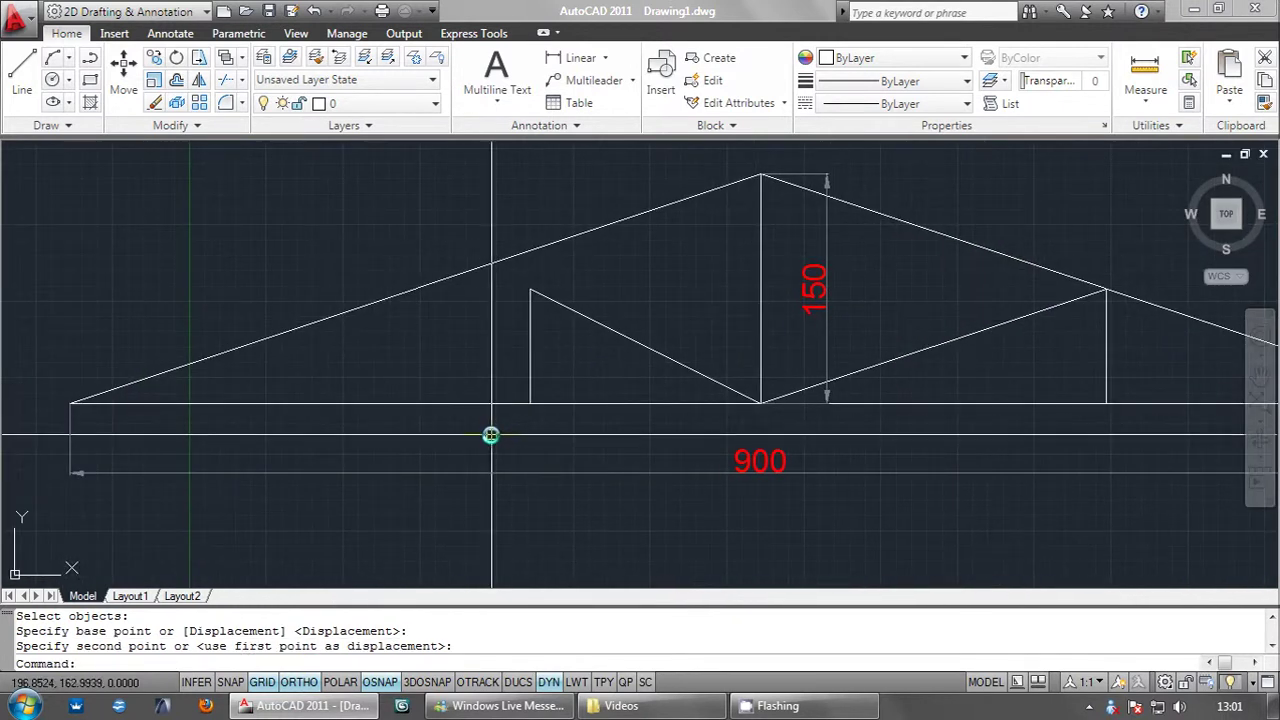
Step: Select the left vertical and its diagonal and set a base point at the vertical's top to stretch them
{"action": "key", "text": "Return"}
{"action": "left_click", "coordinate": [508, 217]}
{"action": "key", "text": "Return"}
{"action": "left_click", "coordinate": [531, 290]}
{"action": "key", "text": "Escape"}
{"action": "scroll", "coordinate": [500, 371], "scroll_direction": "down", "scroll_amount": 4}
Step: Zoom out to frame the whole 900 by 150 truss and switch on INFER
{"action": "scroll", "coordinate": [608, 343], "scroll_direction": "up", "scroll_amount": 3}
{"action": "scroll", "coordinate": [637, 356], "scroll_direction": "up", "scroll_amount": 2}
{"action": "scroll", "coordinate": [686, 380], "scroll_direction": "down", "scroll_amount": 1}
{"action": "scroll", "coordinate": [763, 449], "scroll_direction": "down", "scroll_amount": 2}
{"action": "scroll", "coordinate": [689, 434], "scroll_direction": "down", "scroll_amount": 1}
{"action": "scroll", "coordinate": [583, 431], "scroll_direction": "up", "scroll_amount": 1}
{"action": "scroll", "coordinate": [583, 437], "scroll_direction": "up", "scroll_amount": 2}
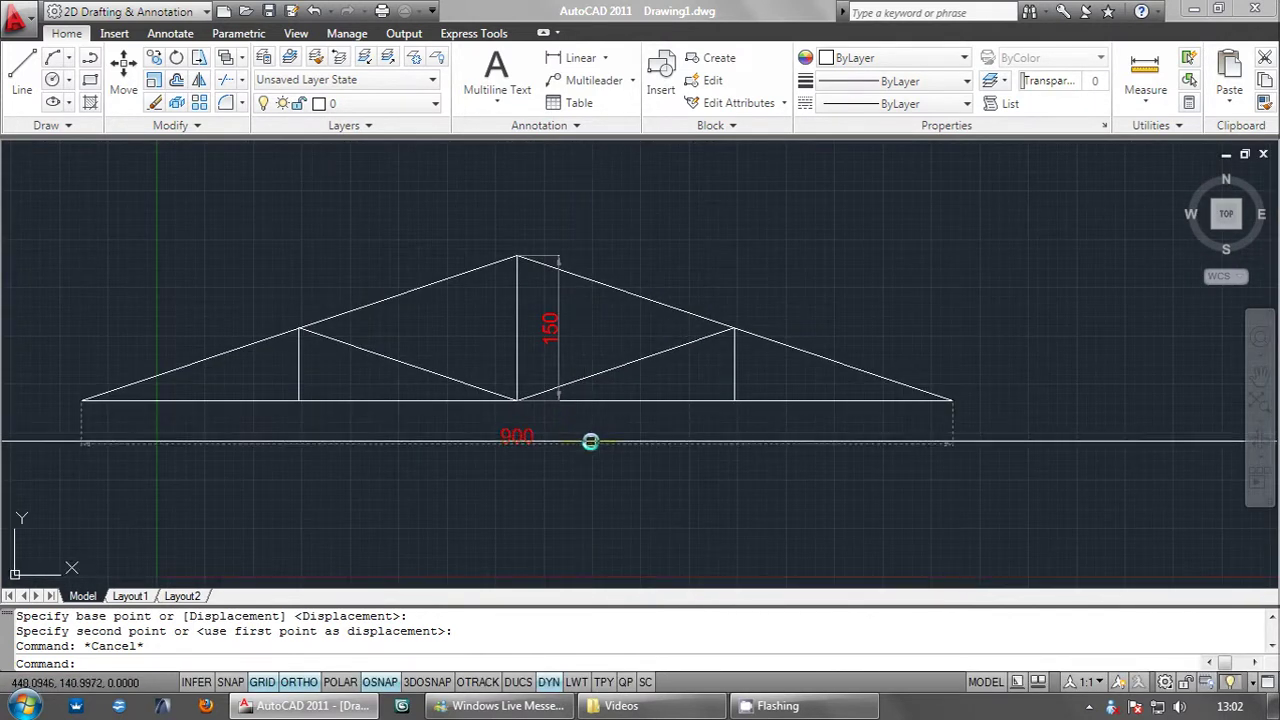
{"action": "scroll", "coordinate": [736, 408], "scroll_direction": "down", "scroll_amount": 3}
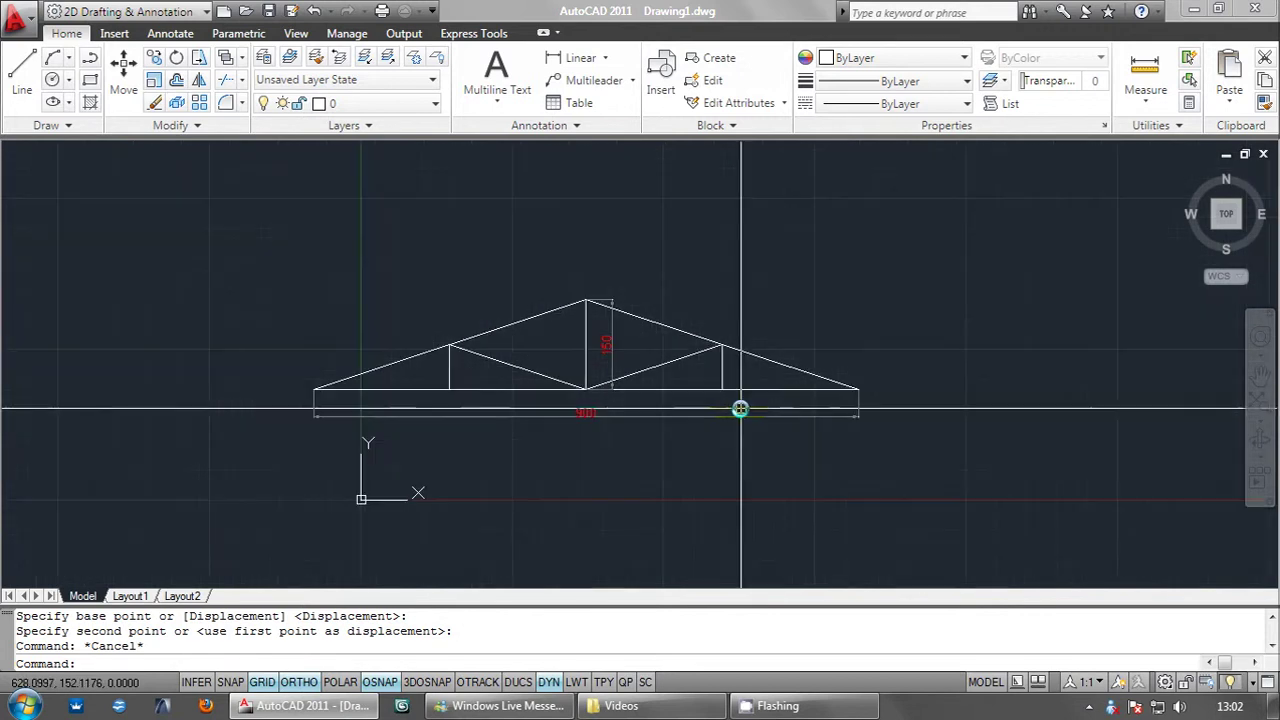
{"action": "mouse_move", "coordinate": [740, 409]}
{"action": "middle_mouse_down"}
{"action": "mouse_move", "coordinate": [626, 424]}
{"action": "mouse_move", "coordinate": [644, 415]}
{"action": "middle_mouse_up"}
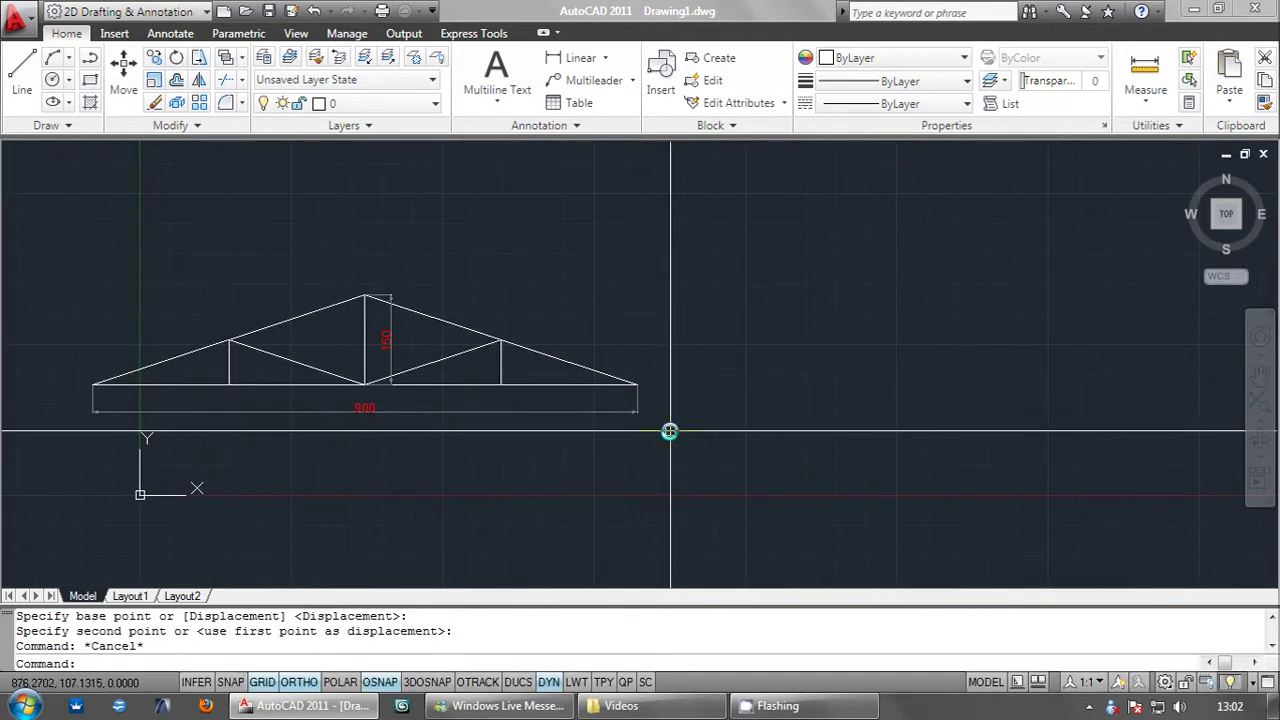
{"action": "left_click", "coordinate": [248, 637]}
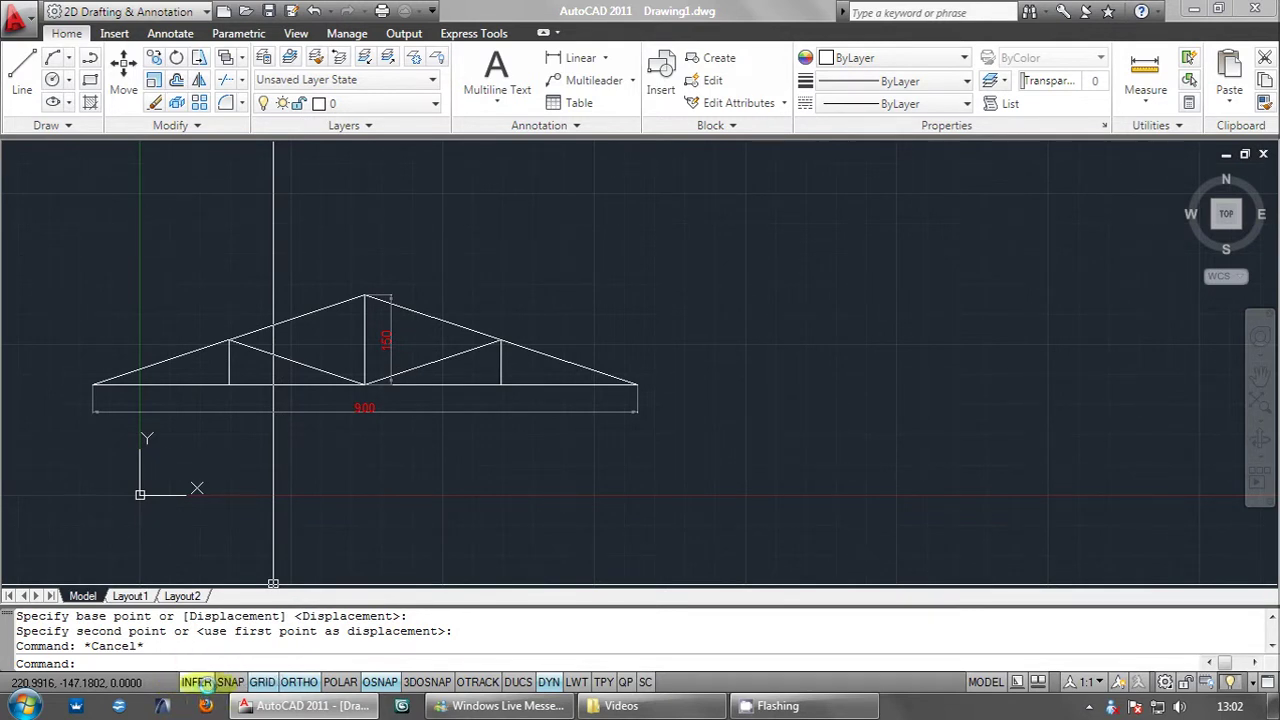
{"action": "left_click", "coordinate": [198, 681]}
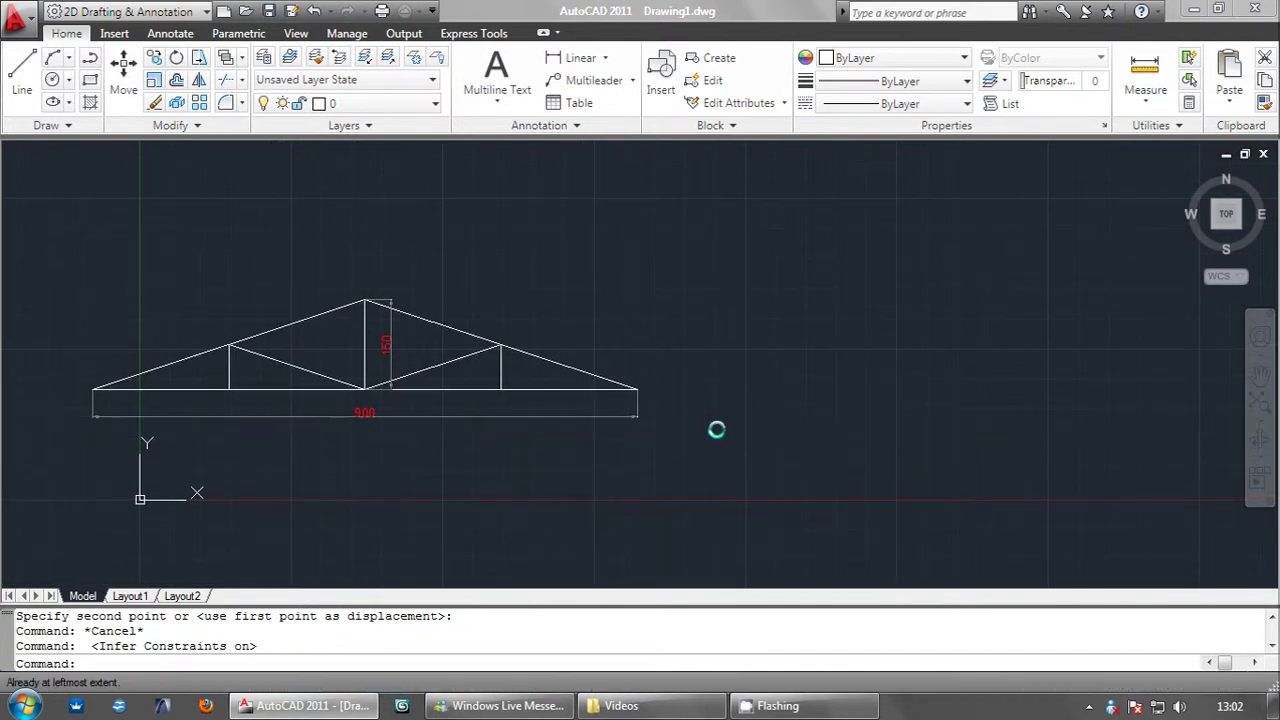
{"action": "middle_click_drag", "start_coordinate": [763, 340], "coordinate": [770, 370]}
{"action": "middle_click", "coordinate": [714, 372]}
{"action": "middle_click", "coordinate": [714, 372]}
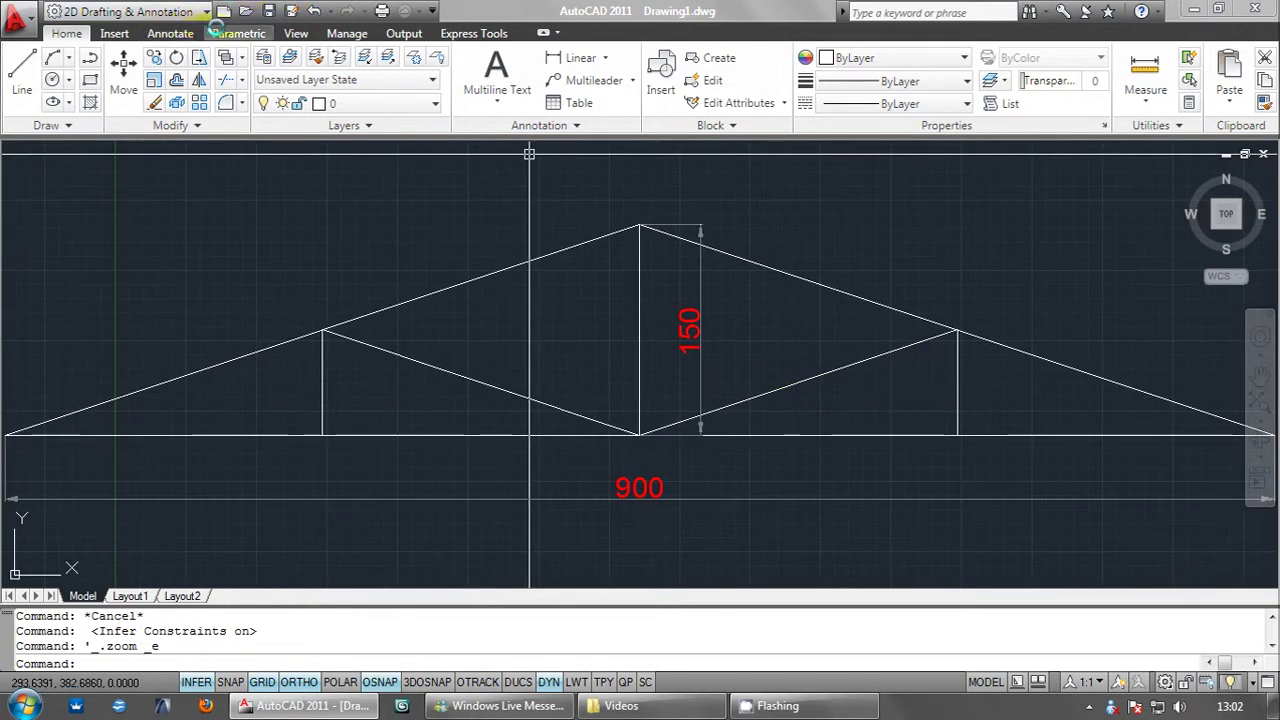
{"action": "left_click", "coordinate": [218, 32]}
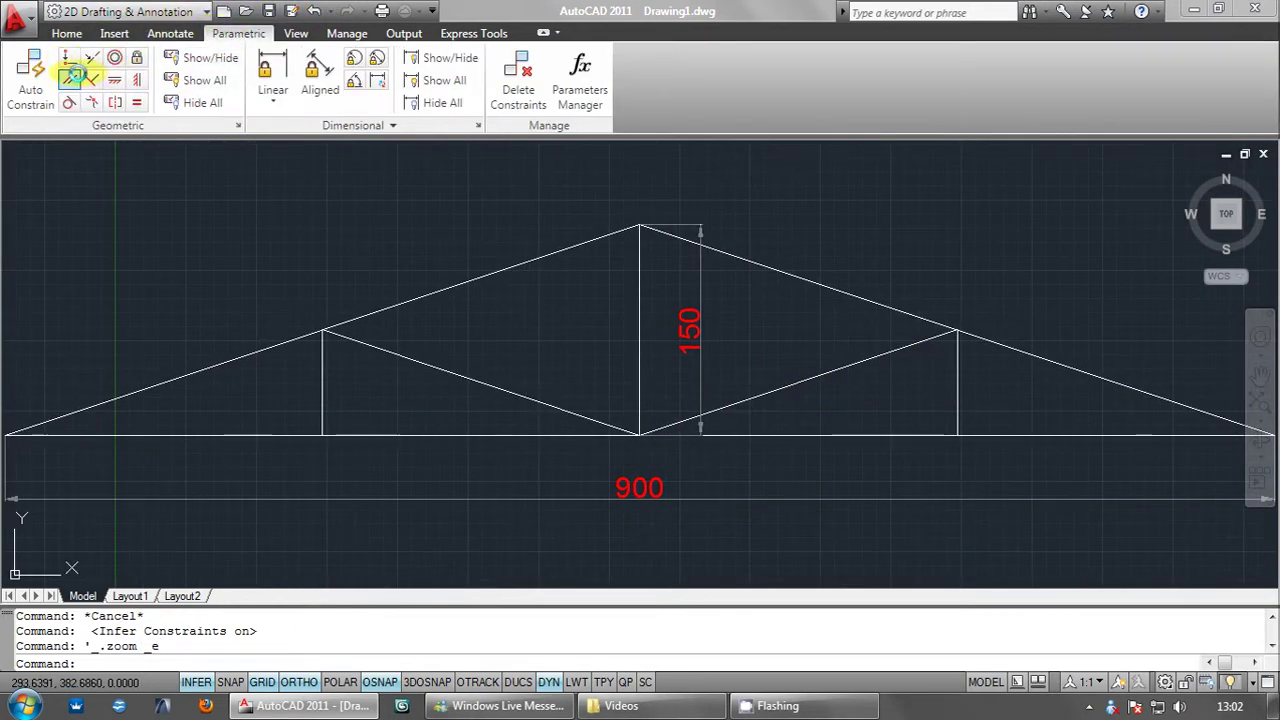
{"action": "left_click", "coordinate": [57, 33]}
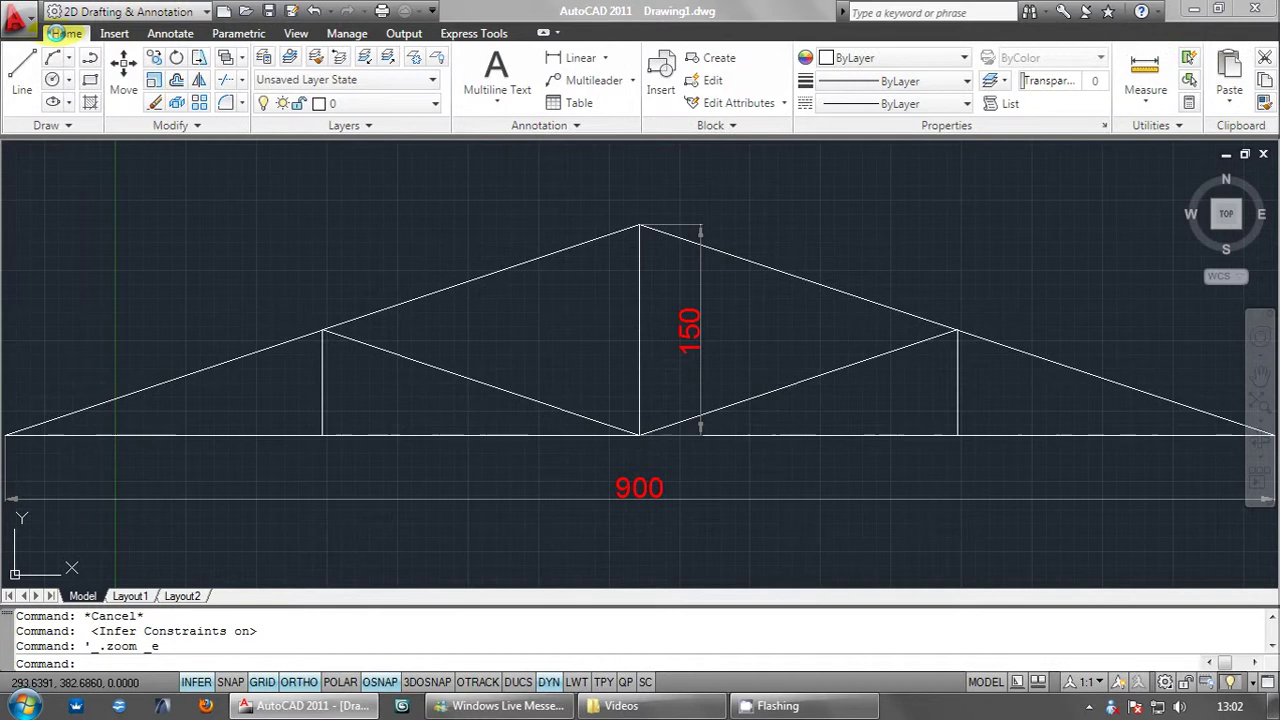
{"action": "middle_click_drag", "start_coordinate": [950, 338], "coordinate": [426, 286]}
{"action": "scroll", "coordinate": [806, 380], "scroll_direction": "down", "scroll_amount": 3}
{"action": "scroll", "coordinate": [625, 384], "scroll_direction": "down", "scroll_amount": 2}
{"action": "middle_click_drag", "start_coordinate": [625, 384], "coordinate": [620, 424]}
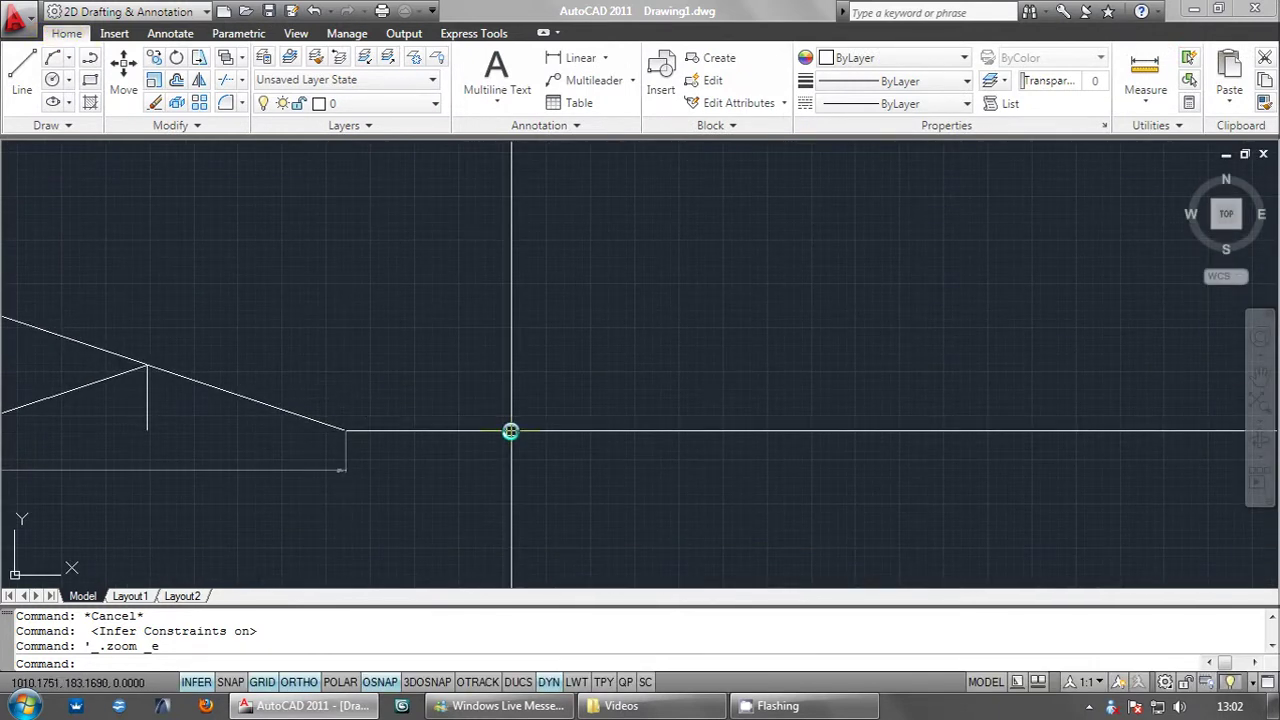
{"action": "type", "text": "pl"}
Step: Draw a 600-unit horizontal polyline to the right of the original truss and zoom out to check it
{"action": "key", "text": "Return"}
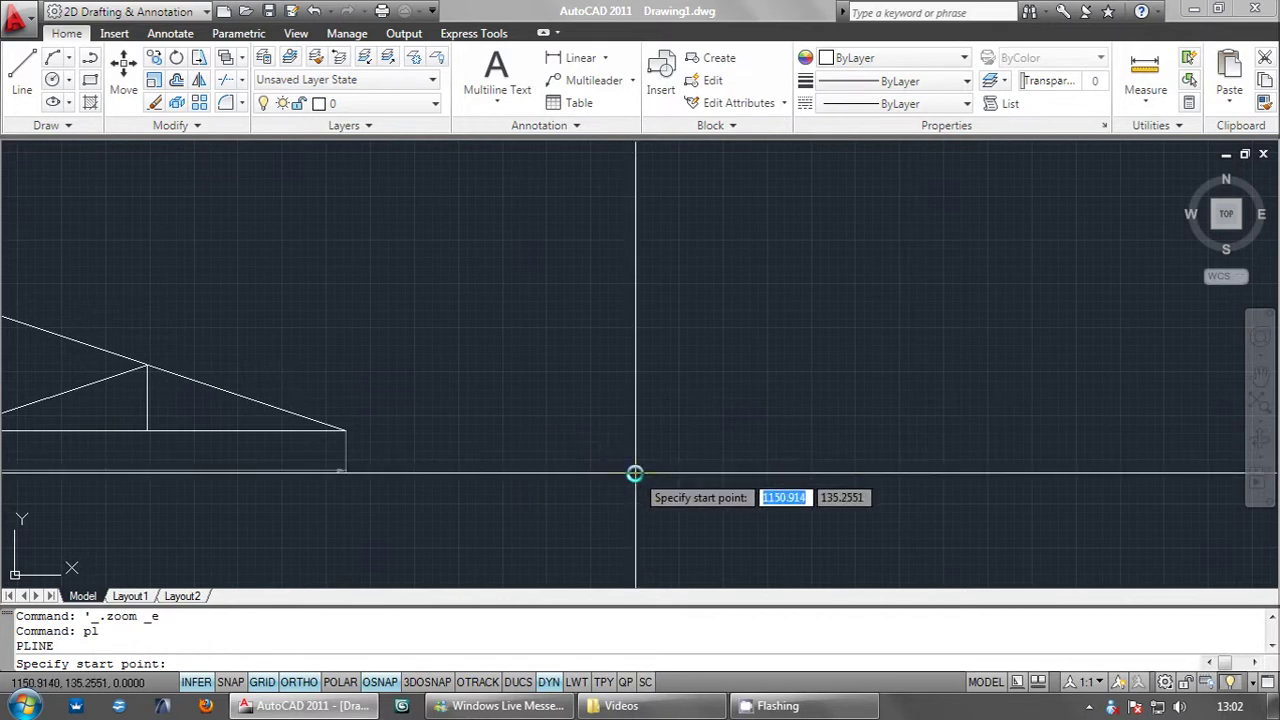
{"action": "left_click", "coordinate": [635, 472]}
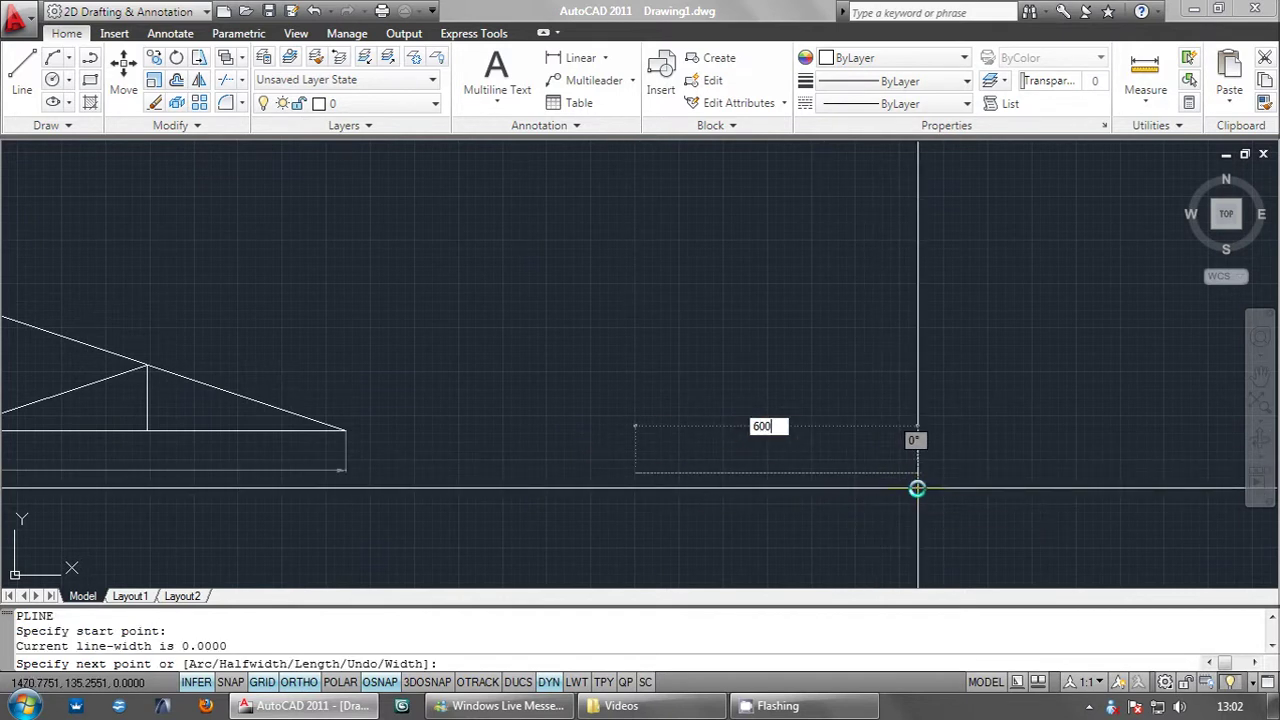
{"action": "key", "text": "Return"}
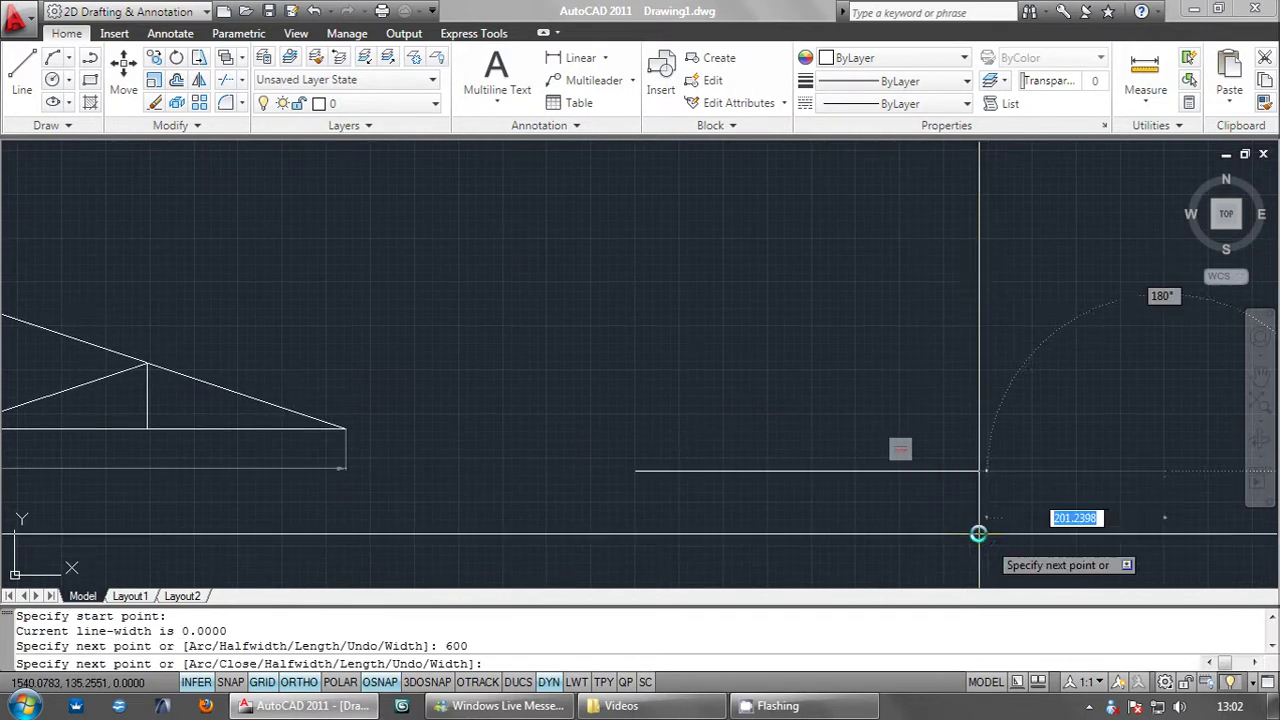
{"action": "middle_click", "coordinate": [994, 491]}
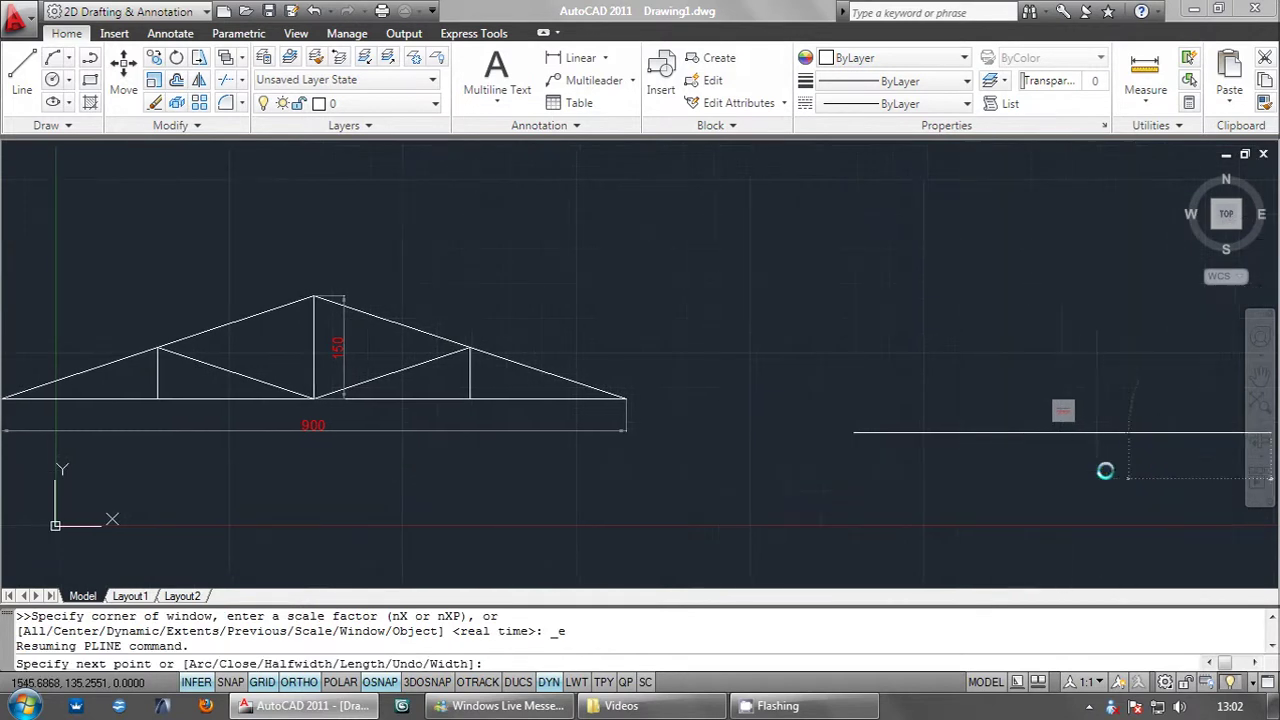
{"action": "key", "text": "Escape"}
{"action": "middle_click_drag", "start_coordinate": [851, 469], "coordinate": [820, 486]}
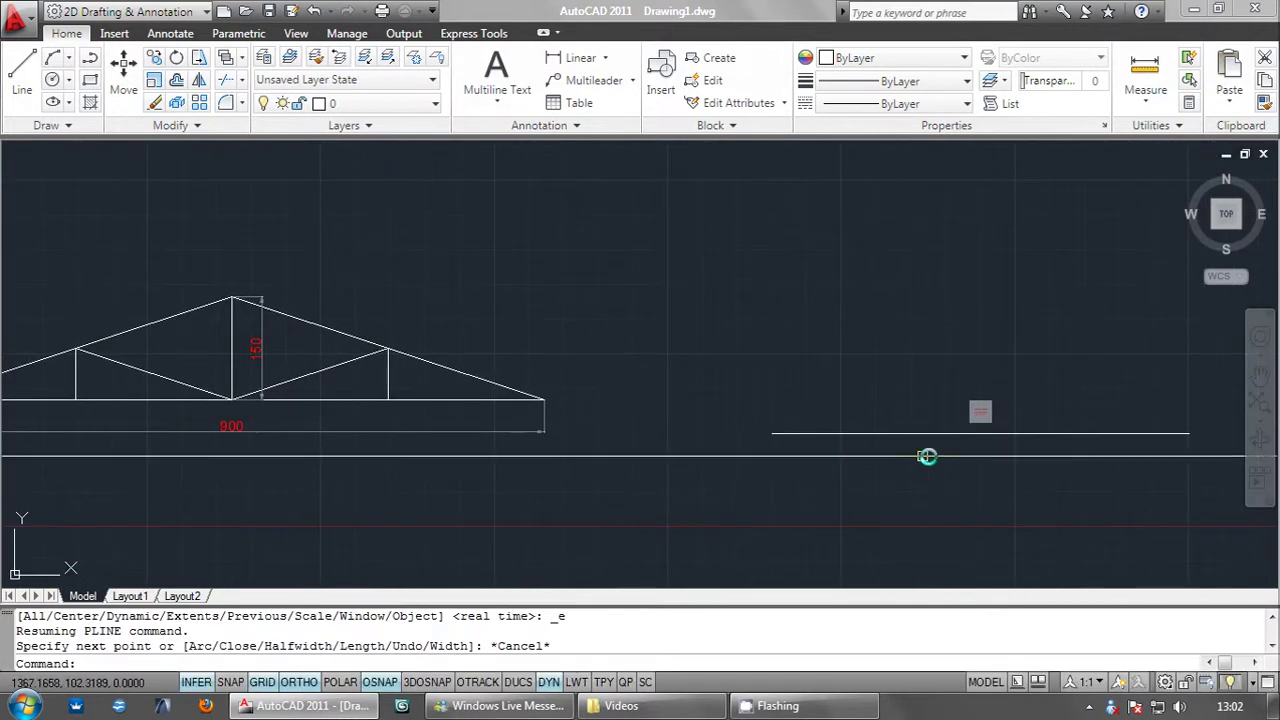
{"action": "scroll", "coordinate": [1010, 432], "scroll_direction": "up", "scroll_amount": 2}
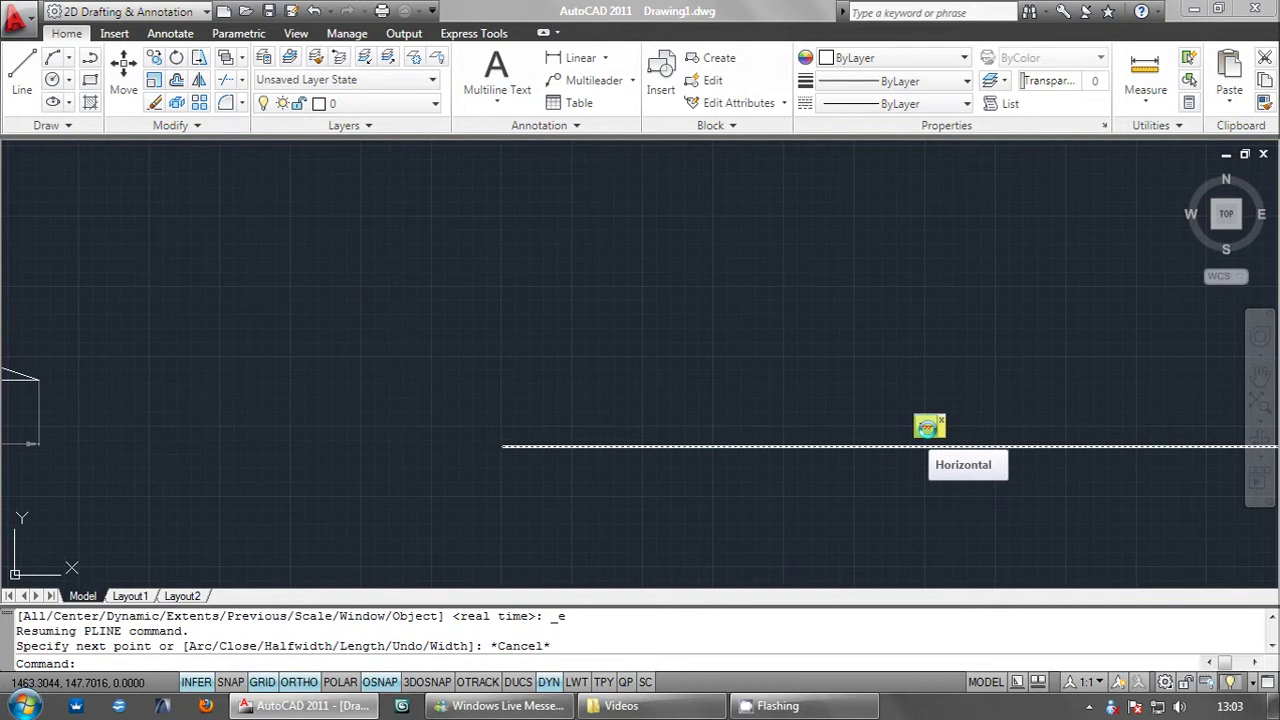
Step: Show the Parametric constraint tools and bring the new horizontal line into view
{"action": "left_click", "coordinate": [230, 33]}
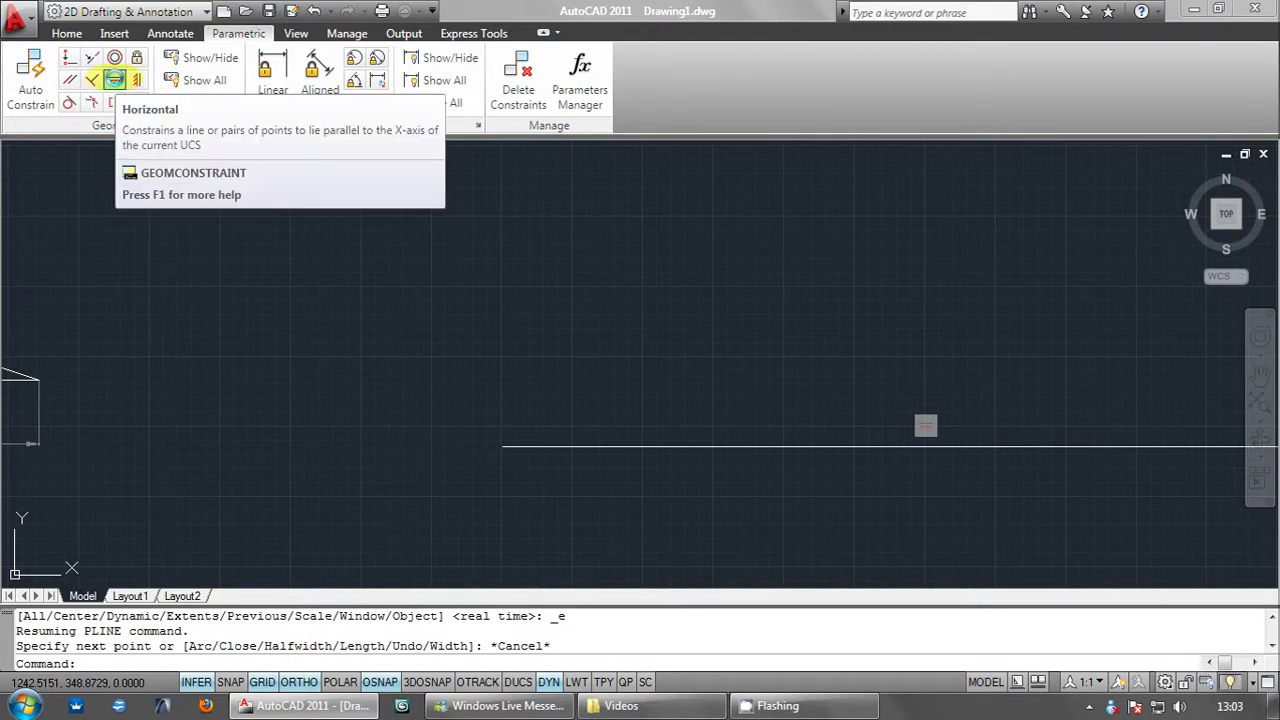
{"action": "middle_click_drag", "start_coordinate": [843, 386], "coordinate": [551, 391]}
{"action": "left_click_drag", "start_coordinate": [279, 435], "coordinate": [217, 357]}
{"action": "key", "text": "Escape"}
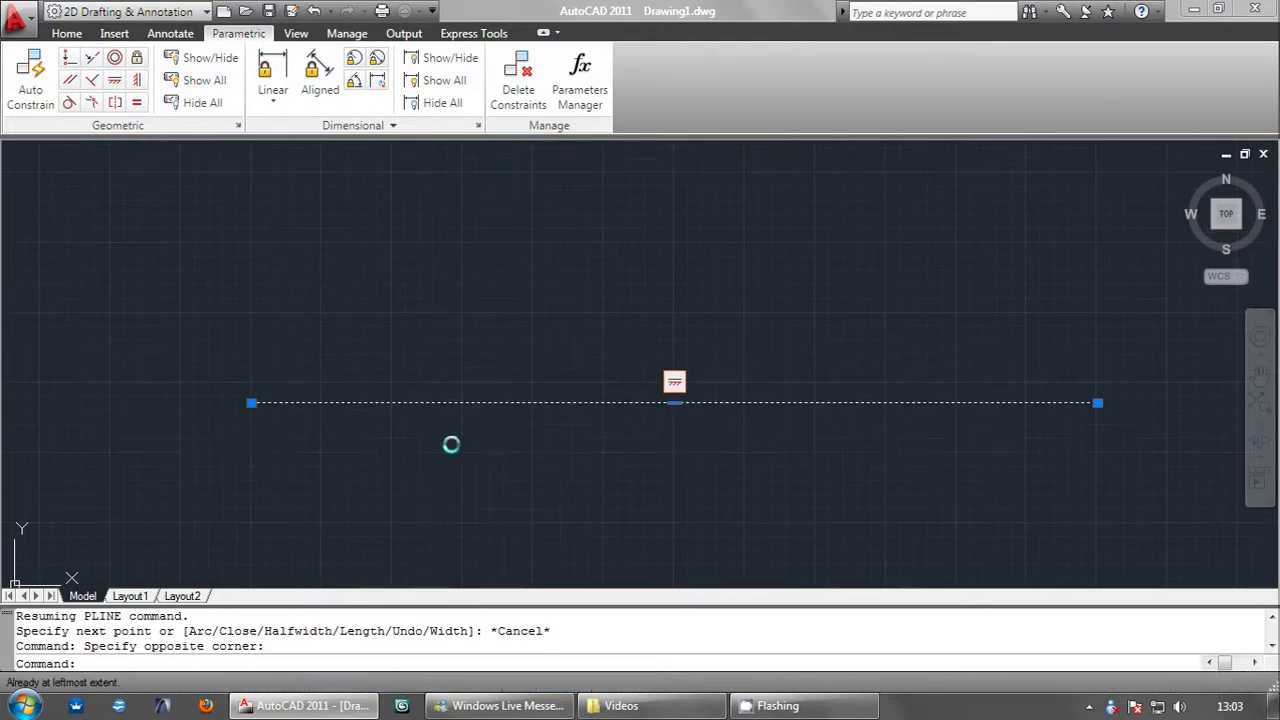
{"action": "left_click", "coordinate": [1067, 358]}
{"action": "key", "text": "Escape"}
{"action": "key", "text": "Escape"}
Step: Window-select the constrained line and stretch its right grip upward, shifting the whole line up
{"action": "mouse_move", "coordinate": [848, 380]}
{"action": "middle_mouse_down"}
{"action": "mouse_move", "coordinate": [811, 423]}
{"action": "mouse_move", "coordinate": [867, 434]}
{"action": "middle_mouse_up"}
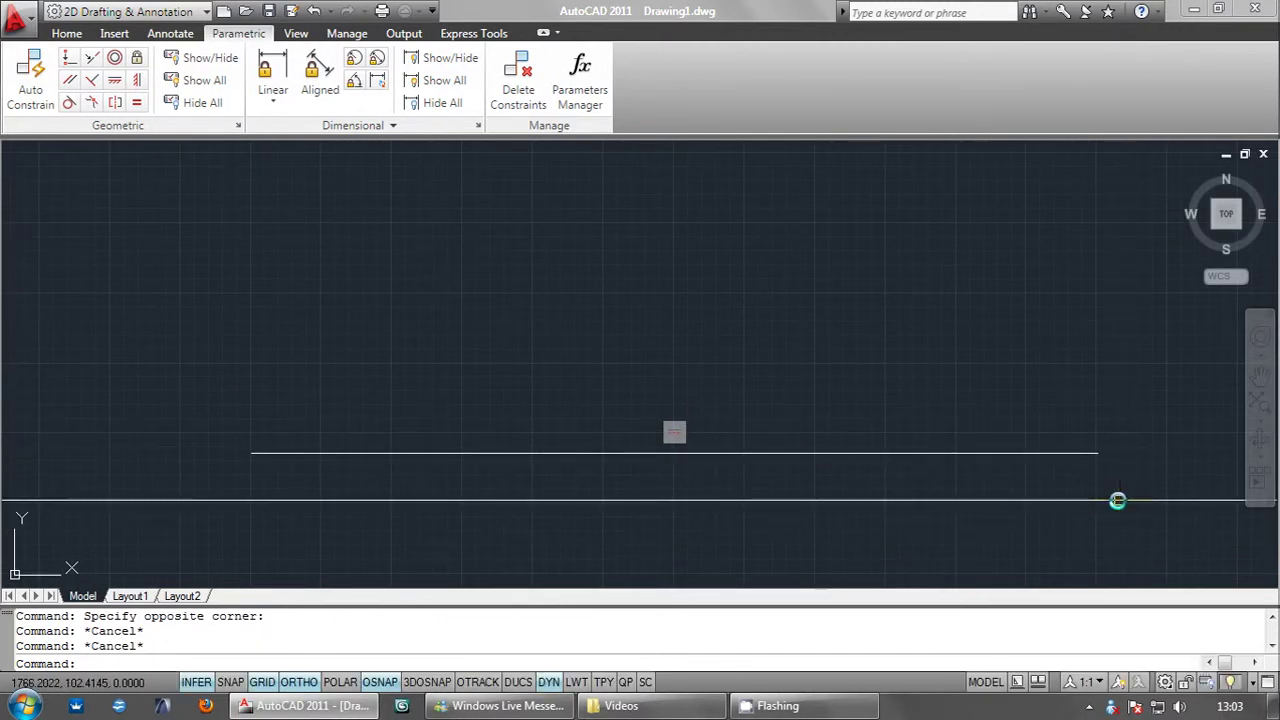
{"action": "left_click_drag", "start_coordinate": [989, 508], "coordinate": [929, 423]}
{"action": "middle_click_drag", "start_coordinate": [937, 439], "coordinate": [937, 447]}
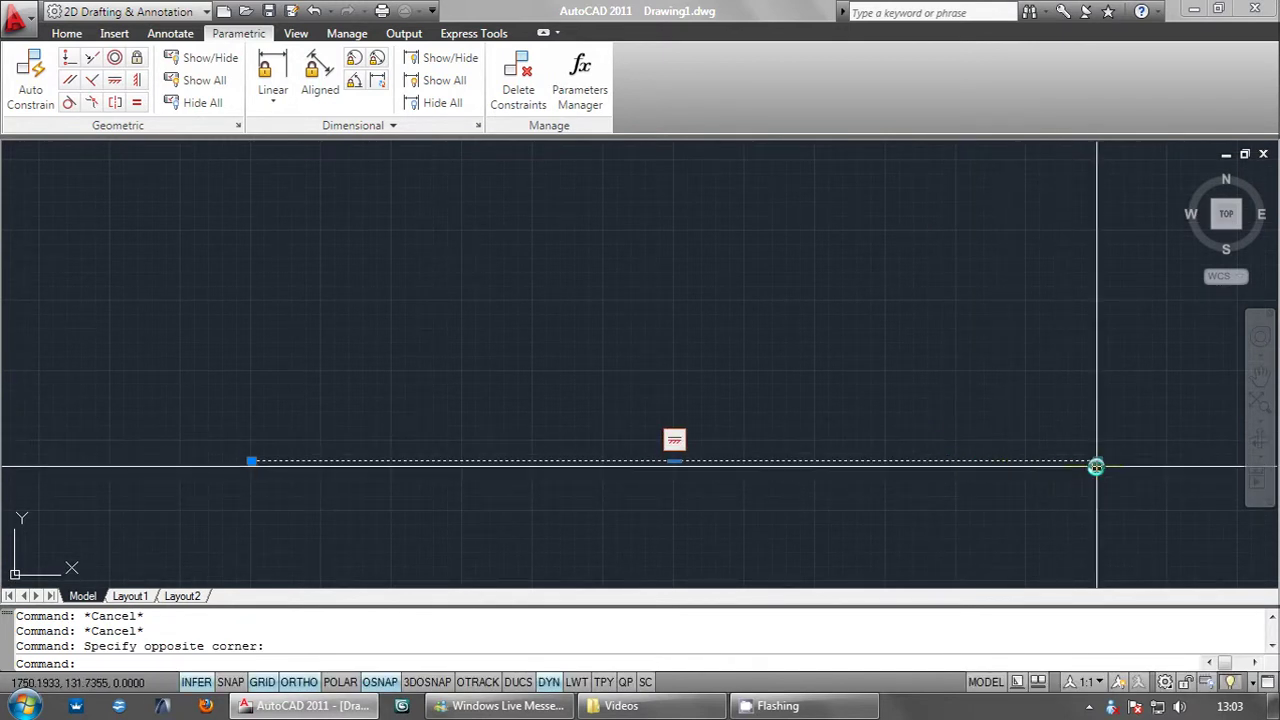
{"action": "left_click", "coordinate": [1096, 466]}
{"action": "left_click", "coordinate": [1098, 222]}
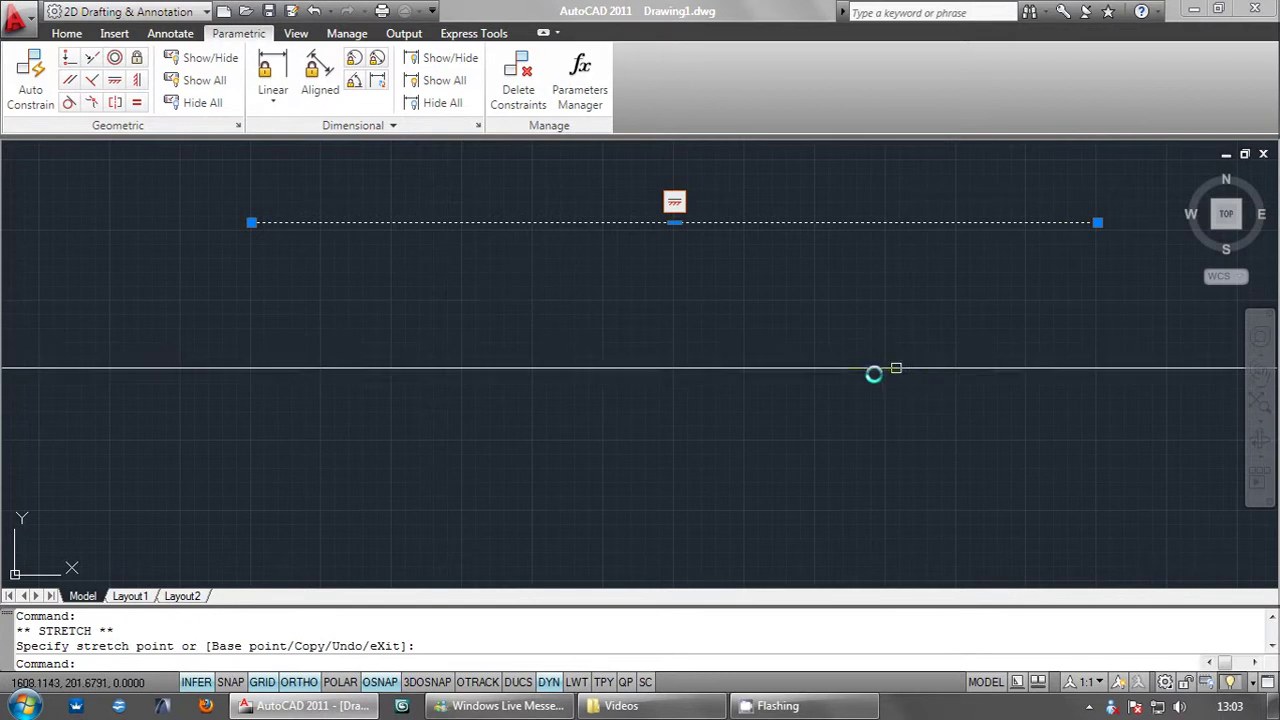
{"action": "mouse_move", "coordinate": [248, 222]}
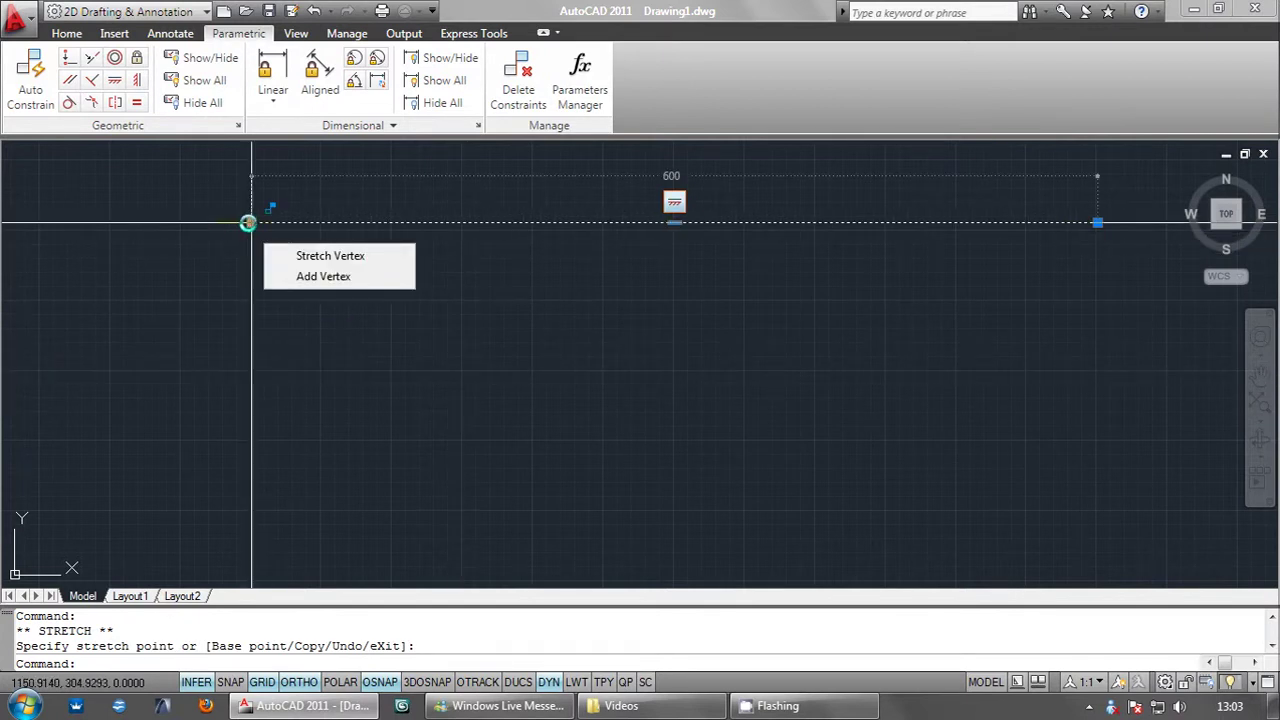
{"action": "mouse_move", "coordinate": [886, 400]}
{"action": "middle_mouse_down"}
{"action": "mouse_move", "coordinate": [840, 406]}
{"action": "mouse_move", "coordinate": [724, 384]}
{"action": "middle_mouse_up"}
Step: Undo the stretch, then draw a 90-unit vertical polyline up from the chord's midpoint
{"action": "key", "text": "ctrl+z"}
{"action": "key", "text": "ctrl+z"}
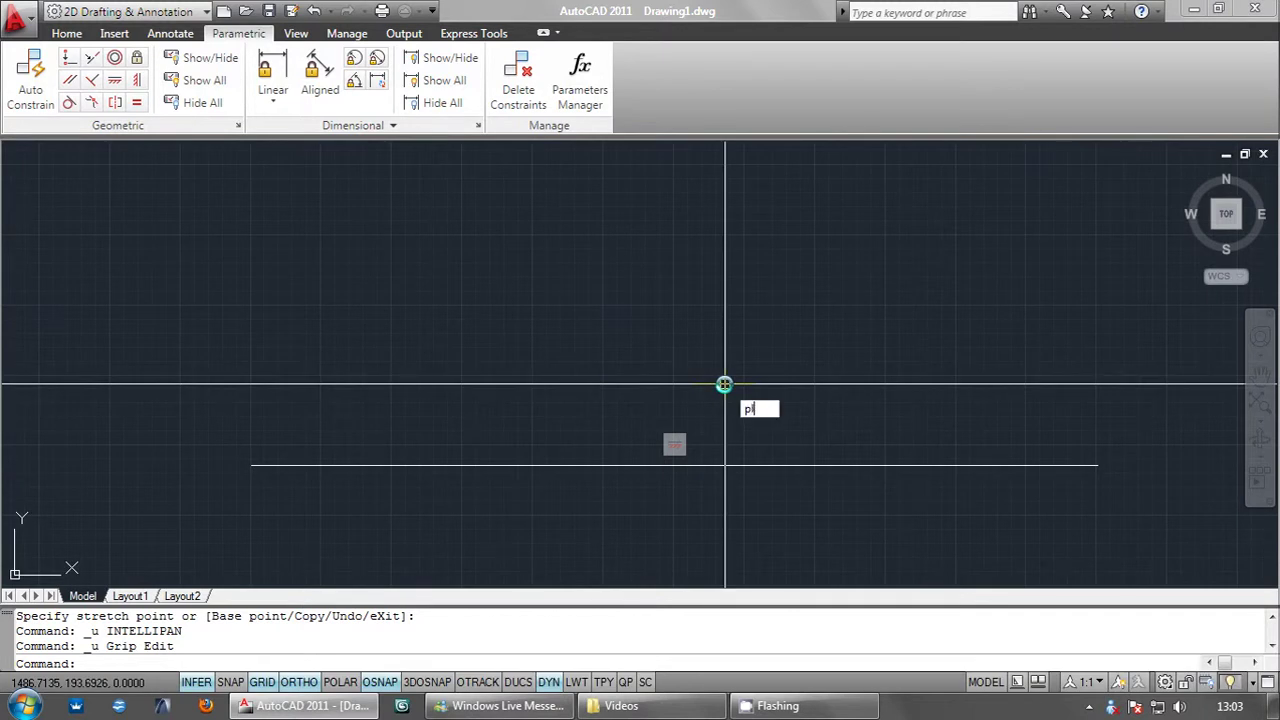
{"action": "left_click", "coordinate": [674, 465]}
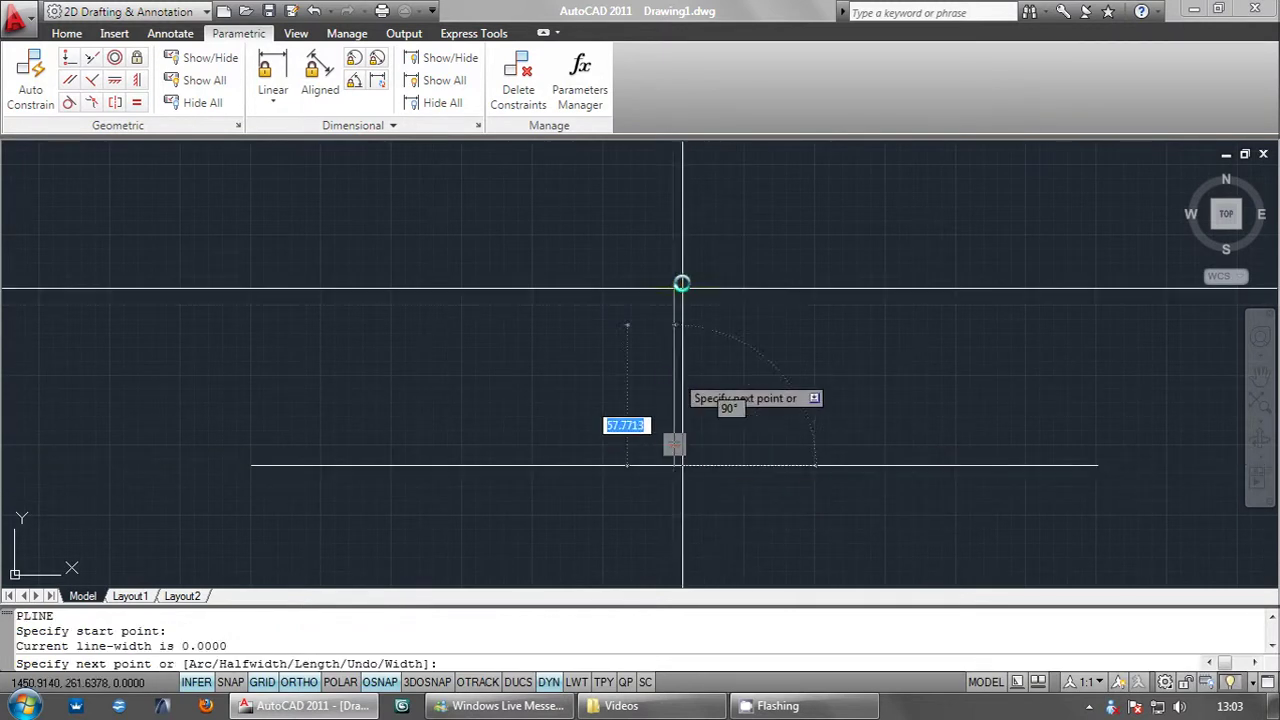
{"action": "key", "text": "Return"}
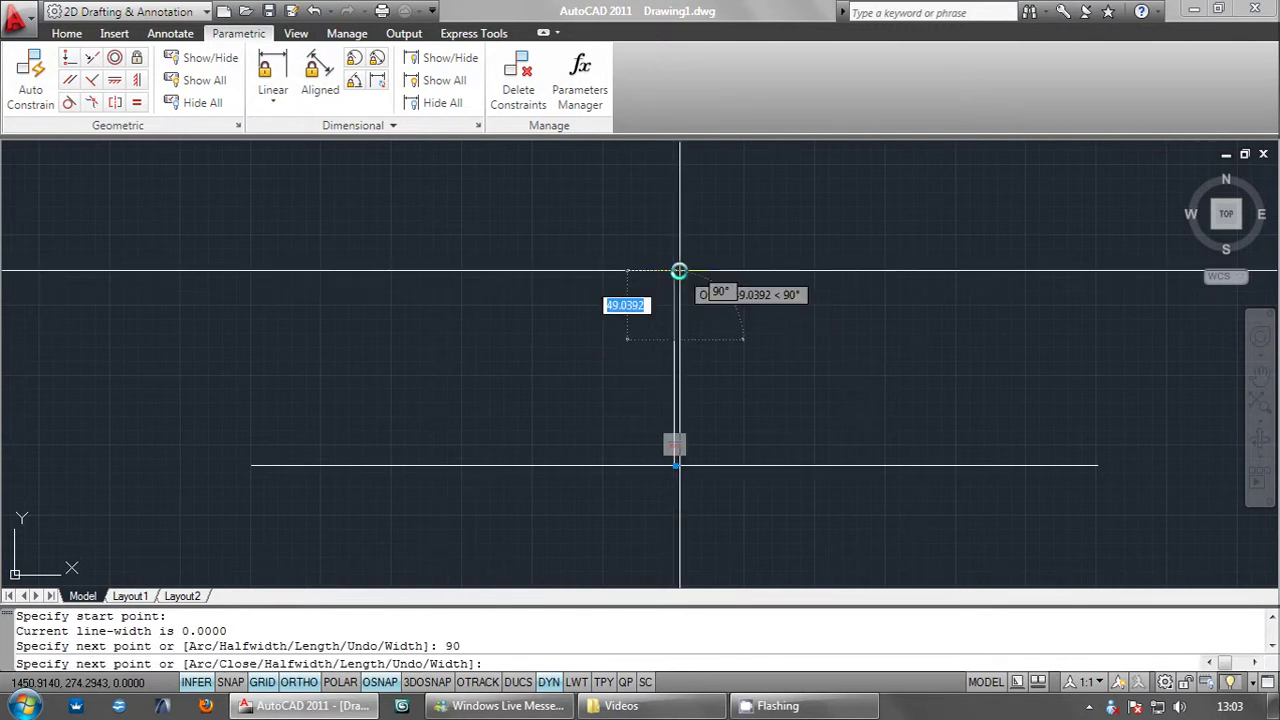
{"action": "key", "text": "Return"}
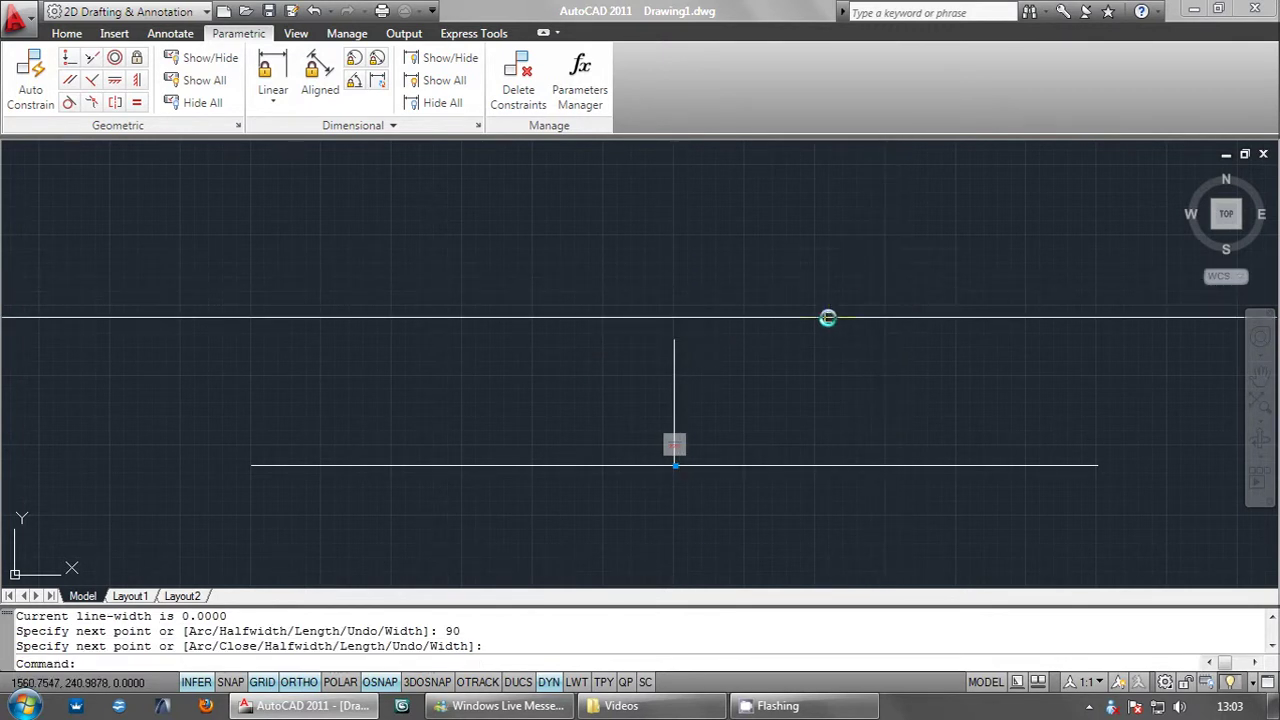
{"action": "scroll", "coordinate": [706, 409], "scroll_direction": "up", "scroll_amount": 3}
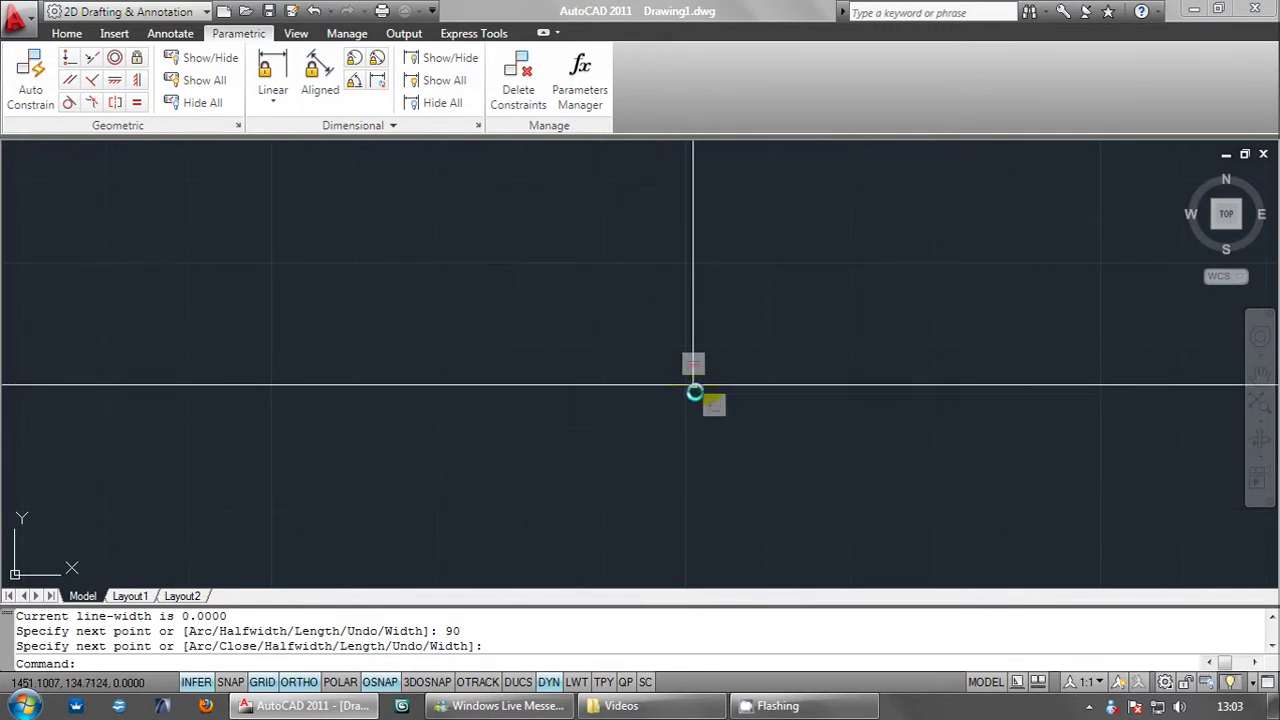
{"action": "scroll", "coordinate": [688, 386], "scroll_direction": "down", "scroll_amount": 2}
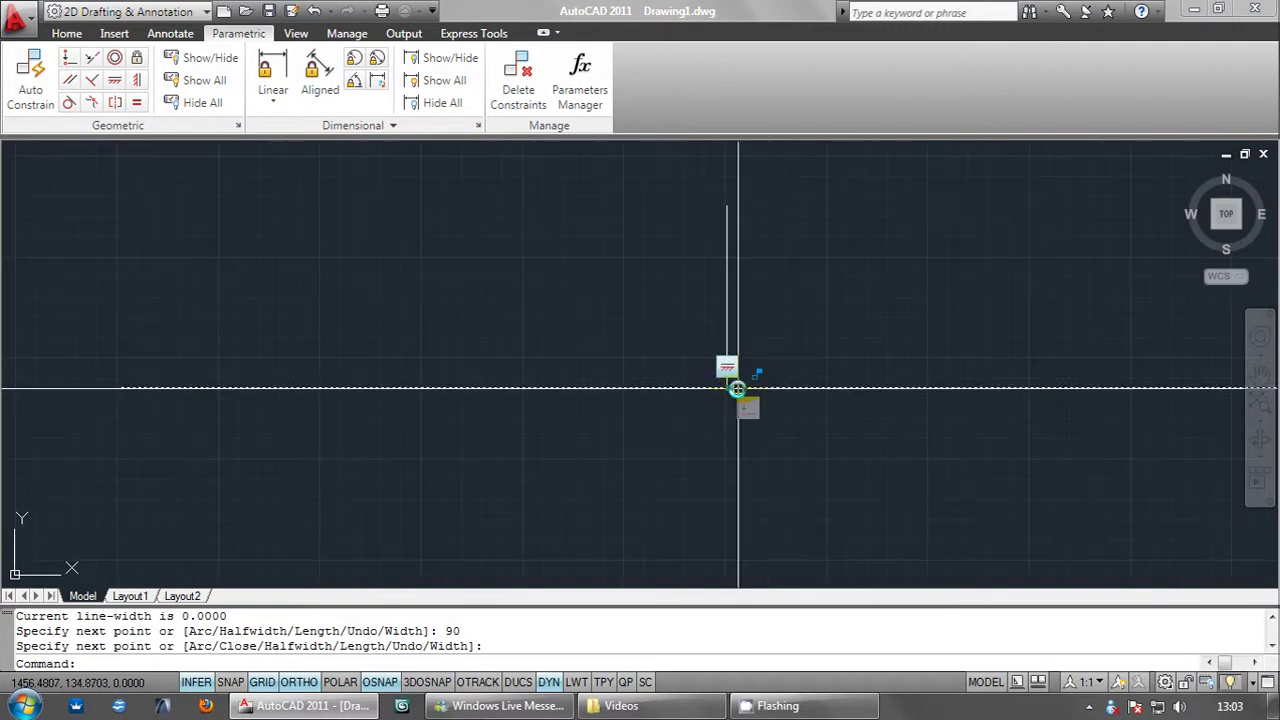
{"action": "left_click", "coordinate": [512, 250]}
{"action": "key", "text": "Escape"}
{"action": "key", "text": "Escape"}
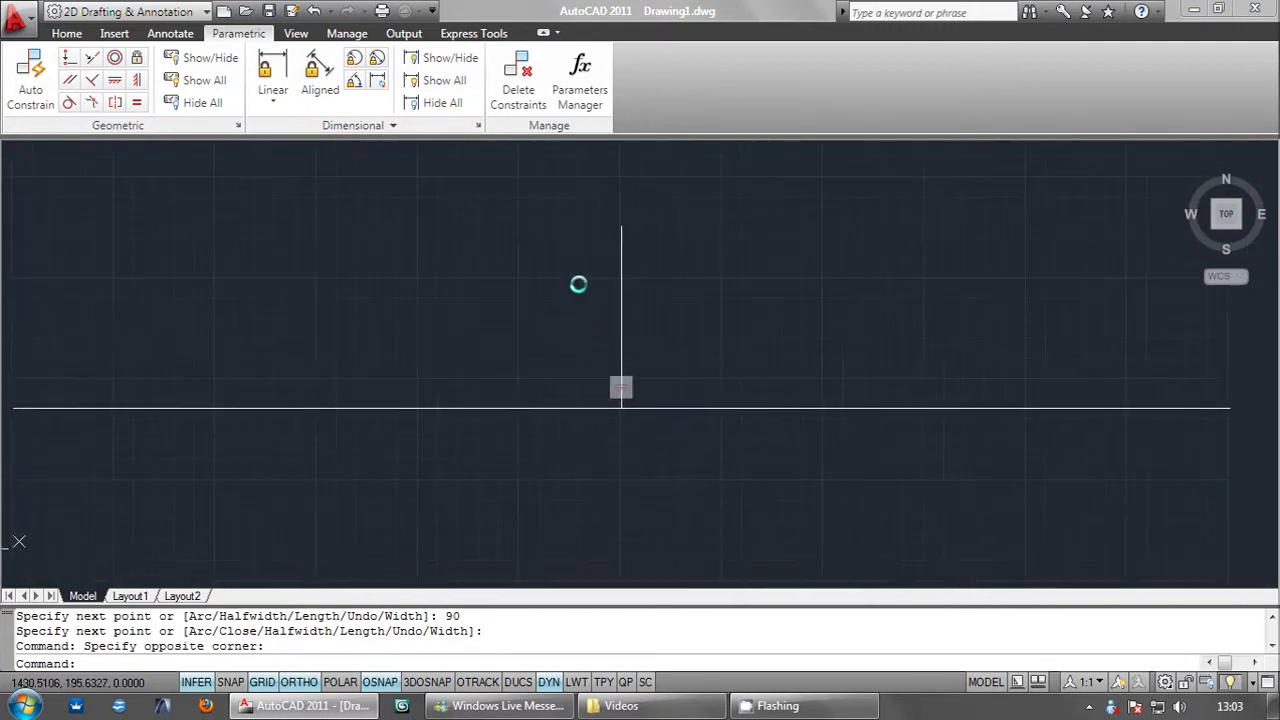
{"action": "left_click", "coordinate": [868, 450]}
{"action": "left_click", "coordinate": [796, 361]}
{"action": "key", "text": "Escape"}
{"action": "scroll", "coordinate": [654, 397], "scroll_direction": "up", "scroll_amount": 4}
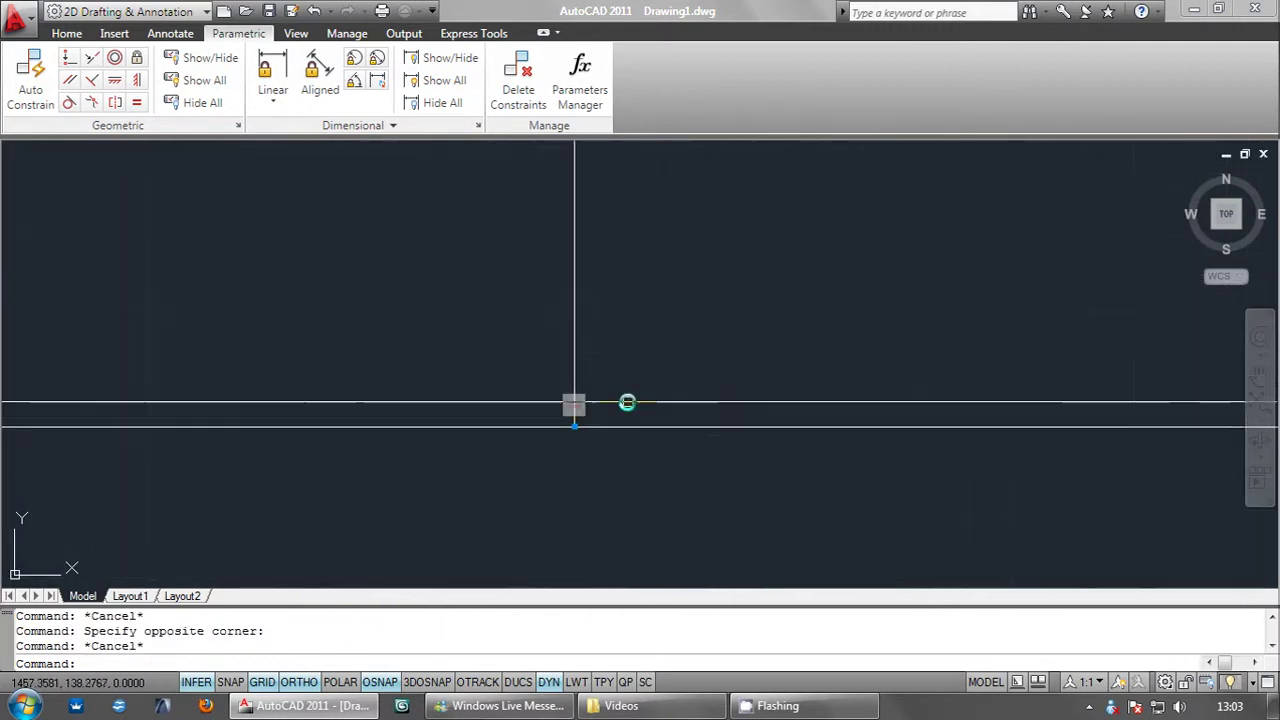
{"action": "scroll", "coordinate": [626, 403], "scroll_direction": "up", "scroll_amount": 2}
{"action": "scroll", "coordinate": [549, 437], "scroll_direction": "down", "scroll_amount": 2}
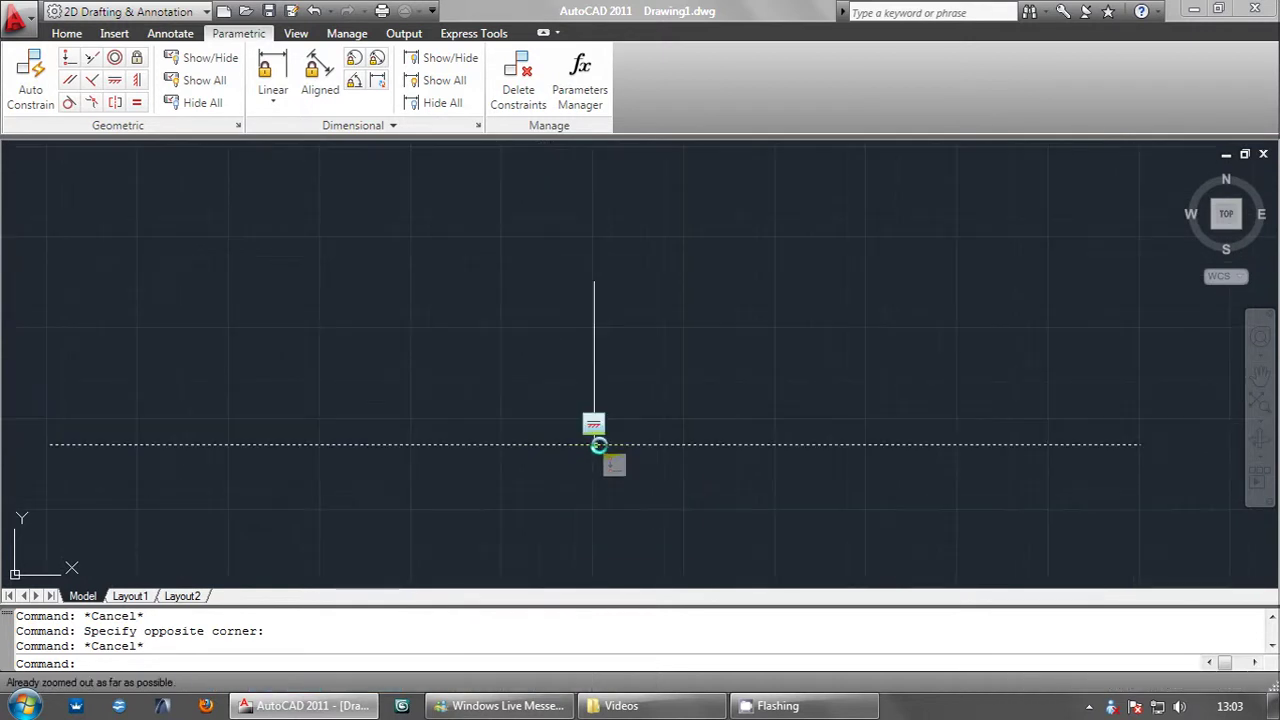
{"action": "left_click", "coordinate": [1088, 442]}
{"action": "left_click", "coordinate": [1060, 395]}
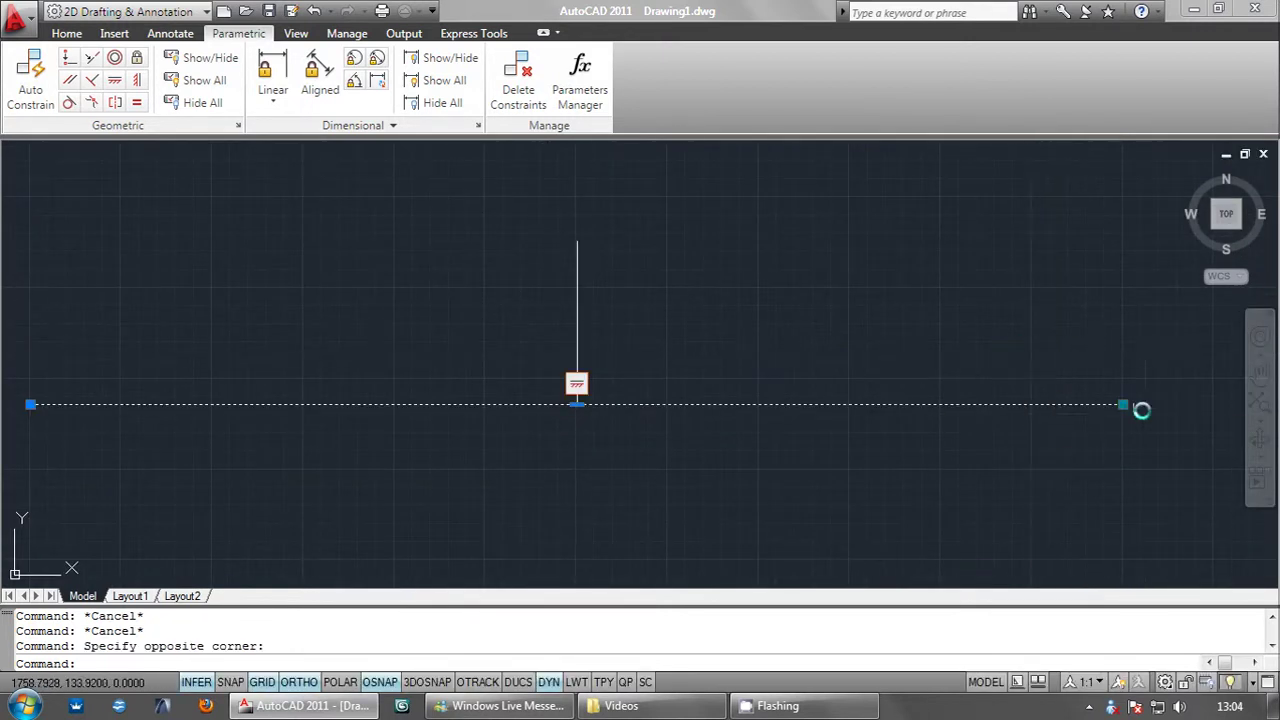
{"action": "left_click", "coordinate": [1123, 404]}
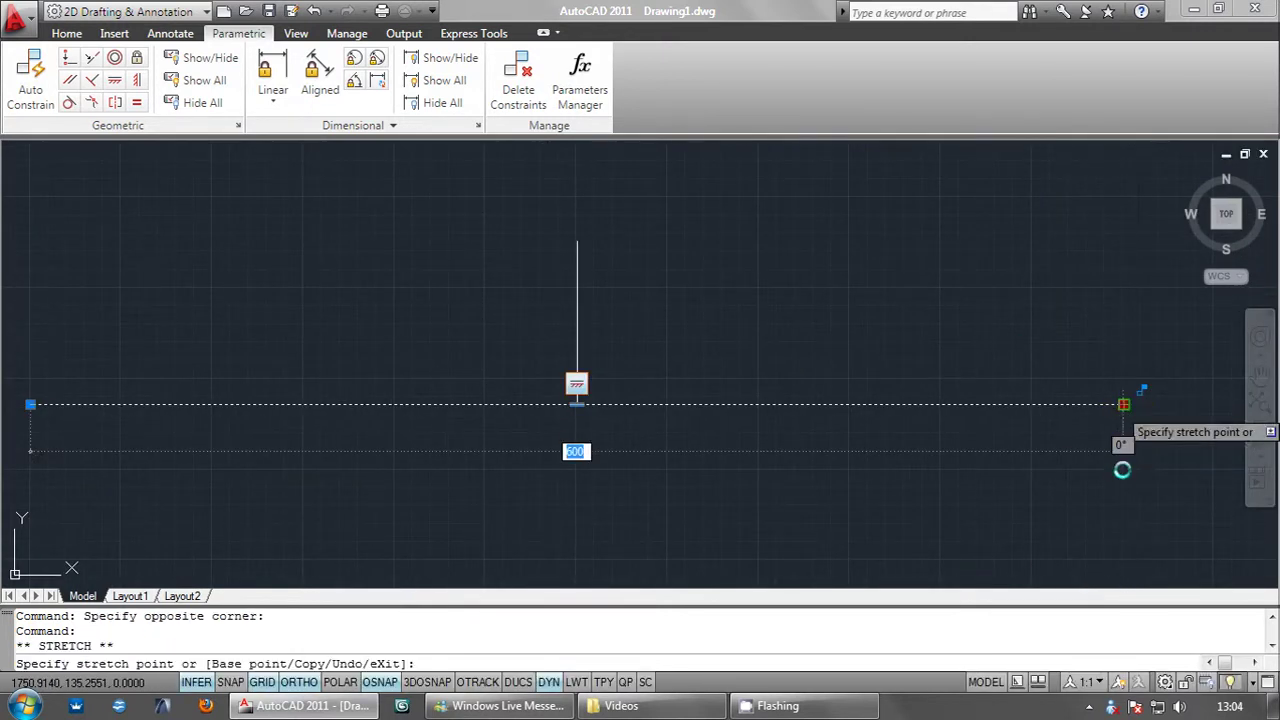
{"action": "left_click", "coordinate": [1123, 514]}
{"action": "middle_click_drag", "start_coordinate": [740, 436], "coordinate": [770, 331]}
{"action": "scroll", "coordinate": [620, 403], "scroll_direction": "up", "scroll_amount": 4}
{"action": "middle_click_drag", "start_coordinate": [620, 403], "coordinate": [571, 451]}
{"action": "scroll", "coordinate": [682, 324], "scroll_direction": "down", "scroll_amount": 3}
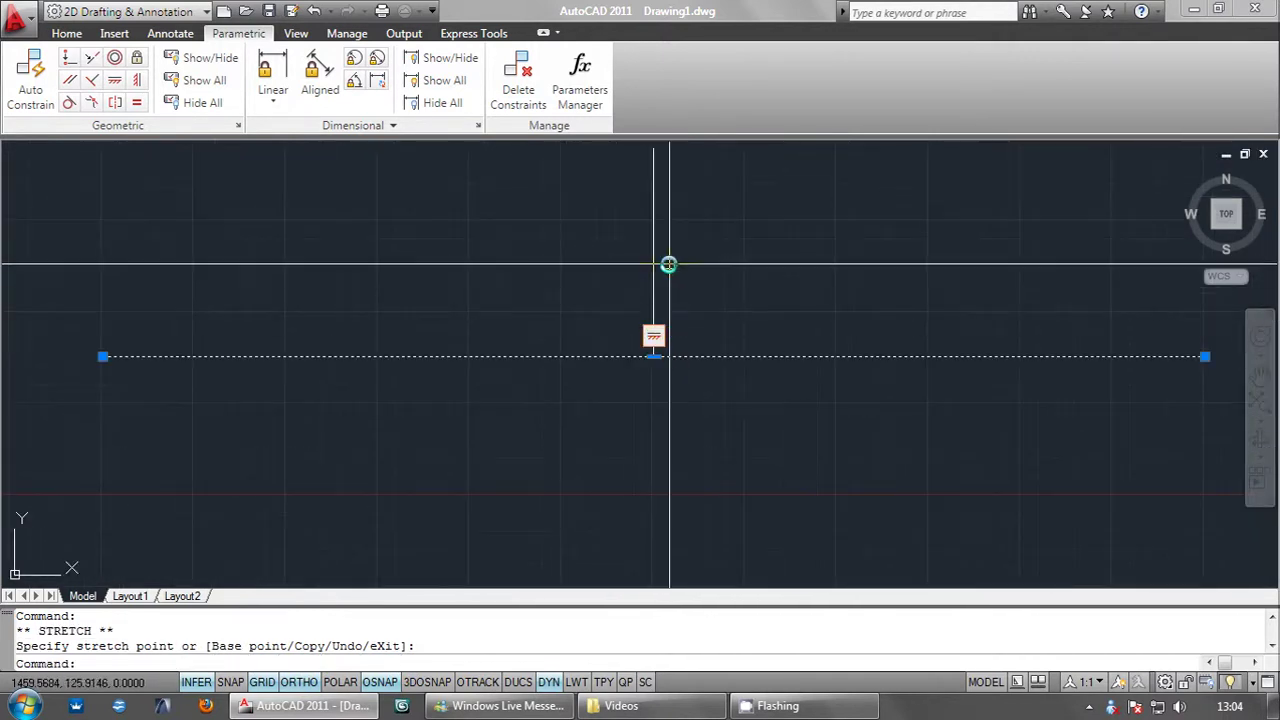
{"action": "key", "text": "ctrl+z"}
{"action": "key", "text": "ctrl+z"}
{"action": "key", "text": "ctrl+z"}
{"action": "key", "text": "ctrl+z"}
{"action": "mouse_move", "coordinate": [700, 314]}
{"action": "middle_mouse_down"}
{"action": "mouse_move", "coordinate": [803, 364]}
{"action": "mouse_move", "coordinate": [780, 331]}
{"action": "middle_mouse_up"}
{"action": "type", "text": "pl"}
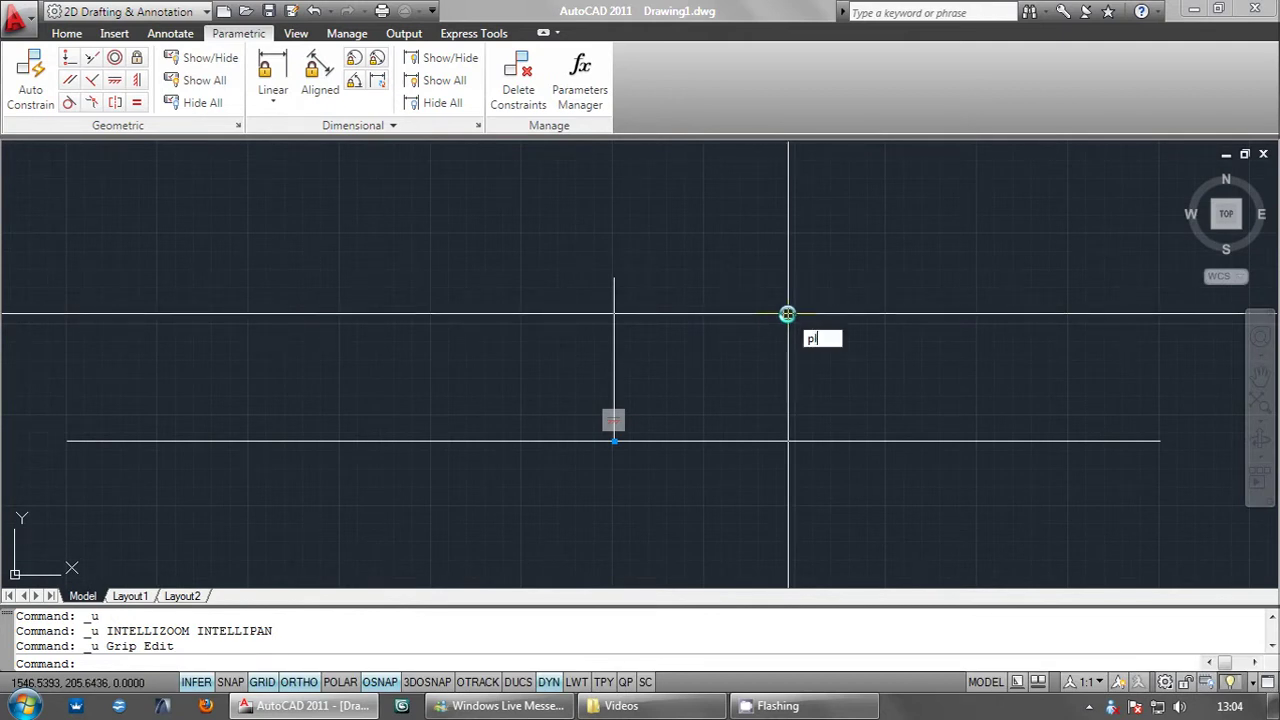
Step: Draw sloping polylines from the post's top to the chord's right end and left end
{"action": "key", "text": "Return"}
{"action": "left_click", "coordinate": [613, 278]}
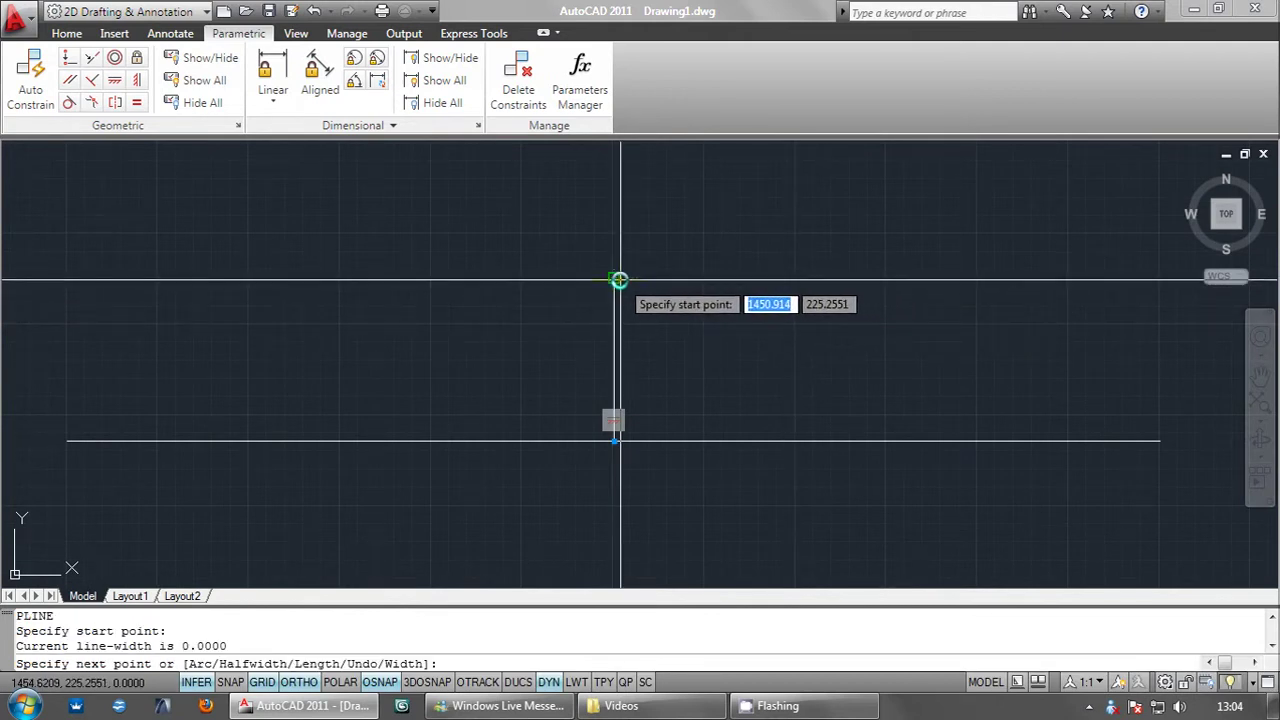
{"action": "left_click", "coordinate": [1160, 438]}
{"action": "key", "text": "Return"}
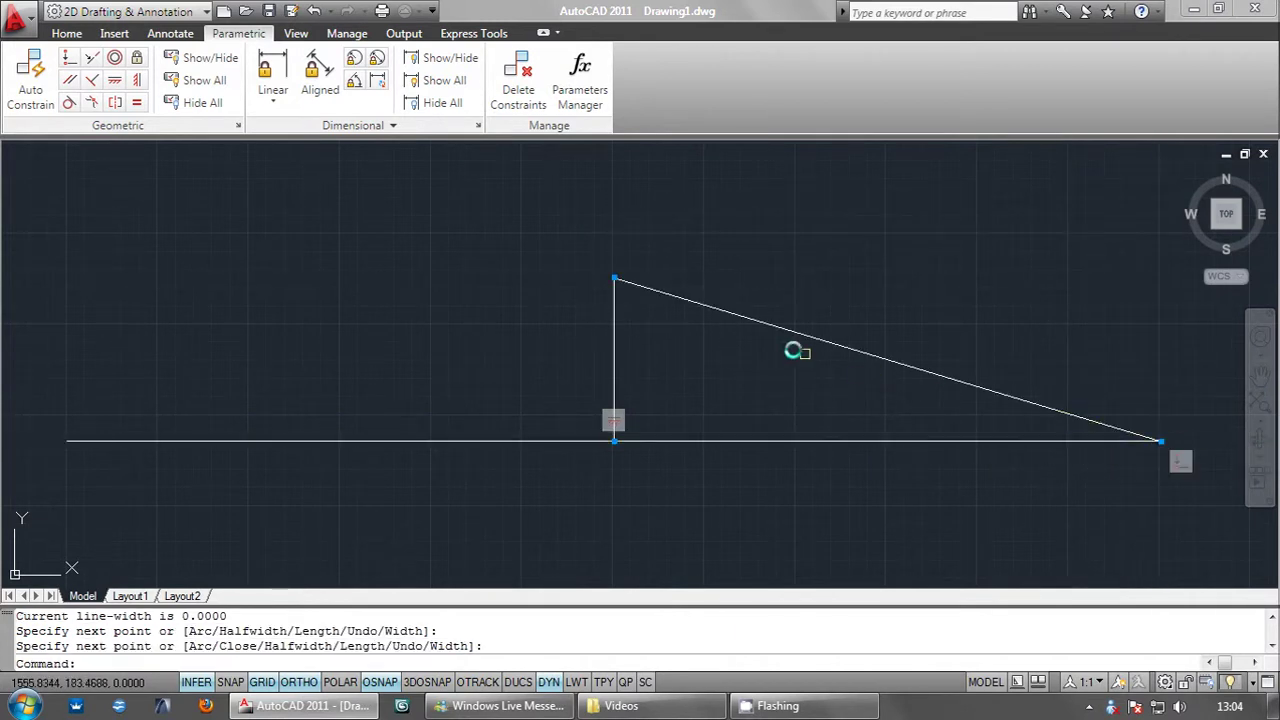
{"action": "key", "text": "Return"}
{"action": "left_click", "coordinate": [606, 275]}
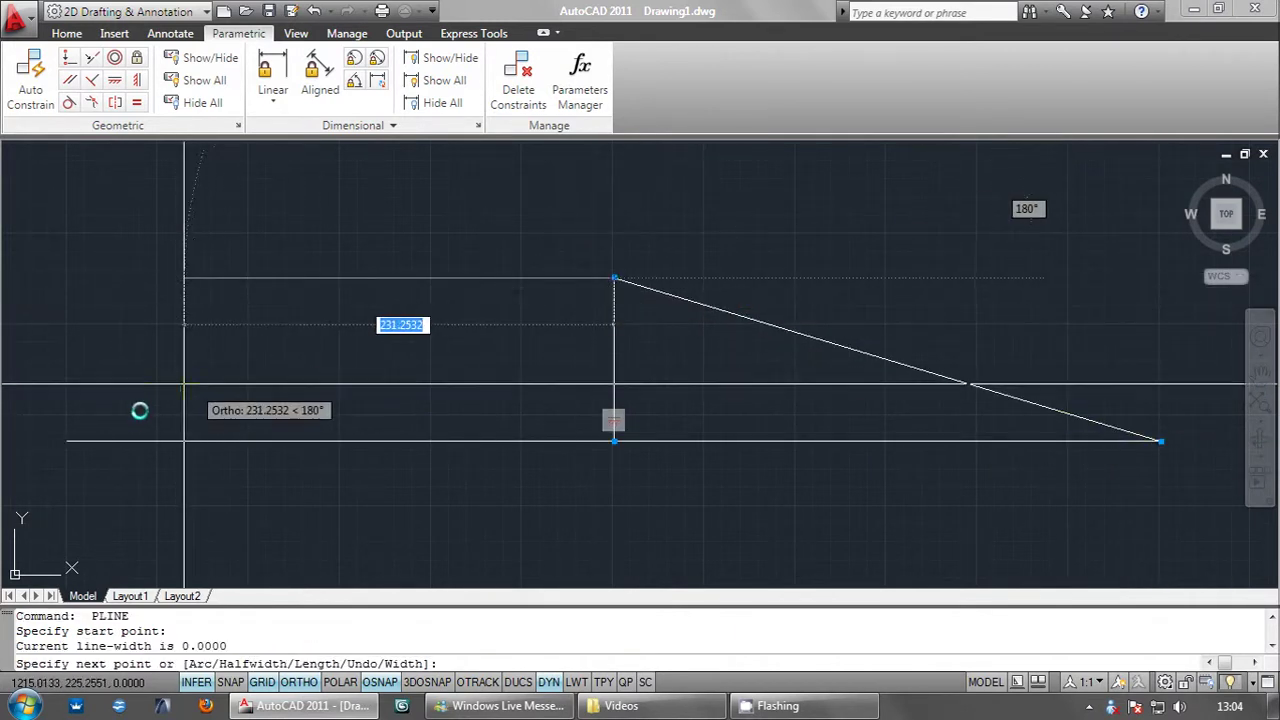
{"action": "left_click", "coordinate": [62, 448]}
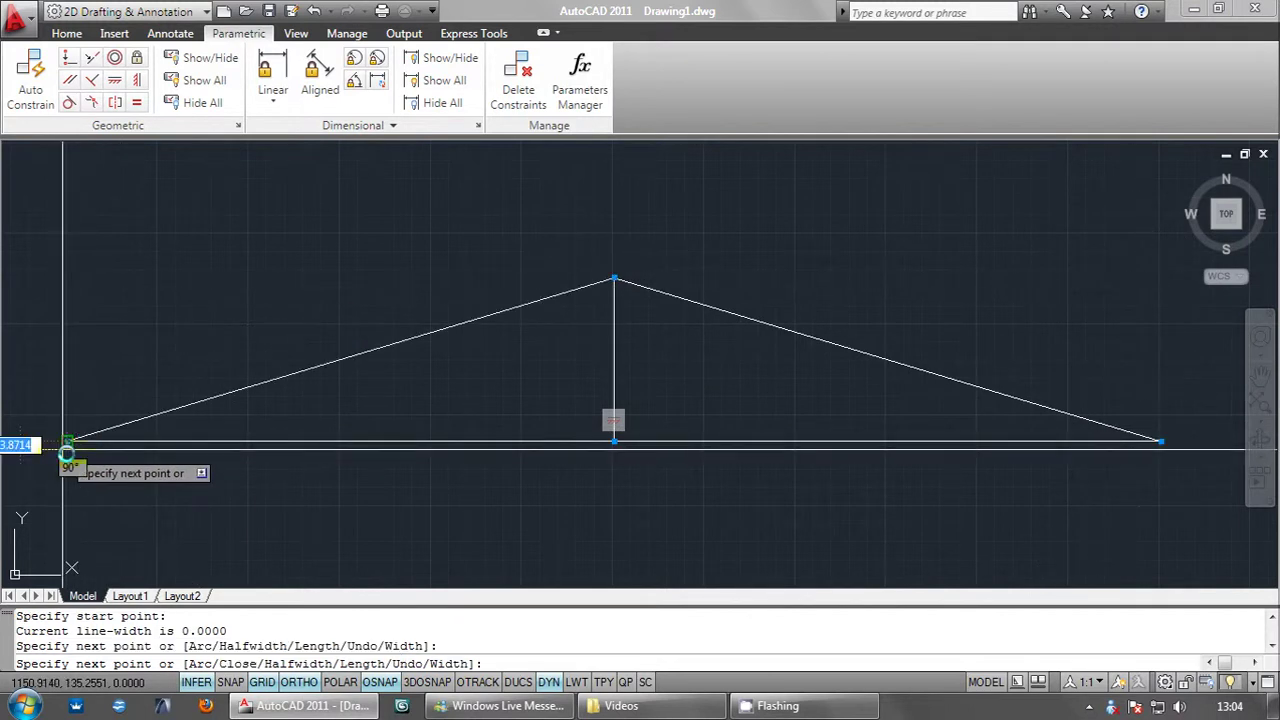
{"action": "key", "text": "Return"}
{"action": "middle_click_drag", "start_coordinate": [319, 460], "coordinate": [329, 434]}
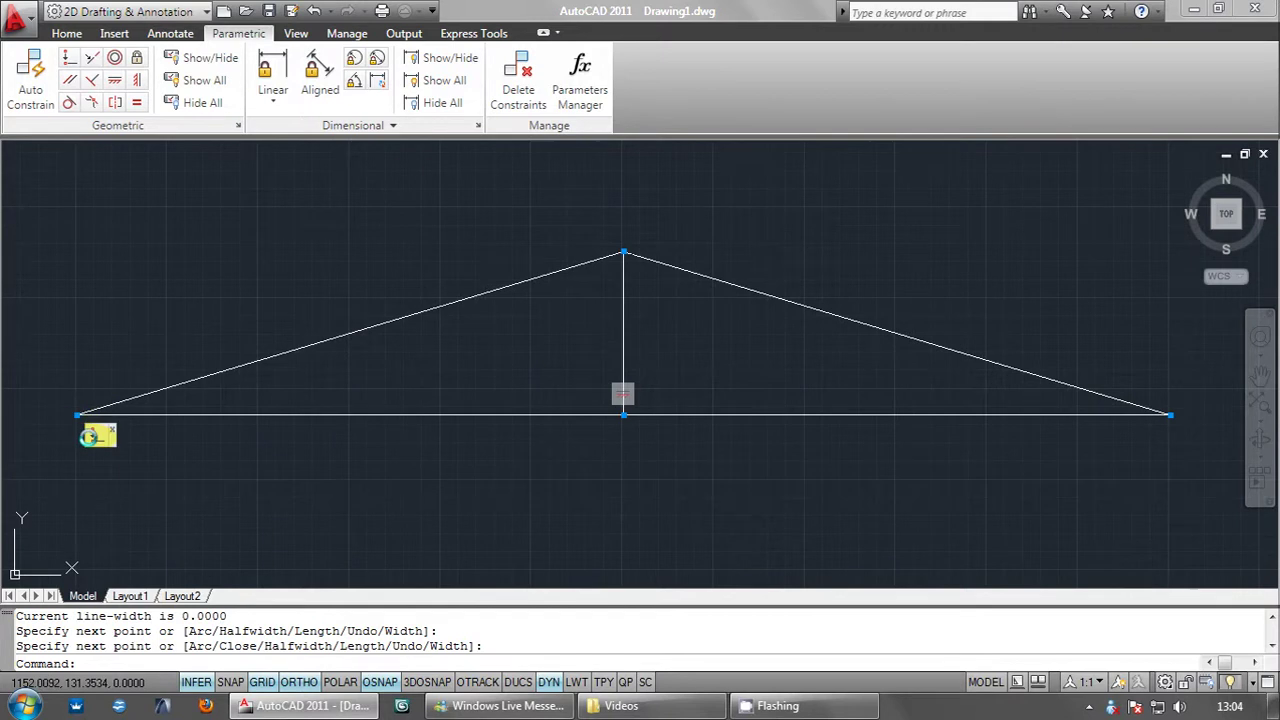
Step: Pan and zoom until the new triangle with its 90-unit centre post fills the view
{"action": "scroll", "coordinate": [170, 455], "scroll_direction": "up", "scroll_amount": 3}
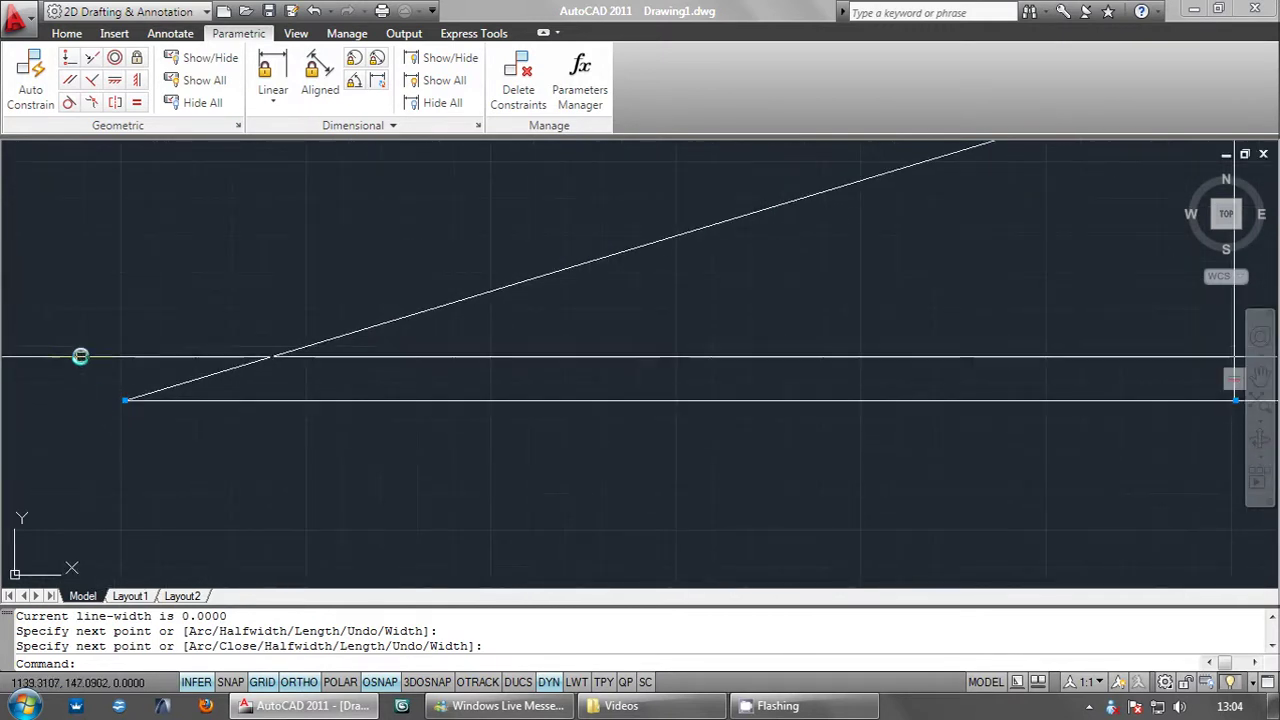
{"action": "scroll", "coordinate": [300, 491], "scroll_direction": "down", "scroll_amount": 2}
{"action": "mouse_move", "coordinate": [526, 461]}
{"action": "middle_mouse_down"}
{"action": "mouse_move", "coordinate": [449, 457]}
{"action": "mouse_move", "coordinate": [826, 409]}
{"action": "middle_mouse_up"}
{"action": "scroll", "coordinate": [420, 406], "scroll_direction": "up", "scroll_amount": 2}
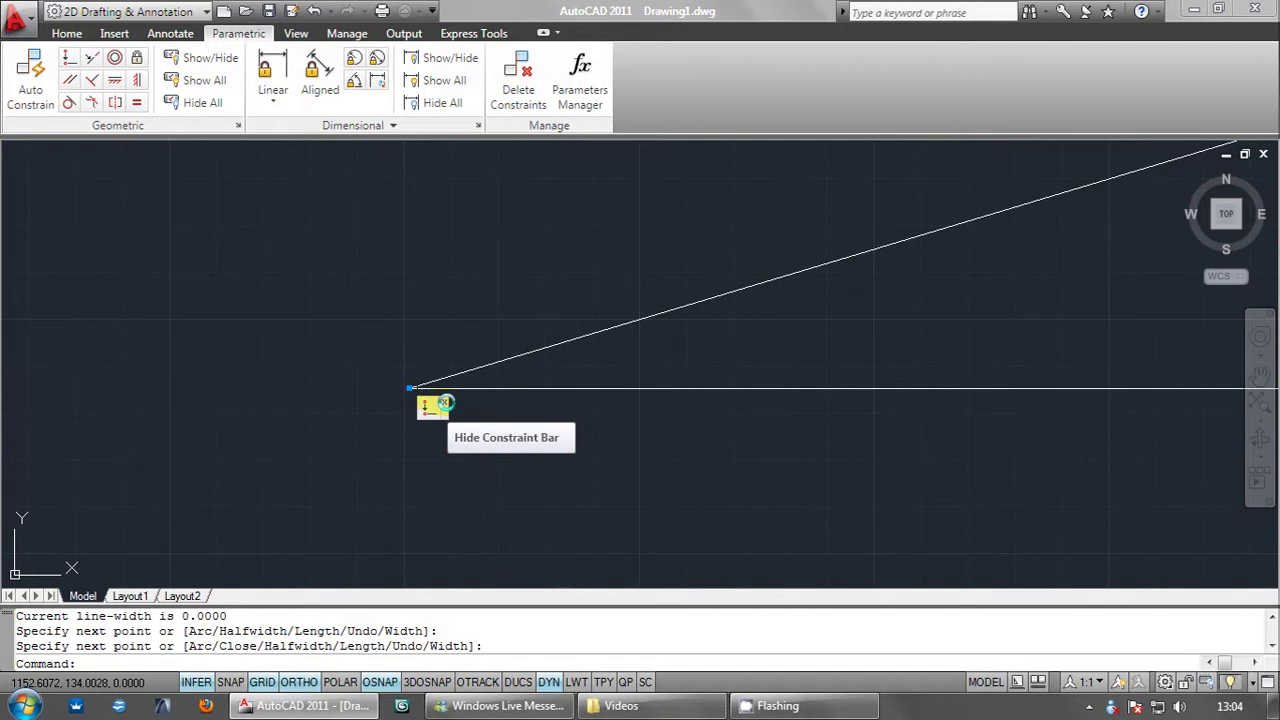
{"action": "middle_click_drag", "start_coordinate": [1028, 457], "coordinate": [694, 449]}
{"action": "scroll", "coordinate": [694, 449], "scroll_direction": "down", "scroll_amount": 2}
{"action": "scroll", "coordinate": [804, 402], "scroll_direction": "up", "scroll_amount": 2}
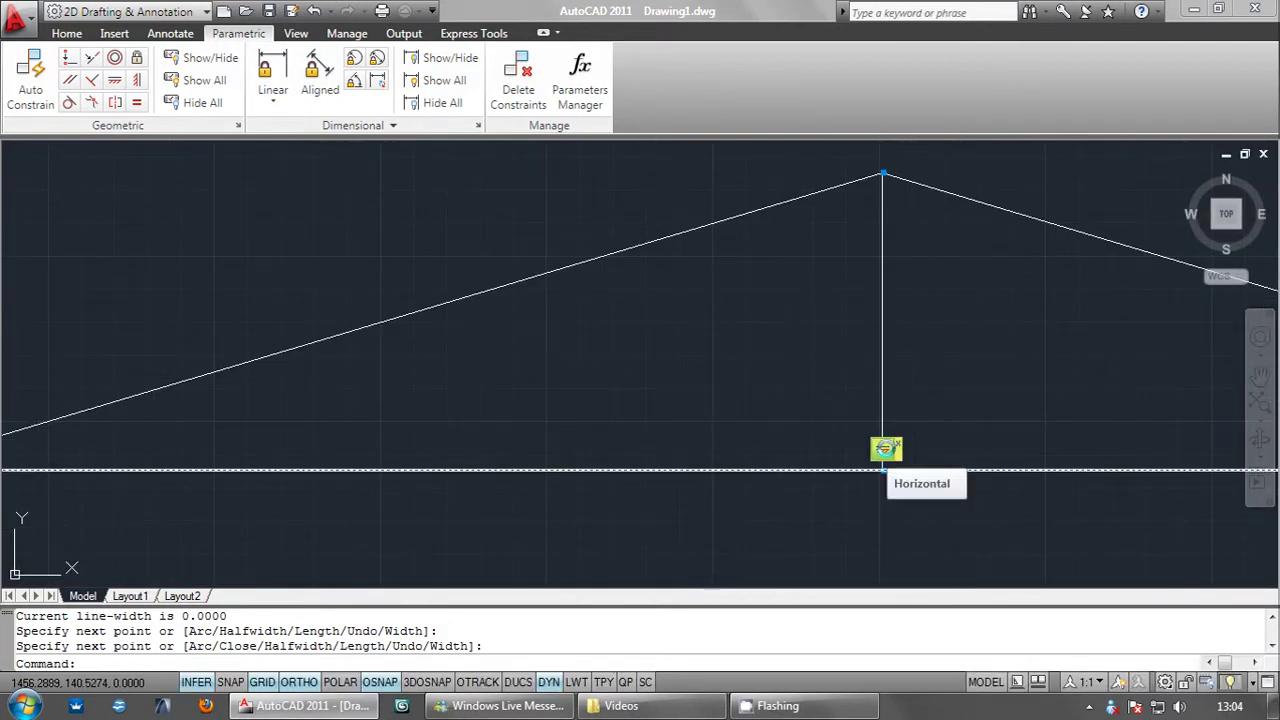
{"action": "middle_click_drag", "start_coordinate": [757, 489], "coordinate": [574, 371]}
{"action": "scroll", "coordinate": [214, 331], "scroll_direction": "down", "scroll_amount": 3}
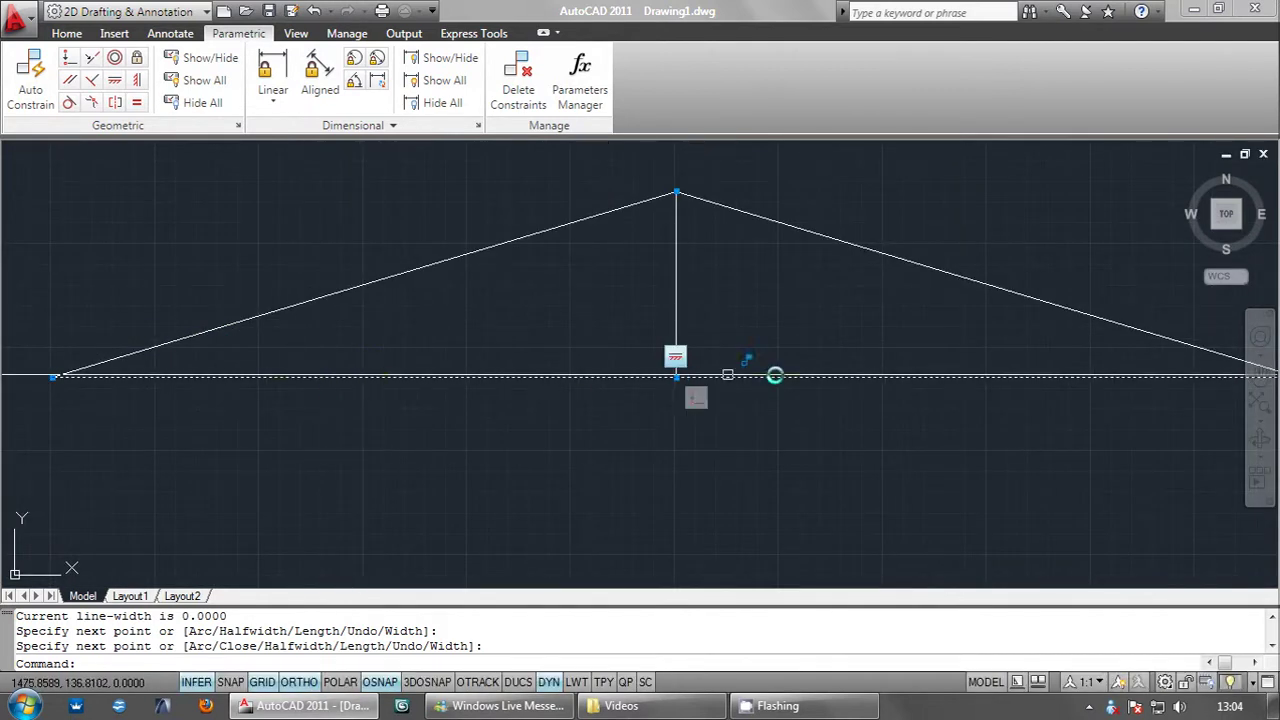
{"action": "middle_click_drag", "start_coordinate": [876, 380], "coordinate": [640, 397]}
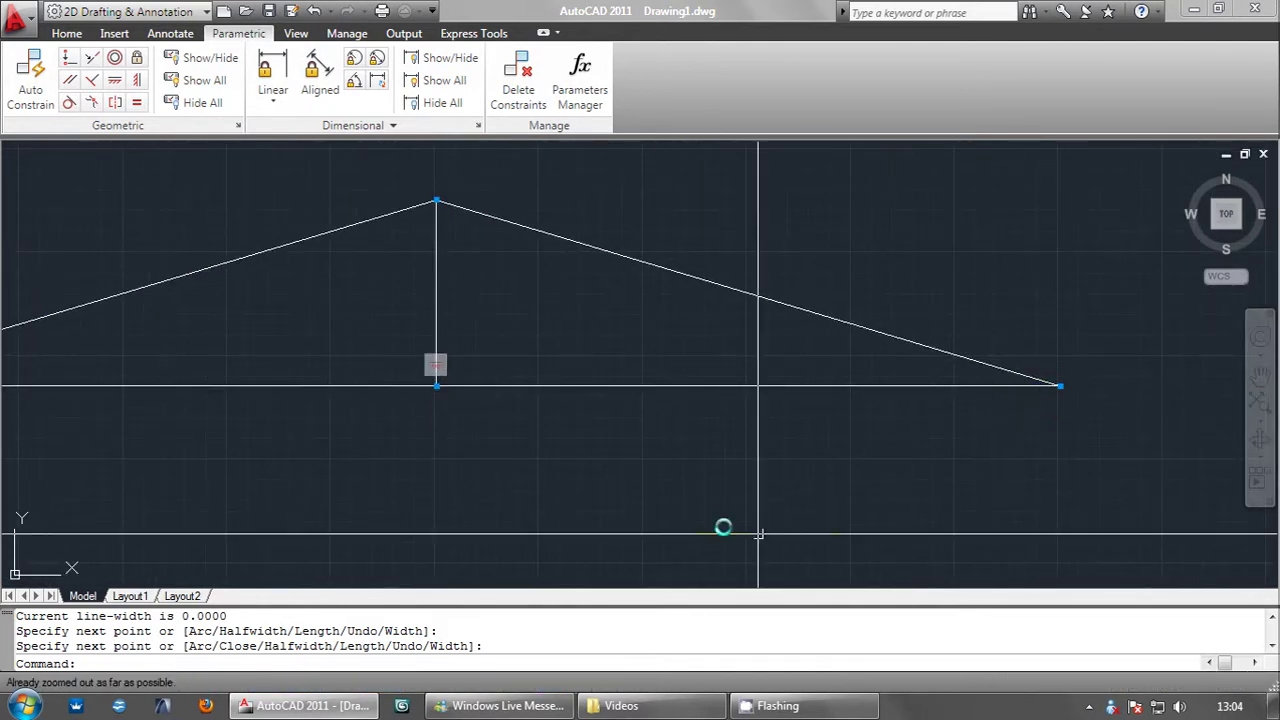
{"action": "middle_click_drag", "start_coordinate": [542, 426], "coordinate": [696, 410]}
{"action": "middle_click_drag", "start_coordinate": [680, 460], "coordinate": [751, 474]}
{"action": "middle_click", "coordinate": [740, 467]}
{"action": "middle_click", "coordinate": [740, 467]}
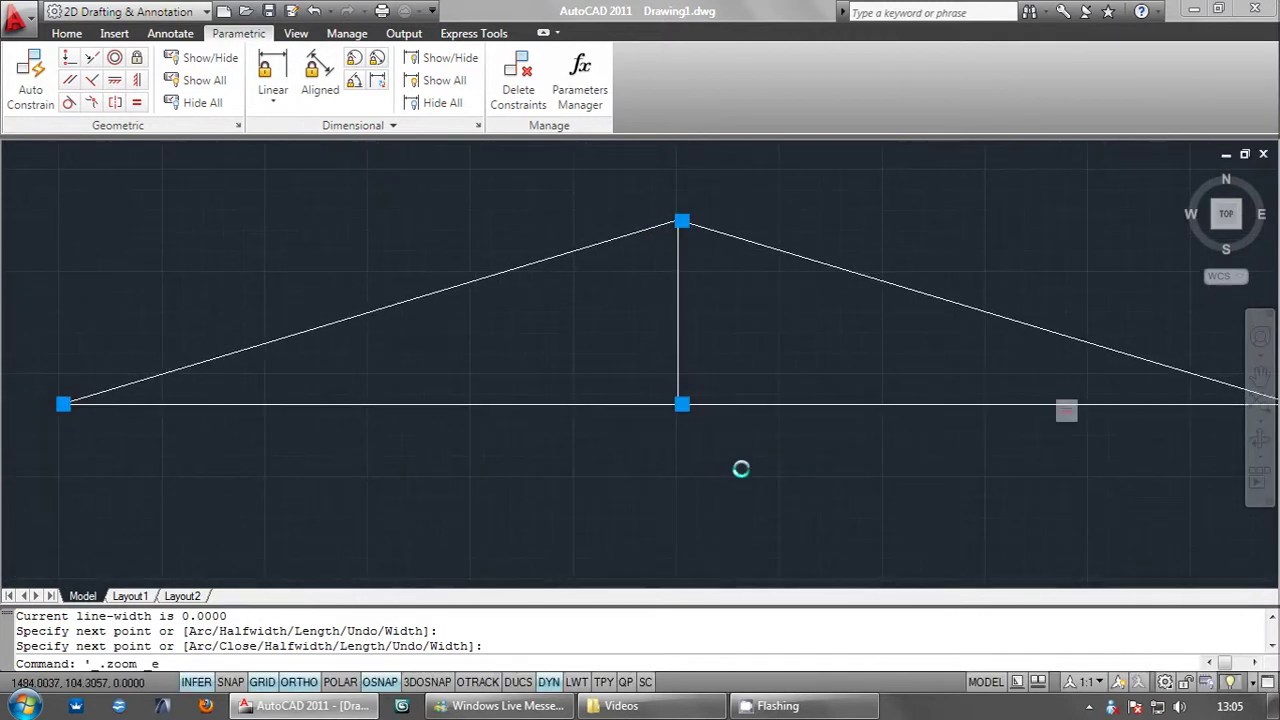
{"action": "scroll", "coordinate": [740, 468], "scroll_direction": "down", "scroll_amount": 2}
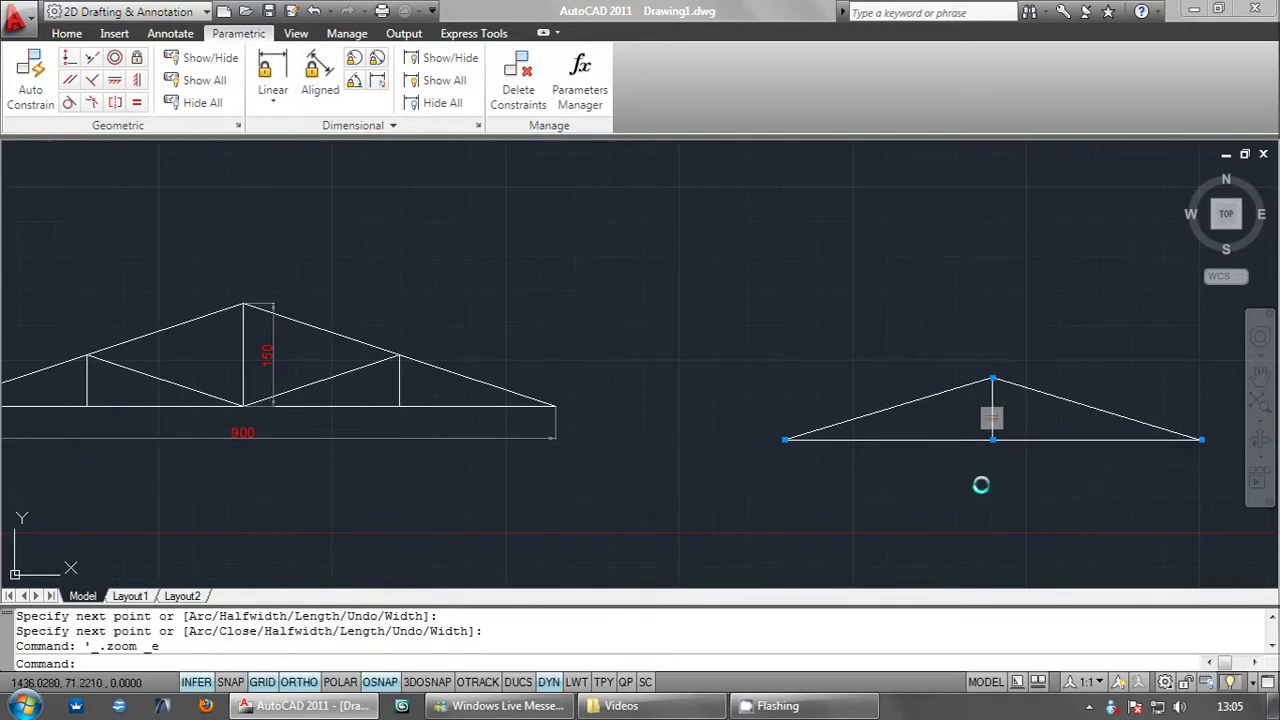
{"action": "scroll", "coordinate": [1223, 394], "scroll_direction": "up", "scroll_amount": 3}
{"action": "scroll", "coordinate": [1214, 420], "scroll_direction": "up", "scroll_amount": 2}
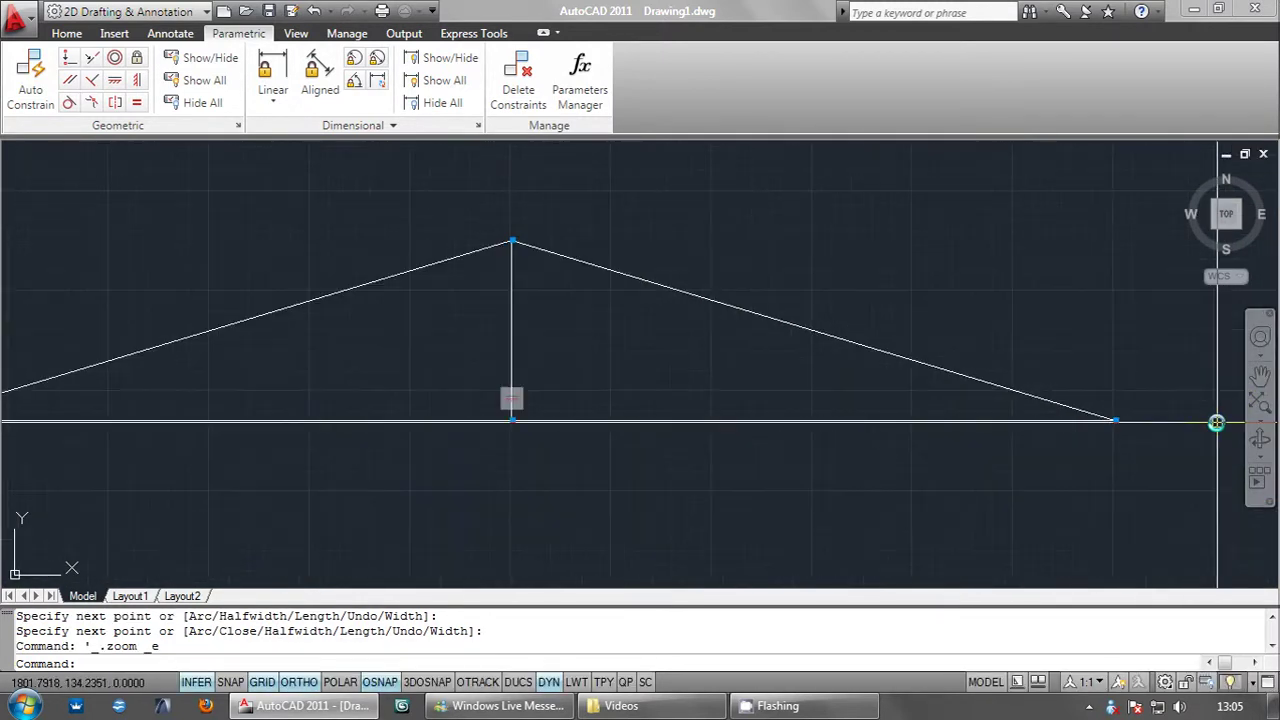
{"action": "mouse_move", "coordinate": [786, 460]}
{"action": "middle_mouse_down"}
{"action": "mouse_move", "coordinate": [860, 463]}
{"action": "mouse_move", "coordinate": [851, 473]}
{"action": "middle_mouse_up"}
{"action": "middle_click", "coordinate": [791, 471]}
{"action": "middle_click", "coordinate": [791, 471]}
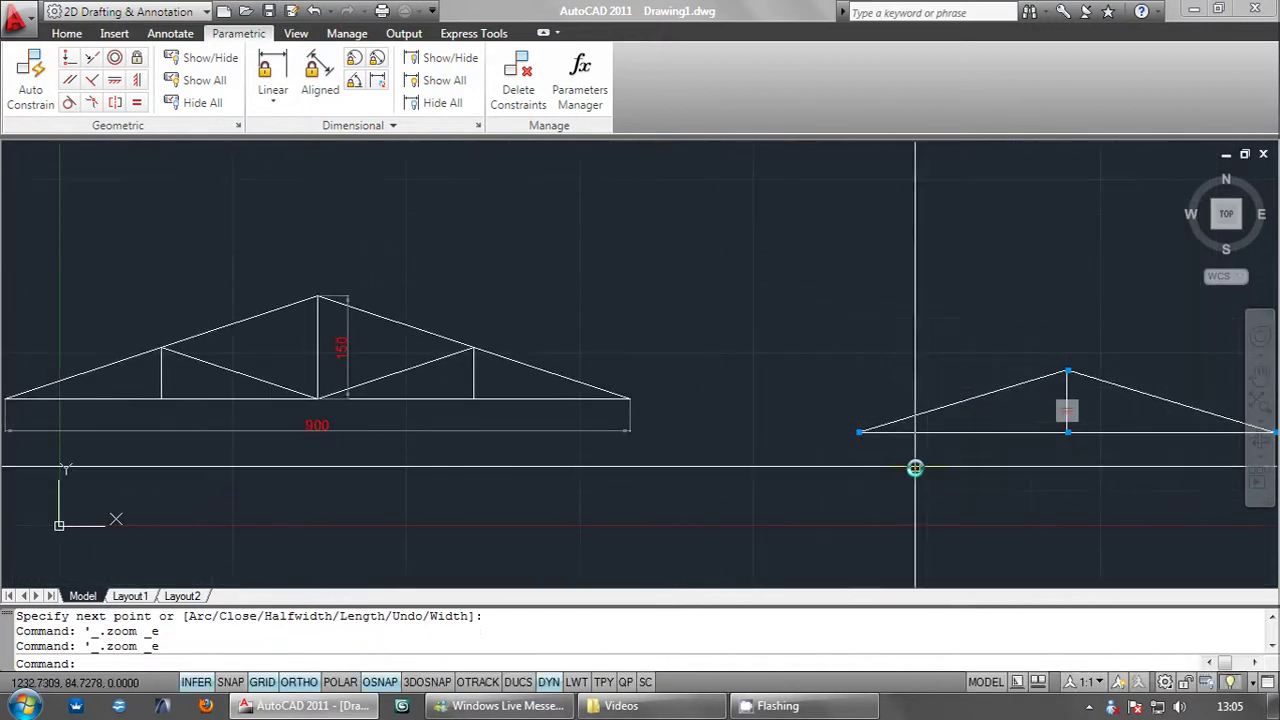
{"action": "scroll", "coordinate": [1224, 443], "scroll_direction": "up", "scroll_amount": 4}
{"action": "scroll", "coordinate": [1215, 440], "scroll_direction": "down", "scroll_amount": 3}
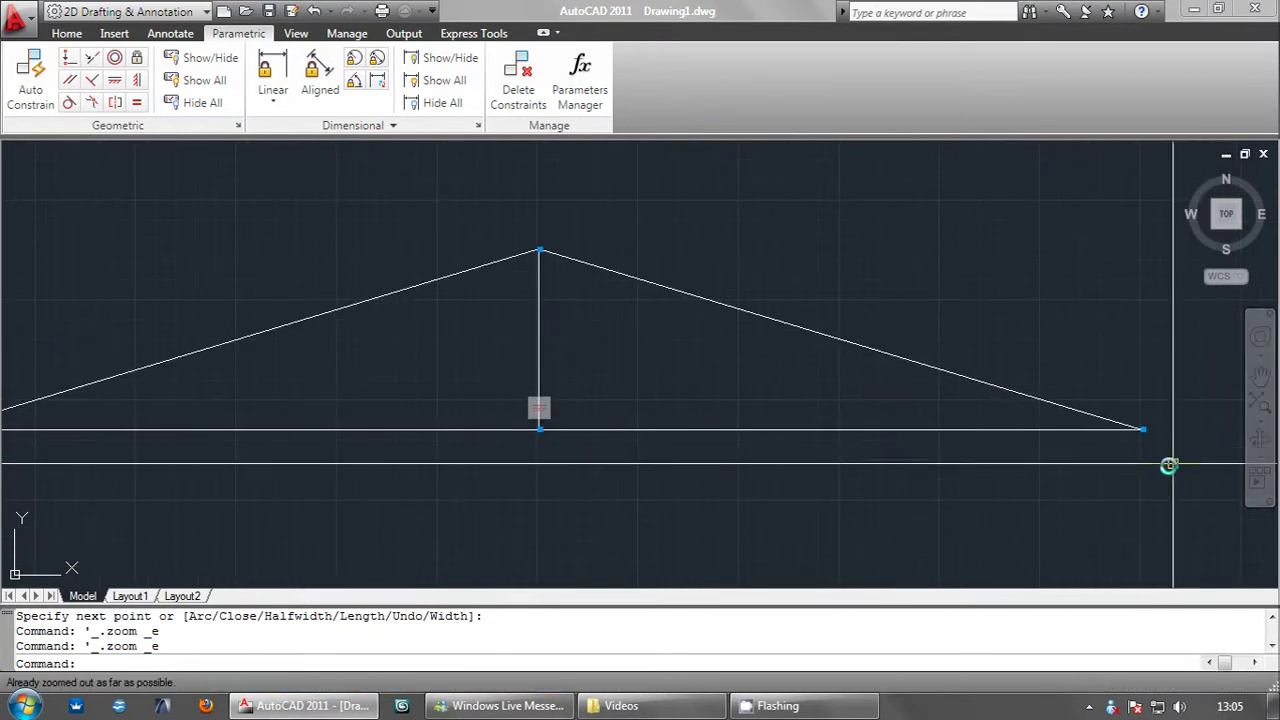
{"action": "middle_click_drag", "start_coordinate": [1076, 478], "coordinate": [976, 451]}
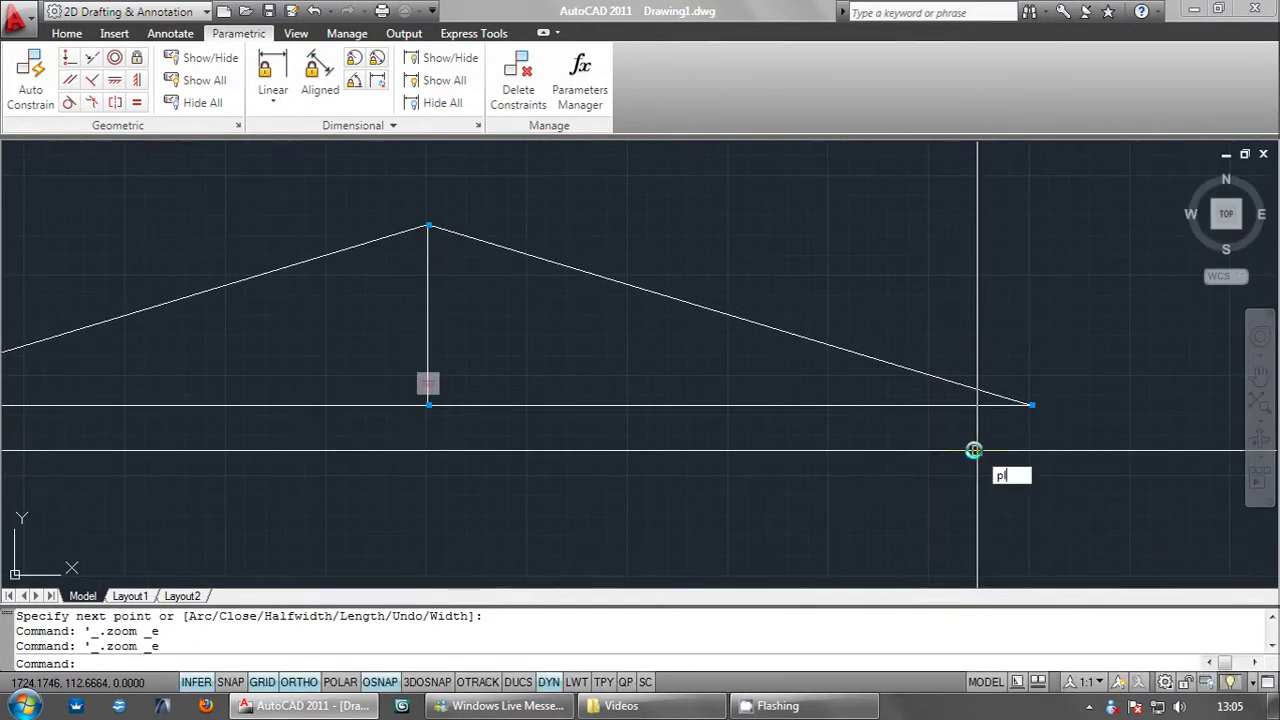
Step: Draw right and left vertical posts from the top chords down to the bottom chord
{"action": "key", "text": "Return"}
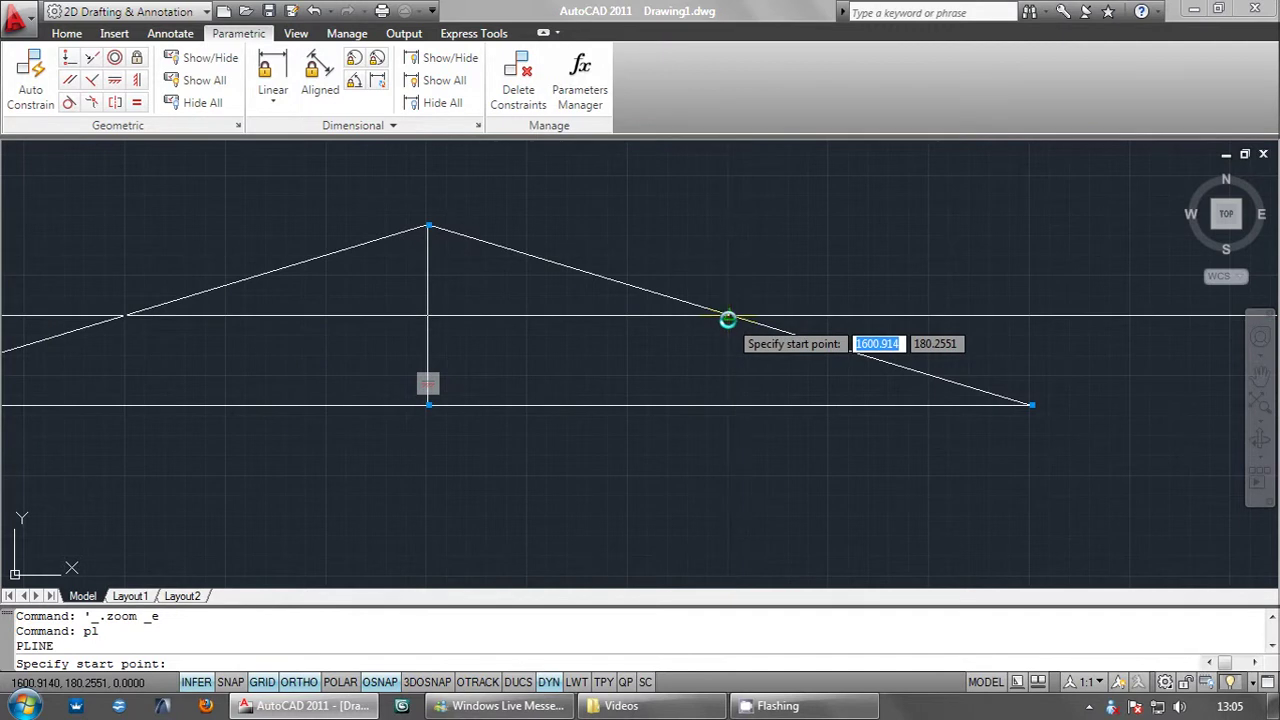
{"action": "left_click", "coordinate": [728, 318]}
{"action": "left_click", "coordinate": [730, 404]}
{"action": "key", "text": "Return"}
{"action": "middle_click_drag", "start_coordinate": [473, 412], "coordinate": [756, 406]}
{"action": "key", "text": "Return"}
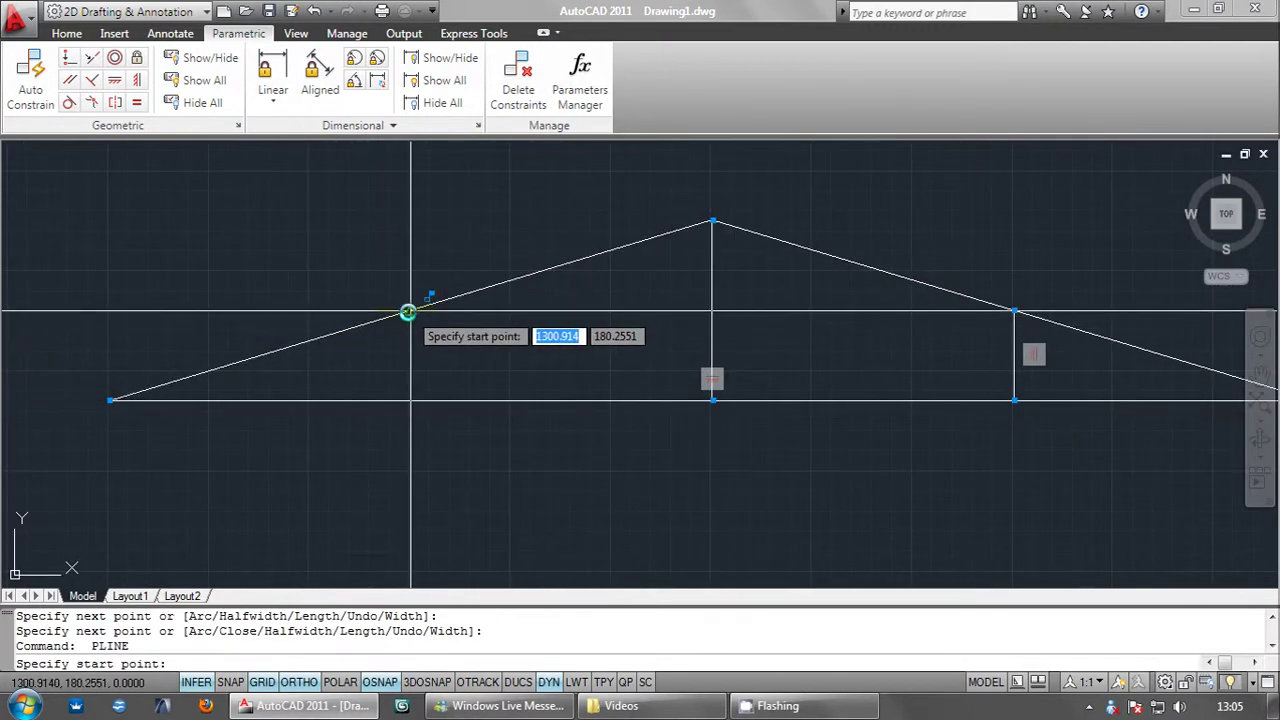
{"action": "left_click", "coordinate": [408, 312]}
{"action": "left_click", "coordinate": [410, 400]}
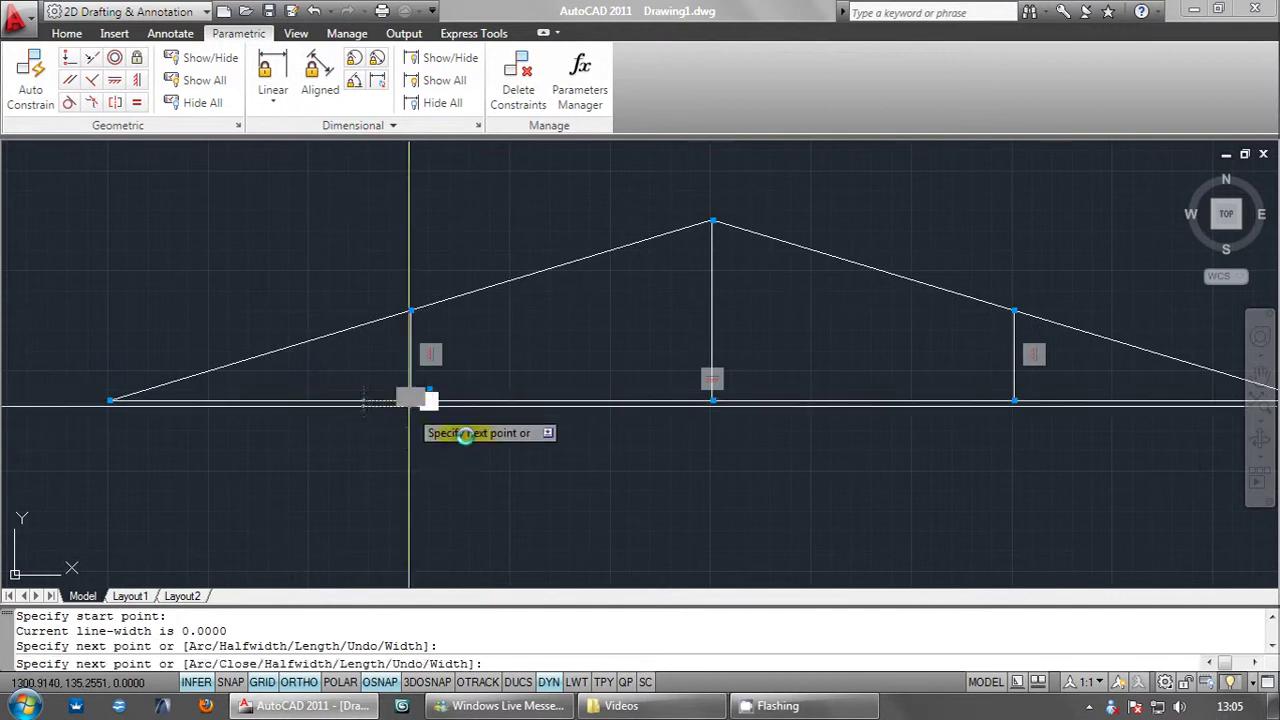
{"action": "key", "text": "Return"}
Step: Draw two diagonal braces from the middle of the bottom chord to the post tops
{"action": "key", "text": "Return"}
{"action": "left_click", "coordinate": [704, 400]}
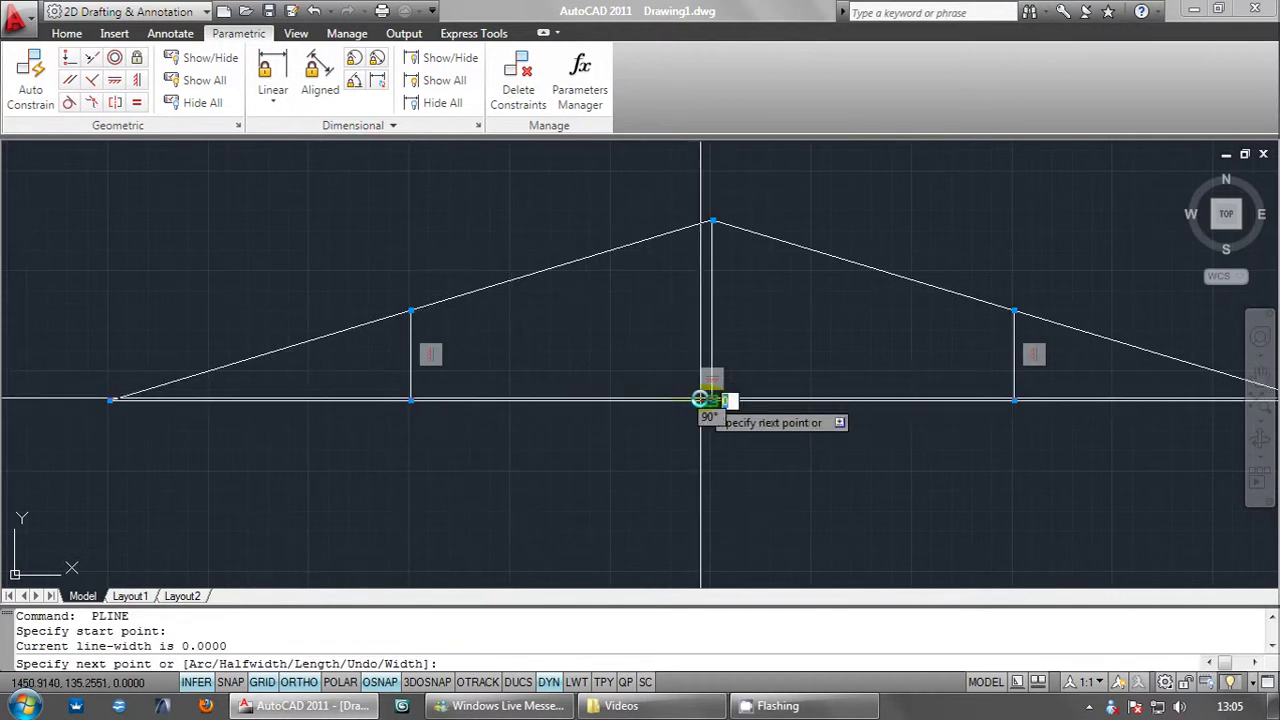
{"action": "left_click", "coordinate": [406, 305]}
{"action": "key", "text": "Return"}
{"action": "key", "text": "Return"}
{"action": "left_click", "coordinate": [697, 397]}
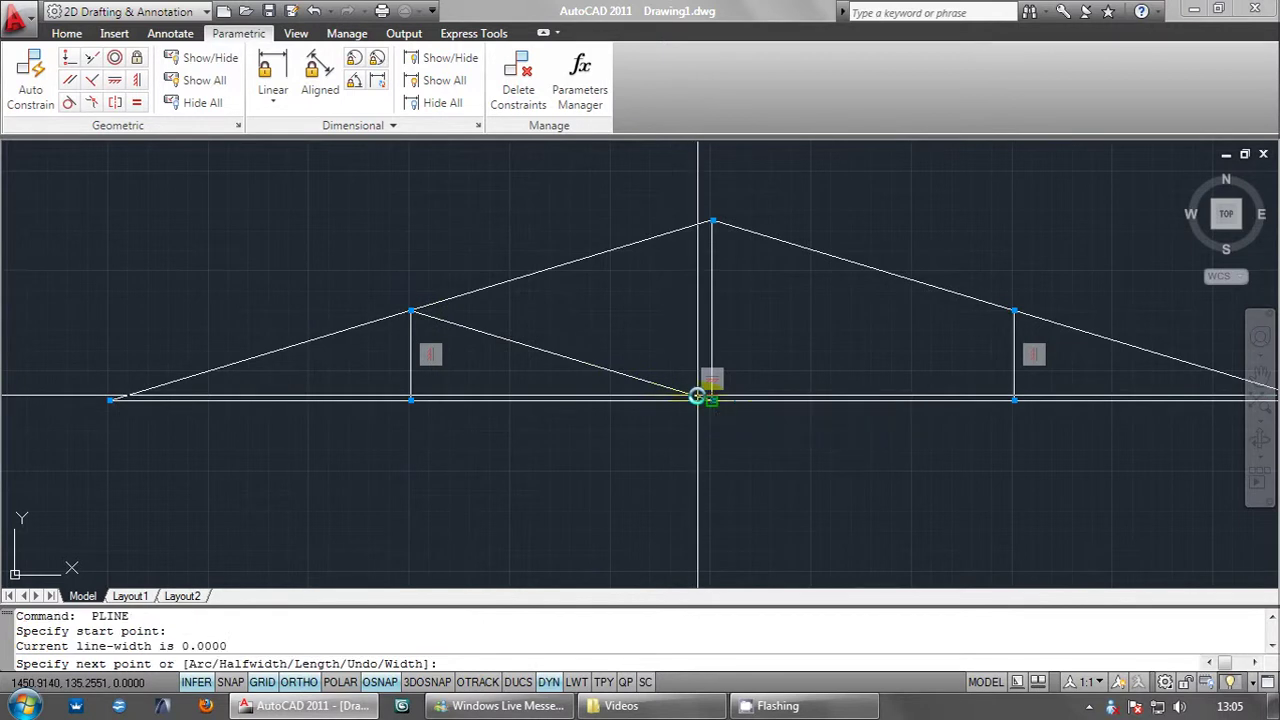
{"action": "left_click", "coordinate": [1014, 311]}
{"action": "key", "text": "Return"}
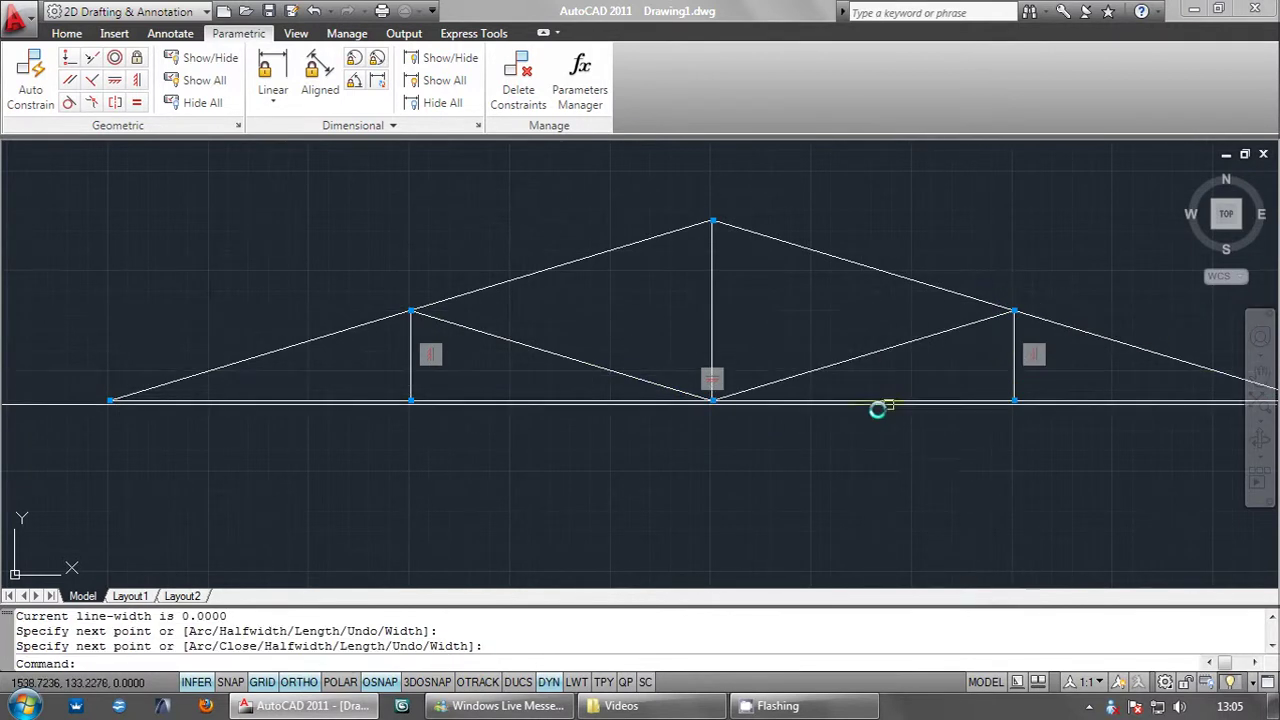
{"action": "middle_click", "coordinate": [768, 374]}
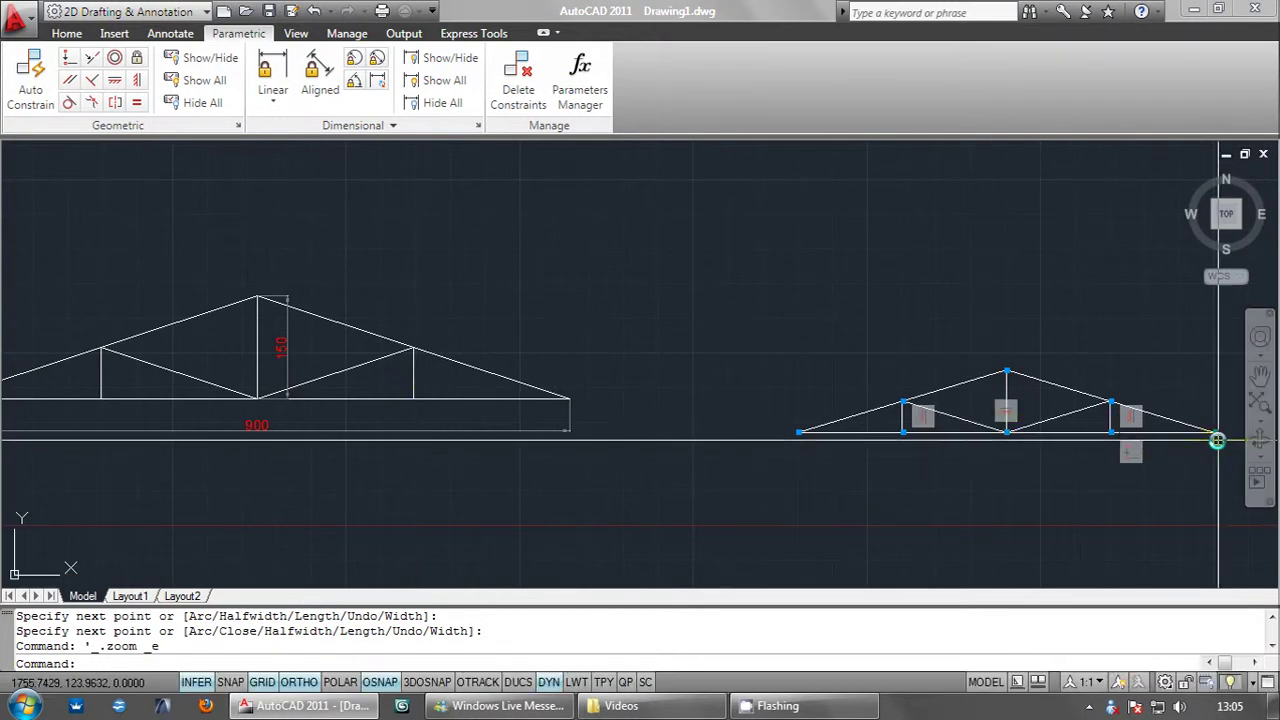
{"action": "scroll", "coordinate": [1217, 440], "scroll_direction": "up", "scroll_amount": 5}
{"action": "middle_click_drag", "start_coordinate": [849, 374], "coordinate": [834, 437]}
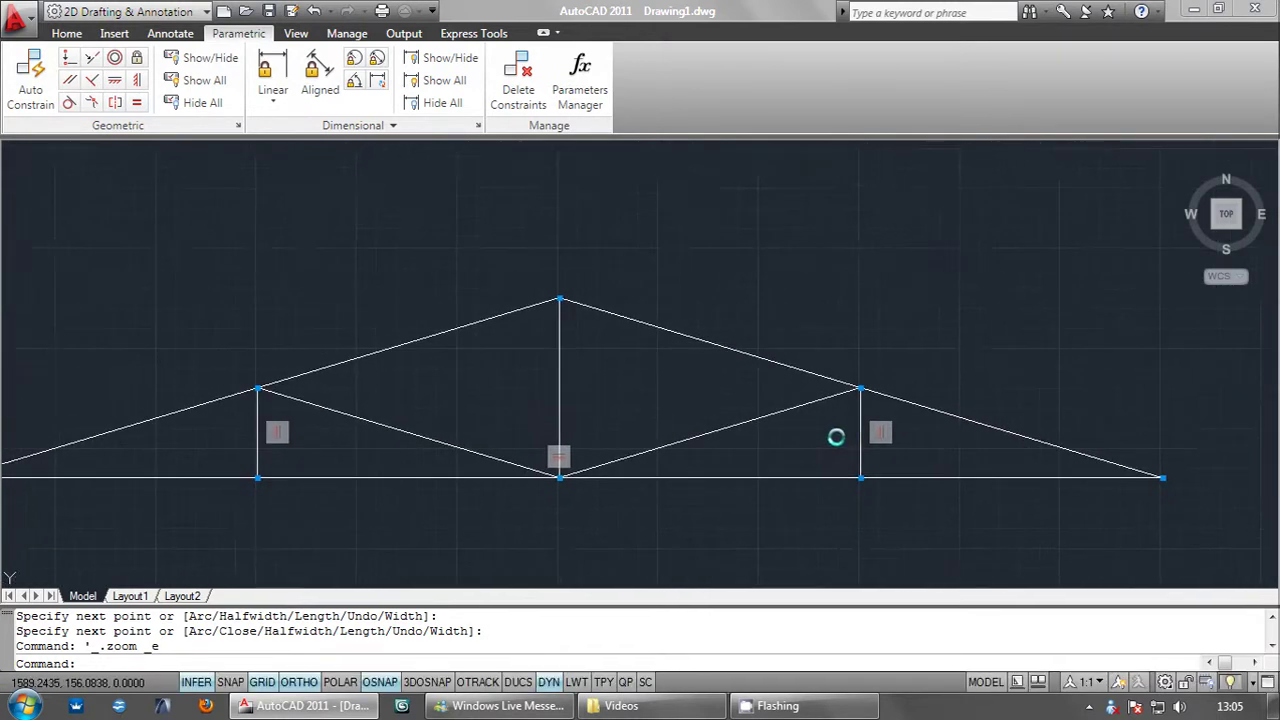
{"action": "middle_click", "coordinate": [778, 448]}
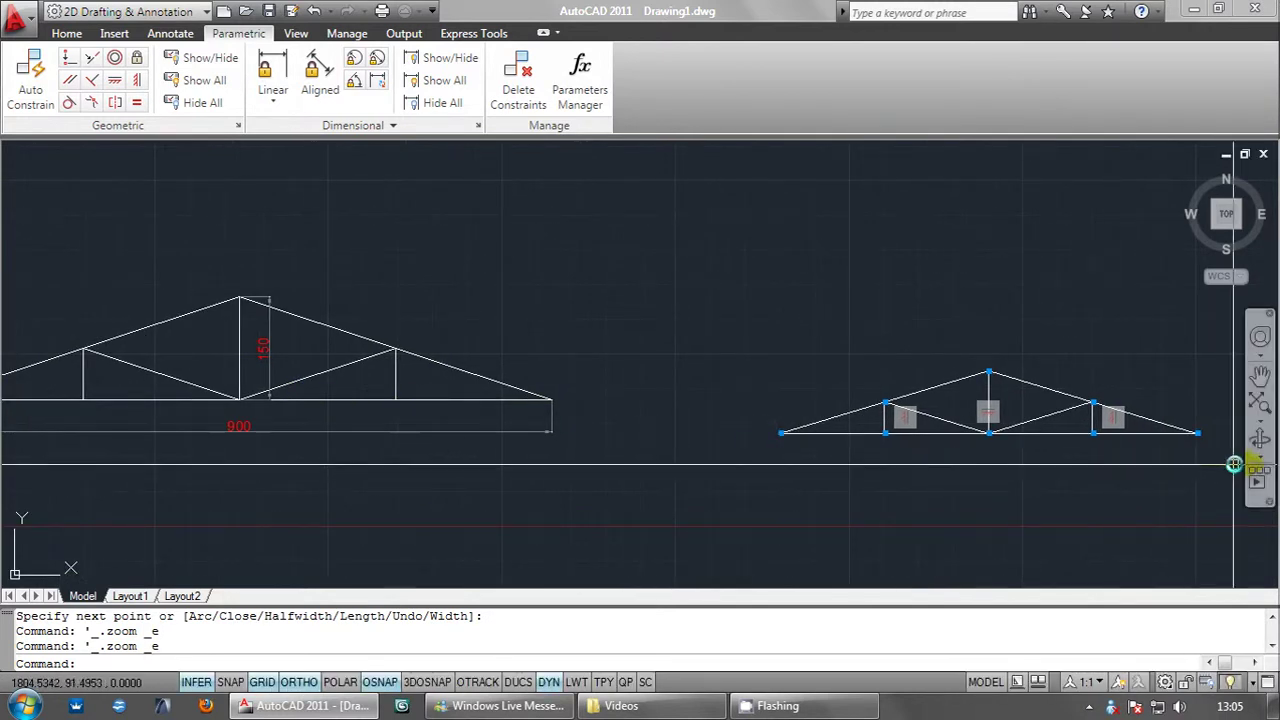
{"action": "scroll", "coordinate": [1234, 464], "scroll_direction": "up", "scroll_amount": 3}
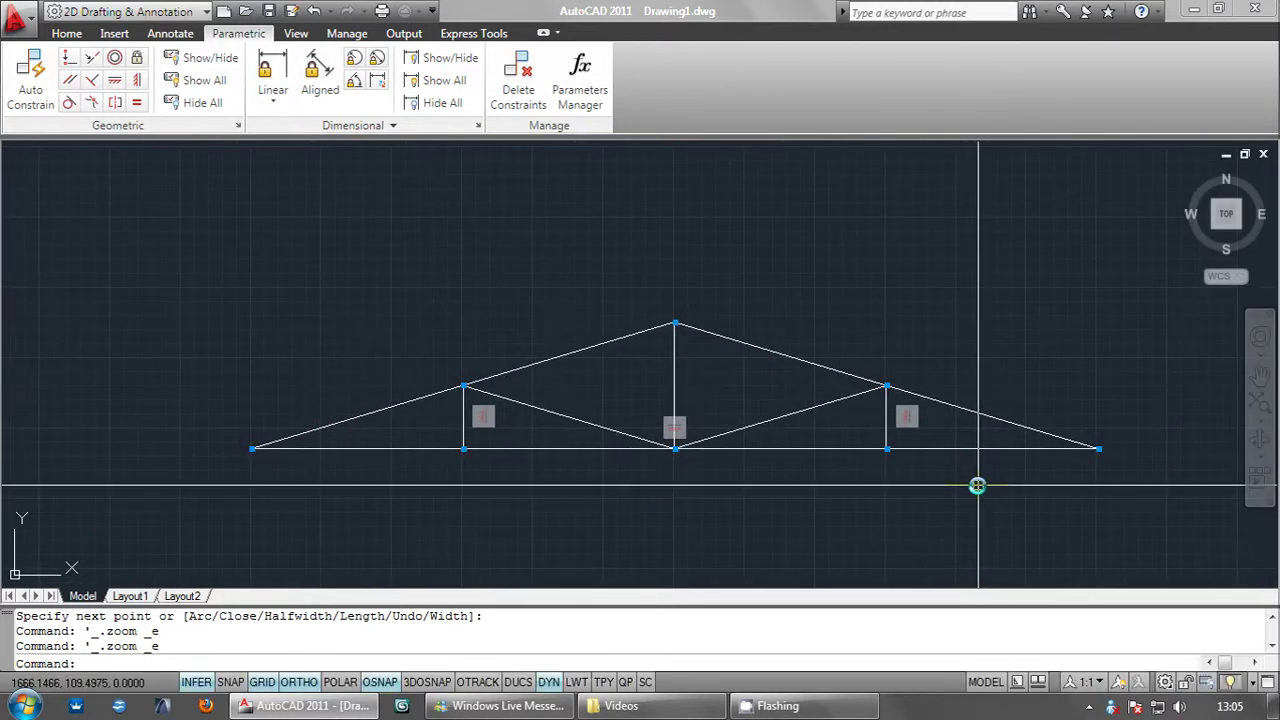
{"action": "type", "text": "s"}
{"action": "key", "text": "Return"}
Step: Stretch the apex and top chords upward by 60 units with a crossing window
{"action": "left_click", "coordinate": [750, 267]}
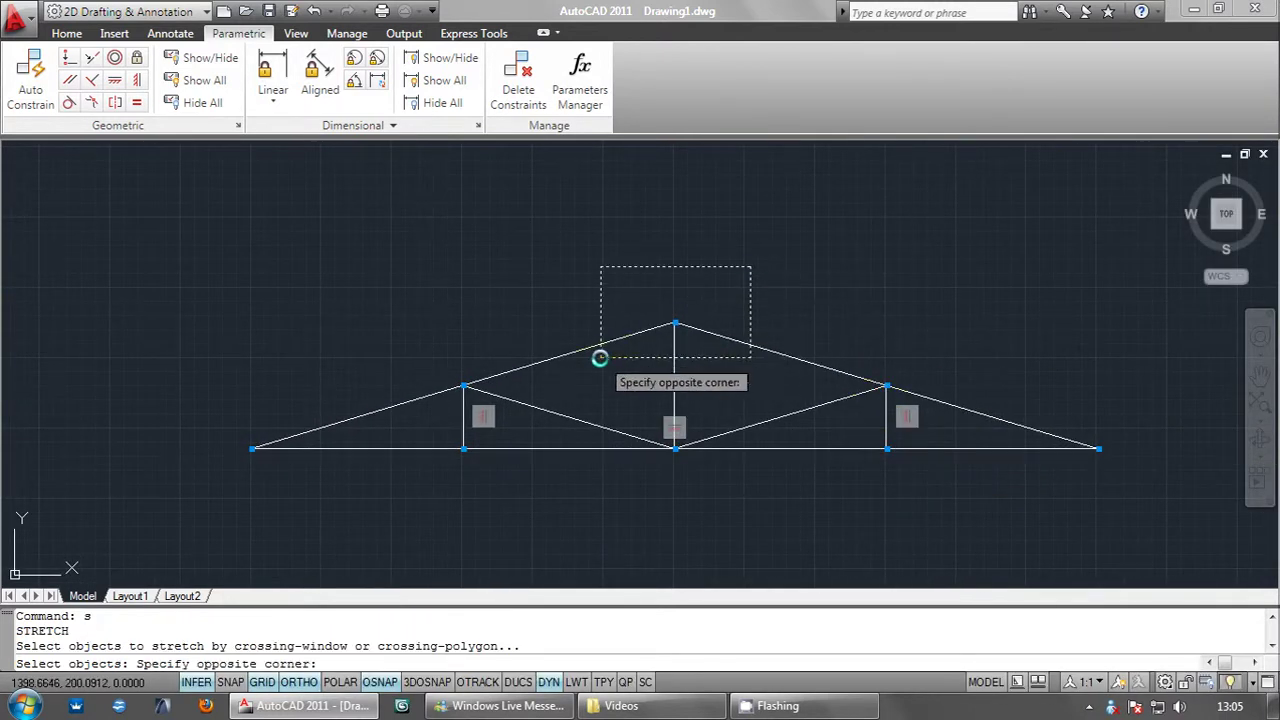
{"action": "left_click", "coordinate": [599, 357]}
{"action": "key", "text": "Return"}
{"action": "left_click", "coordinate": [814, 310]}
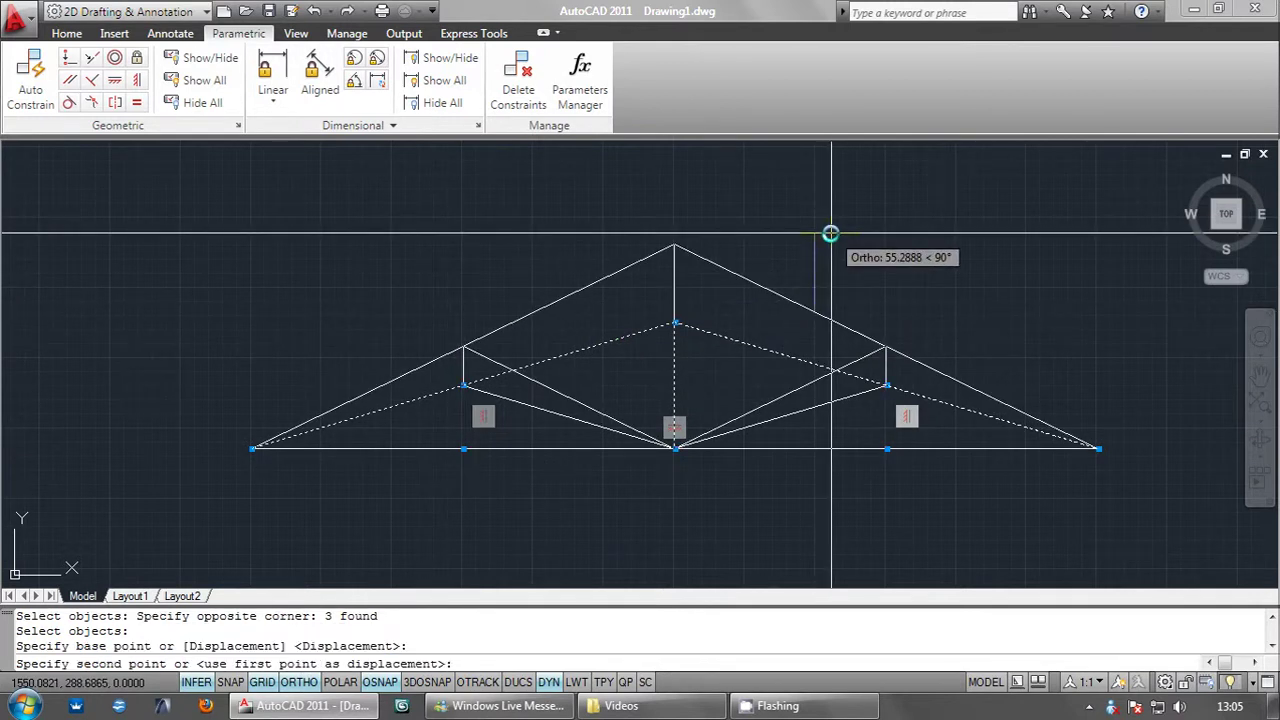
{"action": "type", "text": "60"}
{"action": "key", "text": "Return"}
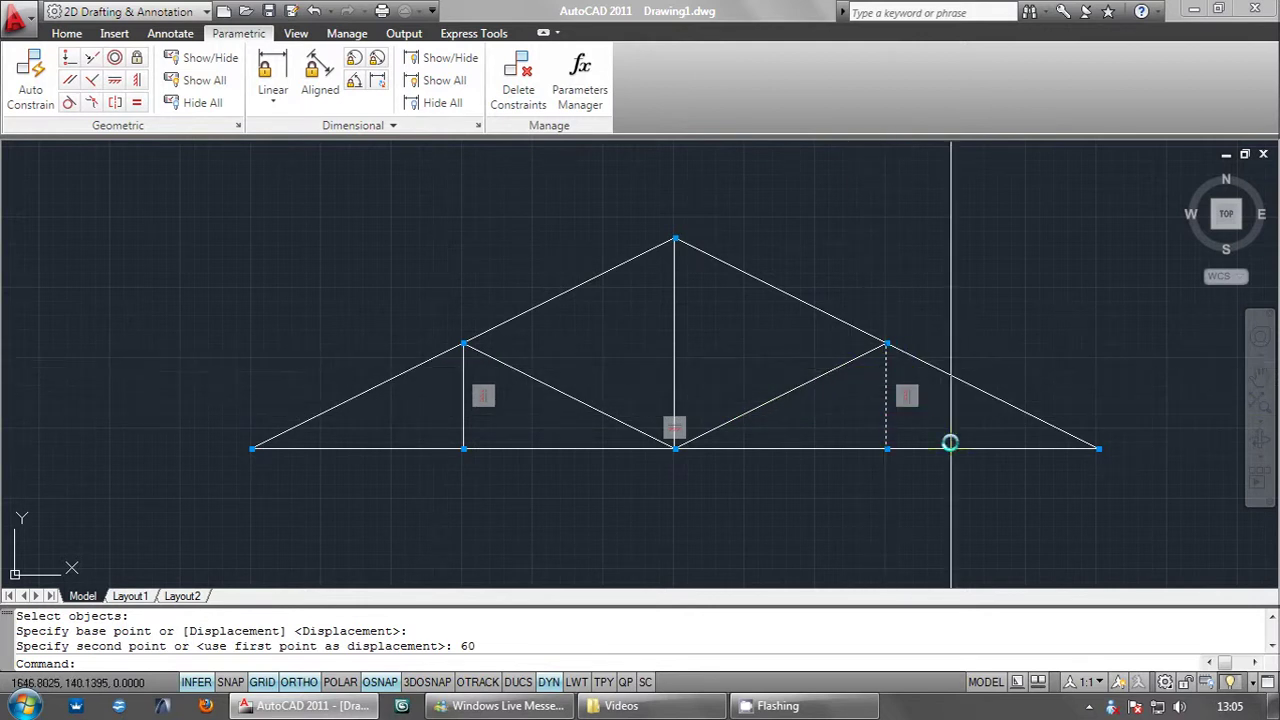
{"action": "middle_click_drag", "start_coordinate": [909, 443], "coordinate": [909, 415]}
{"action": "key", "text": "Escape"}
{"action": "key", "text": "Escape"}
Step: Stretch one end of the truss 150 units to widen its span
{"action": "type", "text": "s"}
{"action": "key", "text": "Return"}
{"action": "left_click_drag", "start_coordinate": [1110, 457], "coordinate": [1077, 371]}
{"action": "key", "text": "Return"}
{"action": "left_click", "coordinate": [840, 217]}
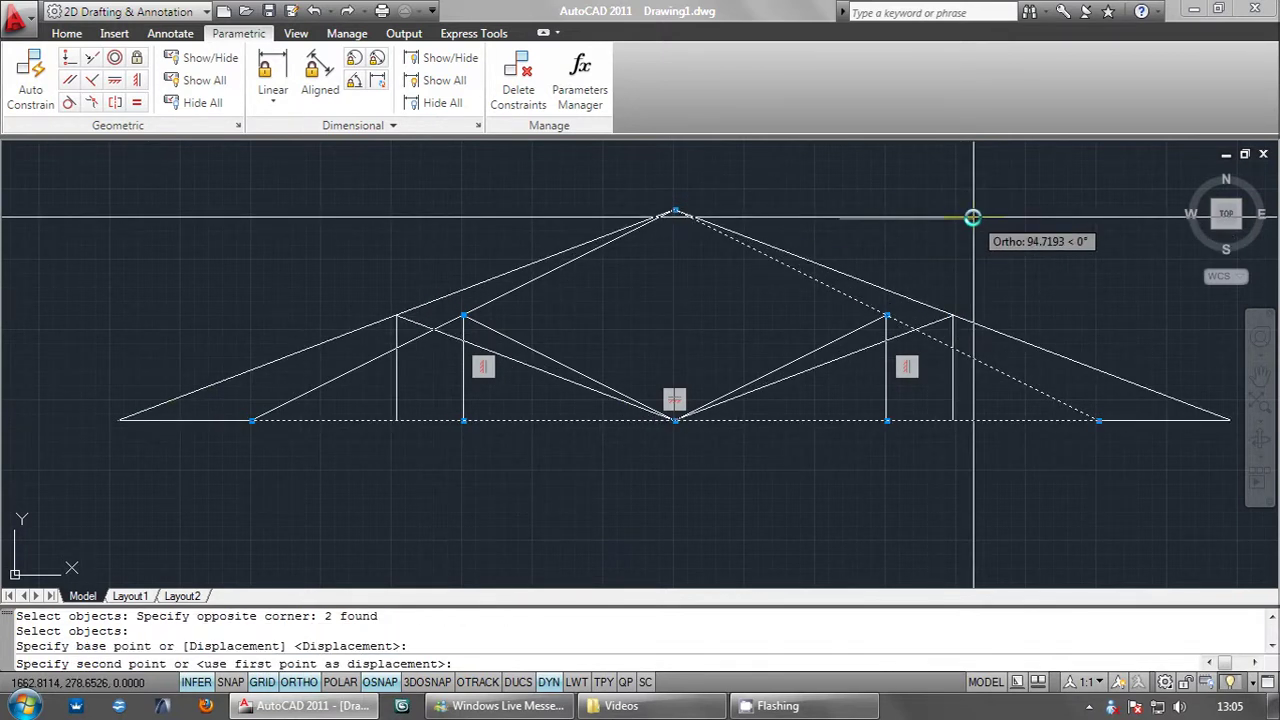
{"action": "type", "text": "150"}
{"action": "key", "text": "Return"}
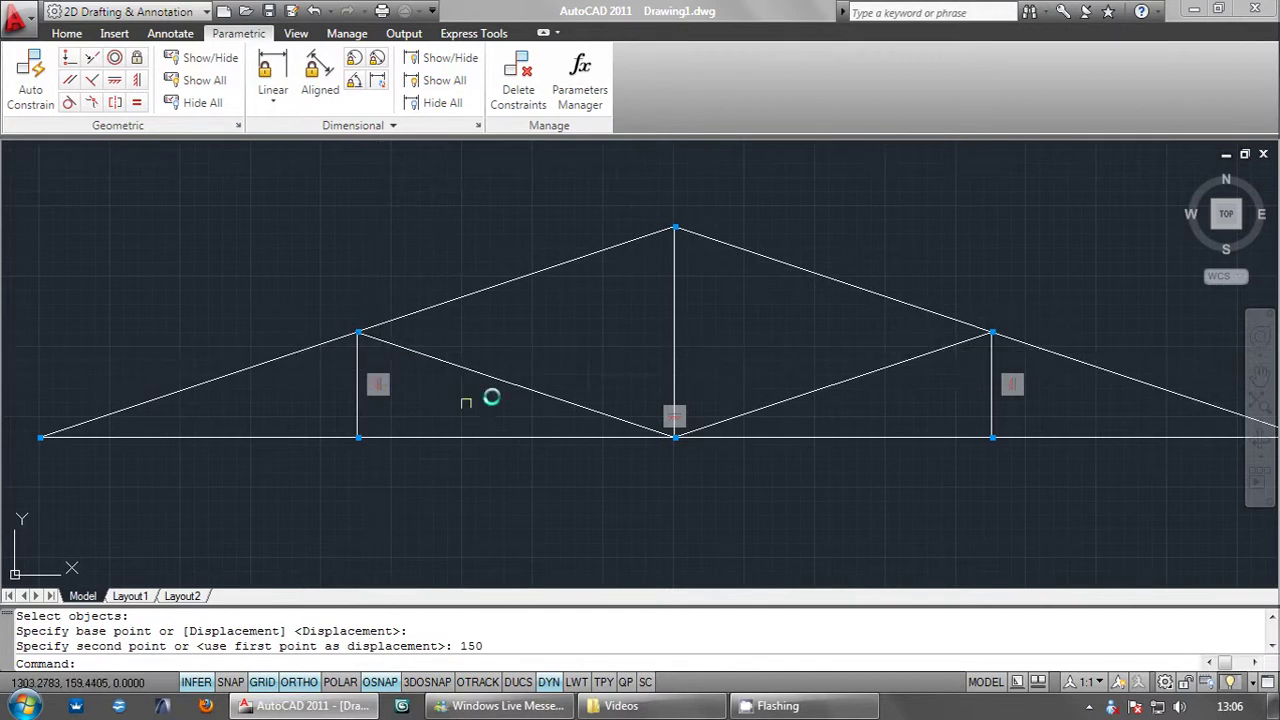
{"action": "middle_click_drag", "start_coordinate": [983, 399], "coordinate": [797, 366]}
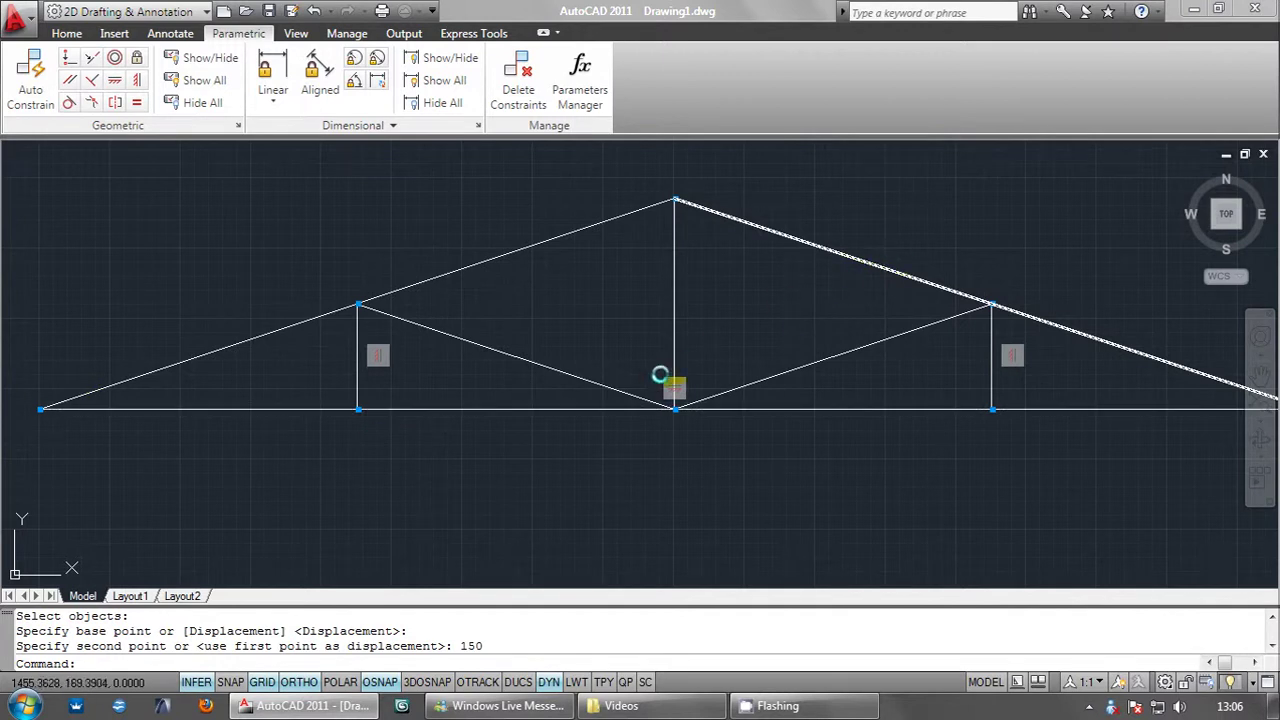
{"action": "middle_click", "coordinate": [740, 422]}
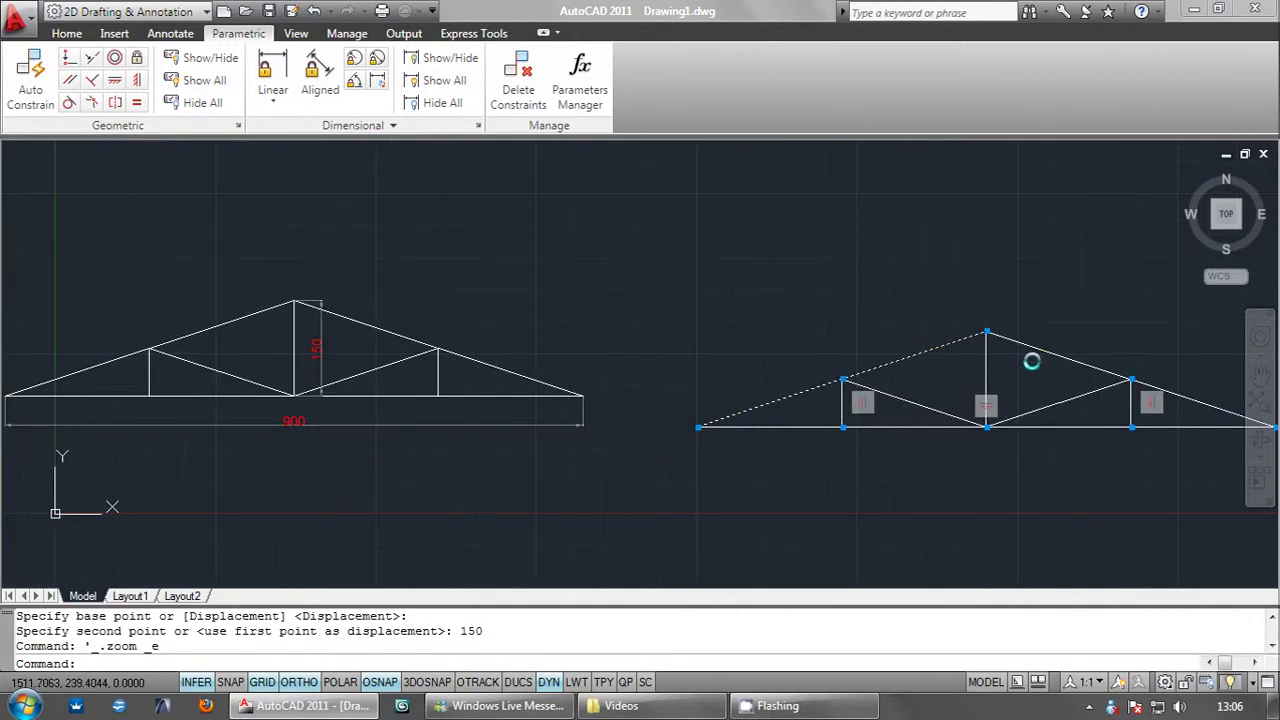
{"action": "middle_click_drag", "start_coordinate": [457, 209], "coordinate": [217, 229]}
{"action": "middle_click_drag", "start_coordinate": [668, 306], "coordinate": [564, 300]}
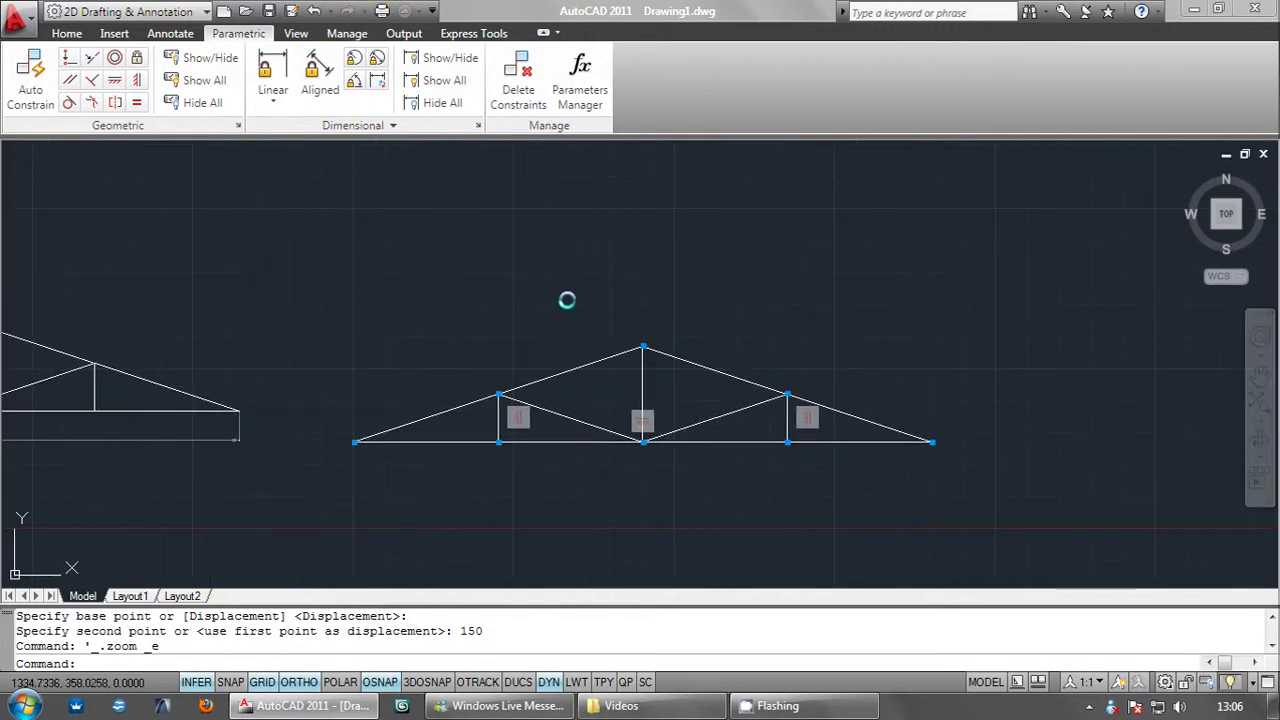
{"action": "key", "text": "Escape"}
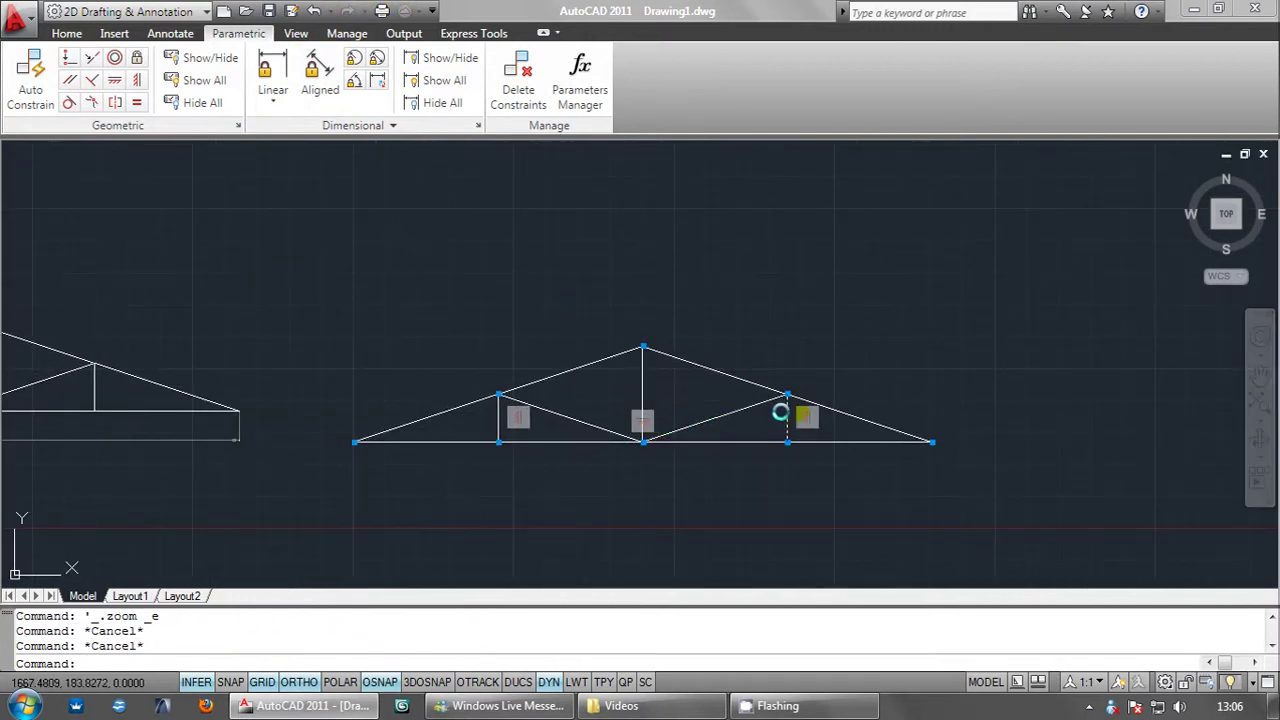
{"action": "scroll", "coordinate": [780, 412], "scroll_direction": "up", "scroll_amount": 2}
{"action": "scroll", "coordinate": [786, 401], "scroll_direction": "up", "scroll_amount": 2}
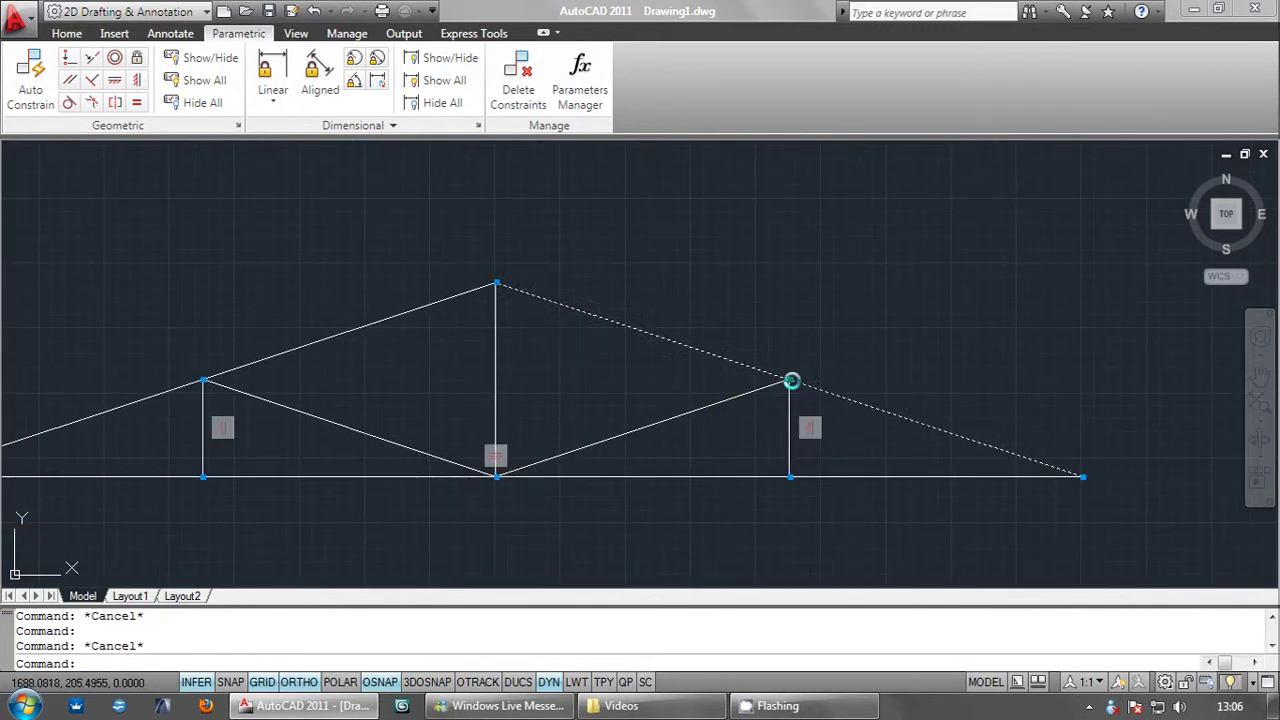
{"action": "scroll", "coordinate": [740, 350], "scroll_direction": "down", "scroll_amount": 1}
{"action": "scroll", "coordinate": [771, 294], "scroll_direction": "down", "scroll_amount": 2}
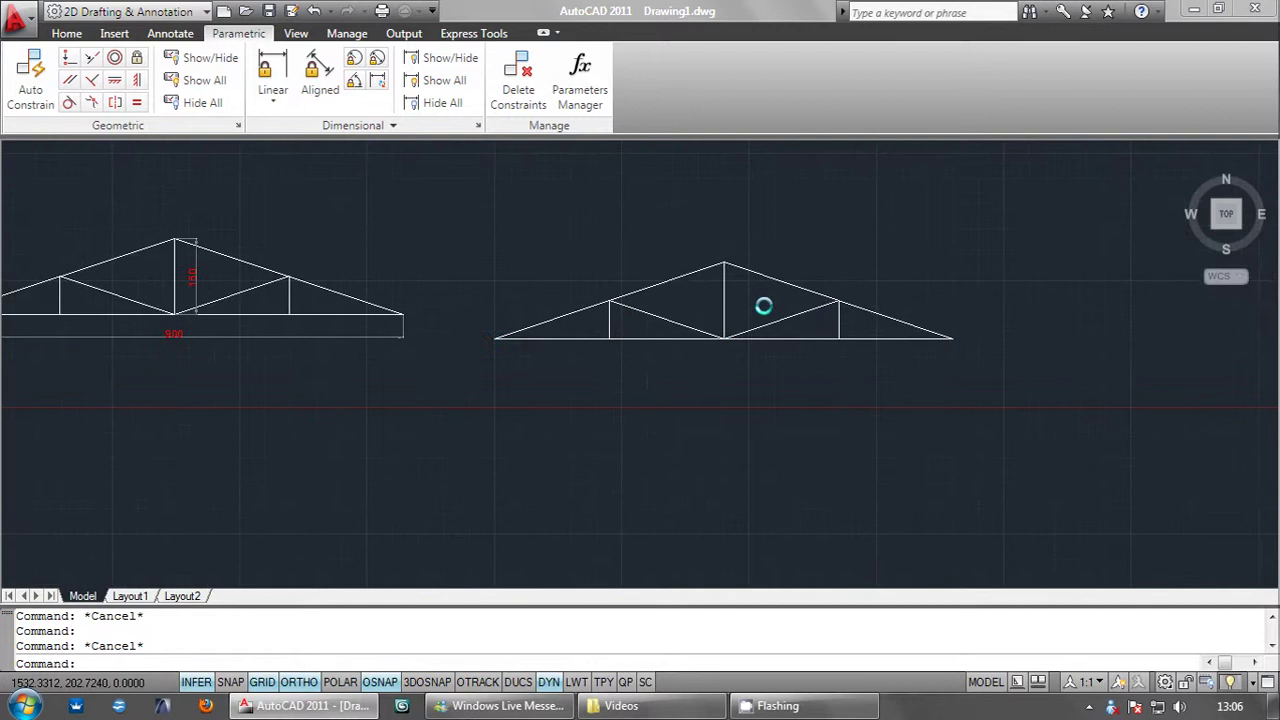
{"action": "middle_click_drag", "start_coordinate": [763, 306], "coordinate": [749, 343]}
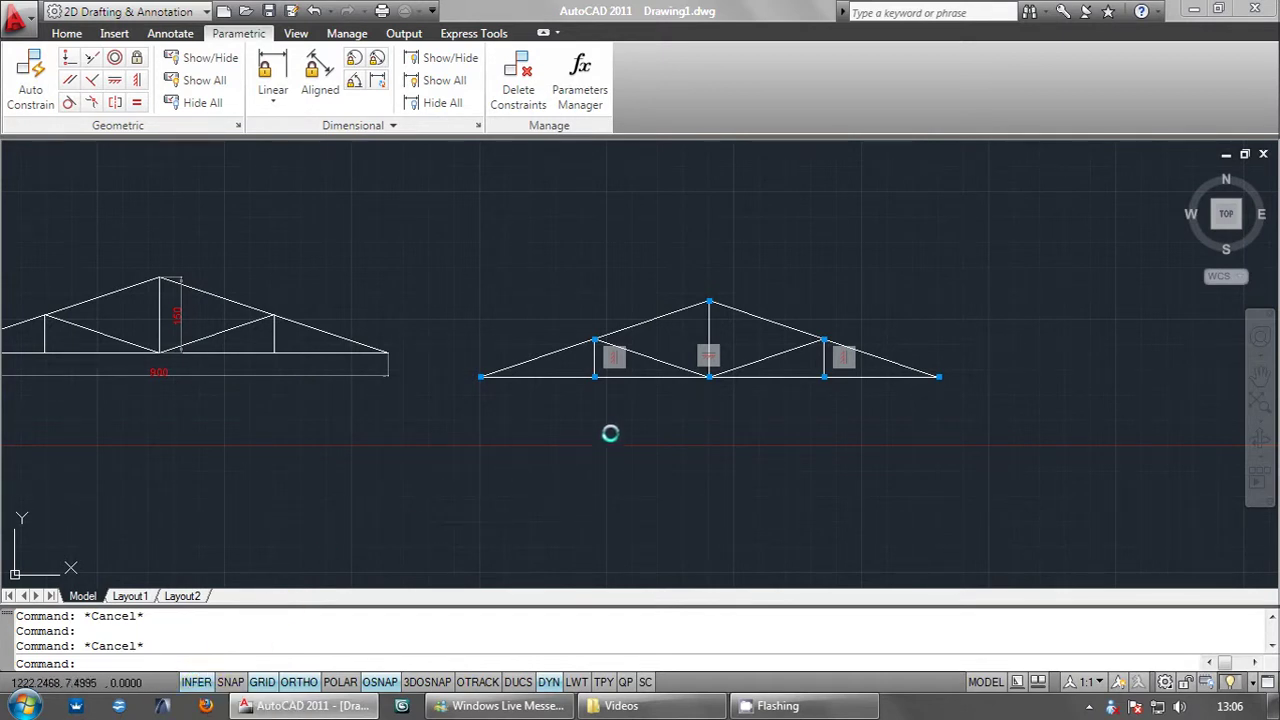
{"action": "scroll", "coordinate": [690, 360], "scroll_direction": "up", "scroll_amount": 2}
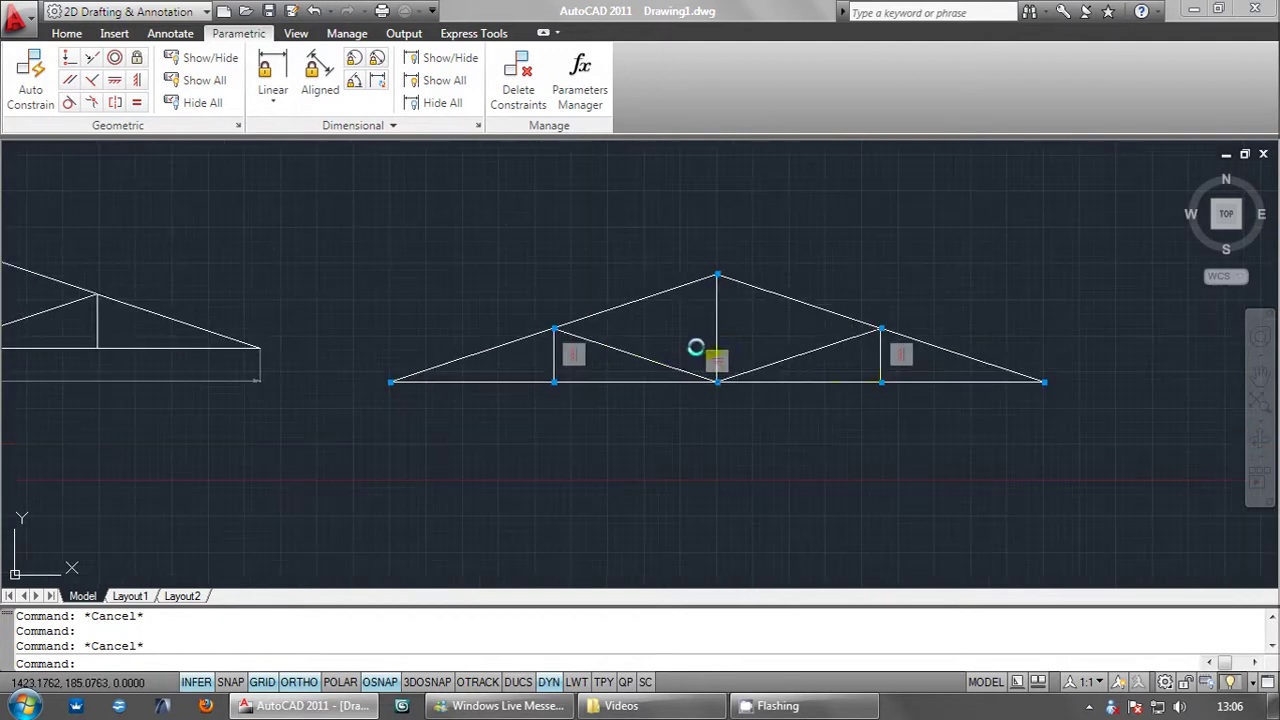
{"action": "scroll", "coordinate": [935, 381], "scroll_direction": "up", "scroll_amount": 2}
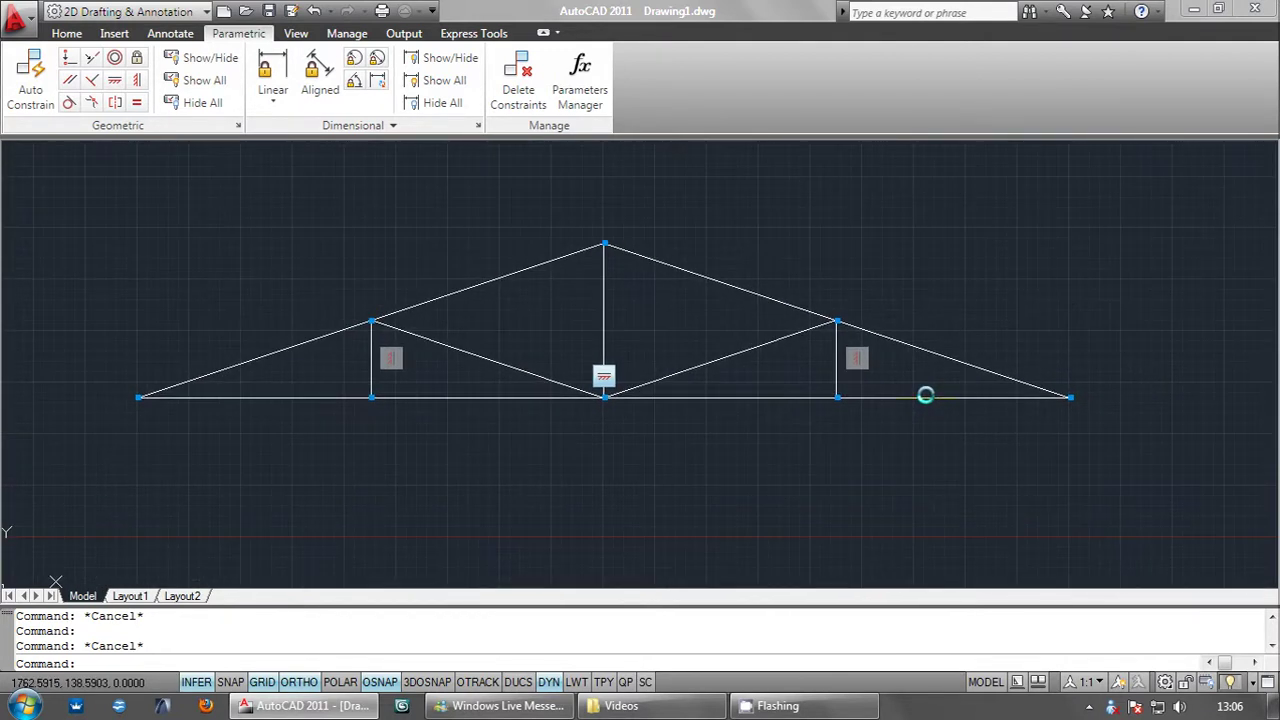